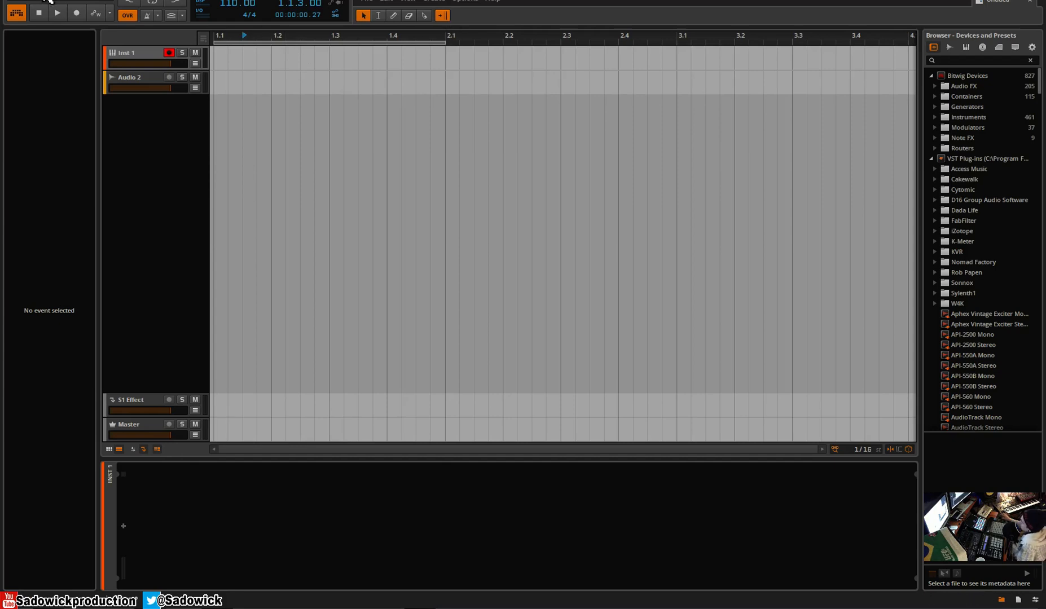
left_click(16, 17)
left_click(15, 17)
left_click(16, 17)
left_click(16, 17)
left_click(16, 17)
left_click(15, 17)
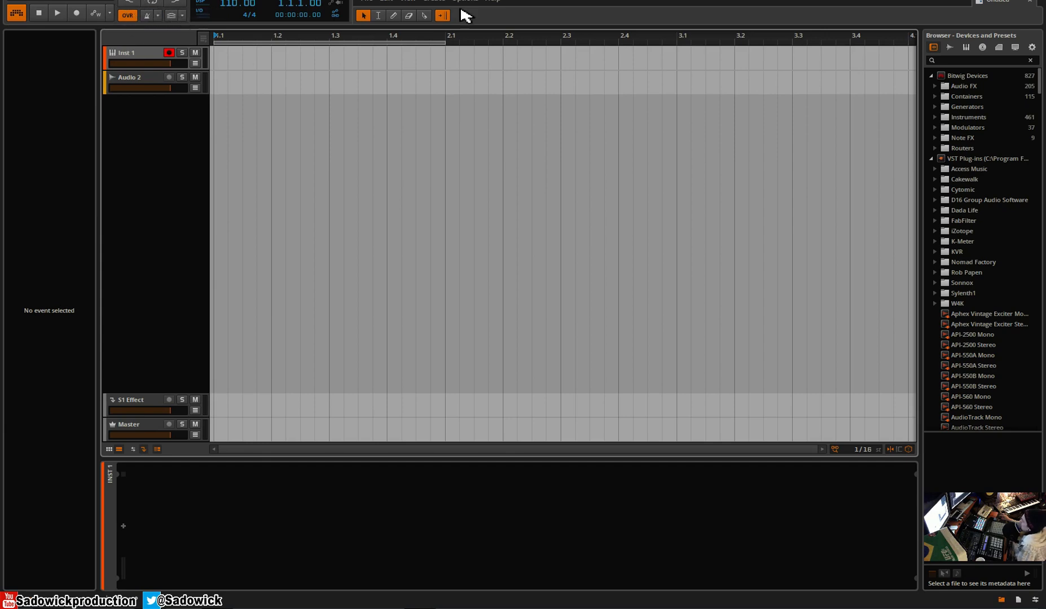
Step: Set the project tempo to 128.00 BPM
left_click_drag(229, 3, 230, 0)
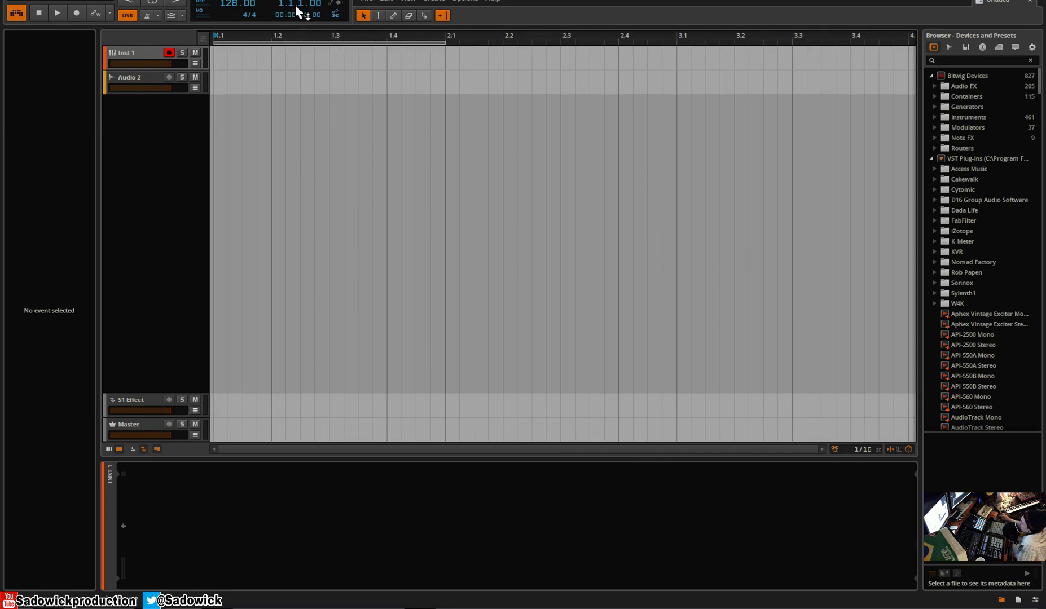
Step: Move the play position to bar 16, shift it back to bar 12, and return it to the start of the project
left_click_drag(280, 4, 280, 0)
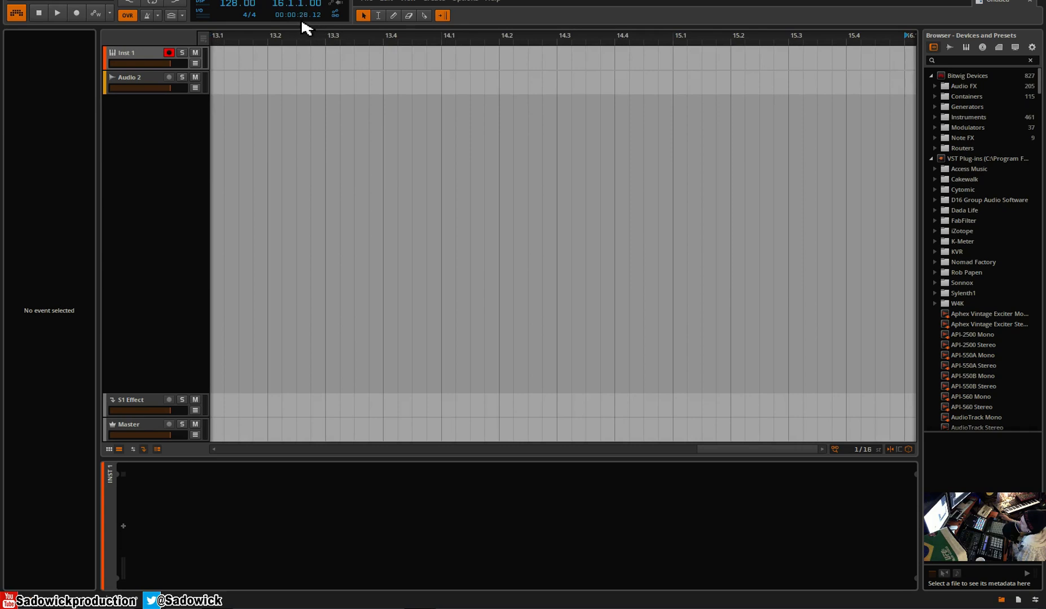
left_click_drag(407, 36, 413, 90)
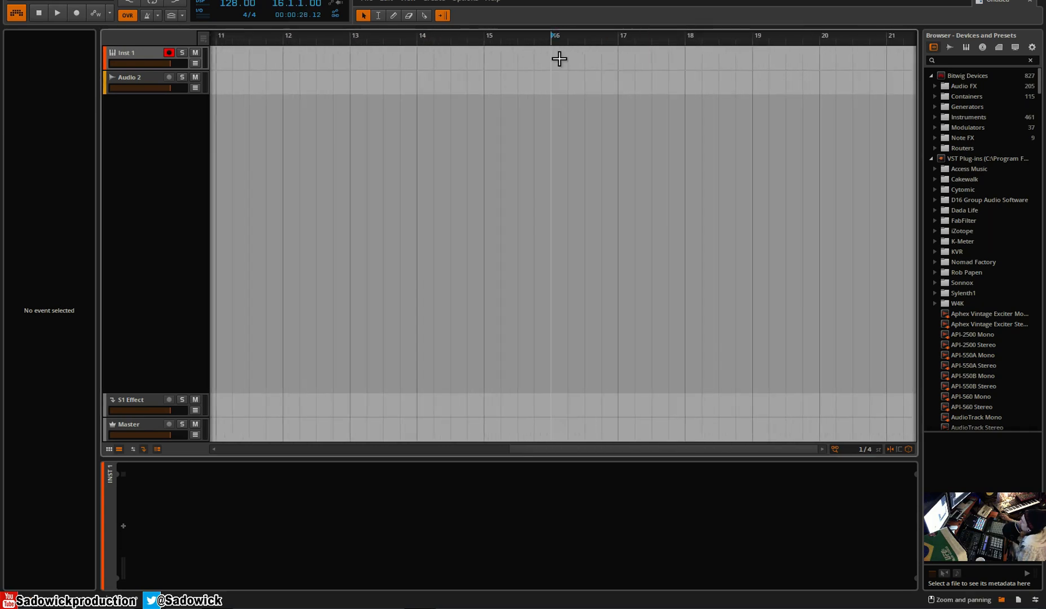
mouse_move(283, 3)
left_mouse_down()
mouse_move(249, 34)
mouse_move(191, 40)
mouse_move(280, 7)
left_mouse_up()
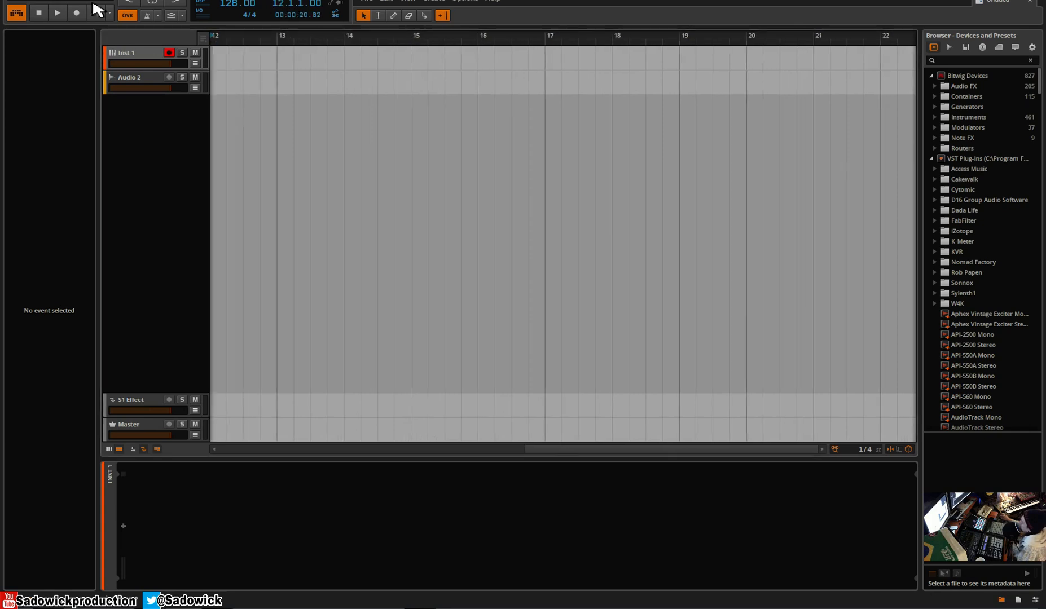
left_click(40, 12)
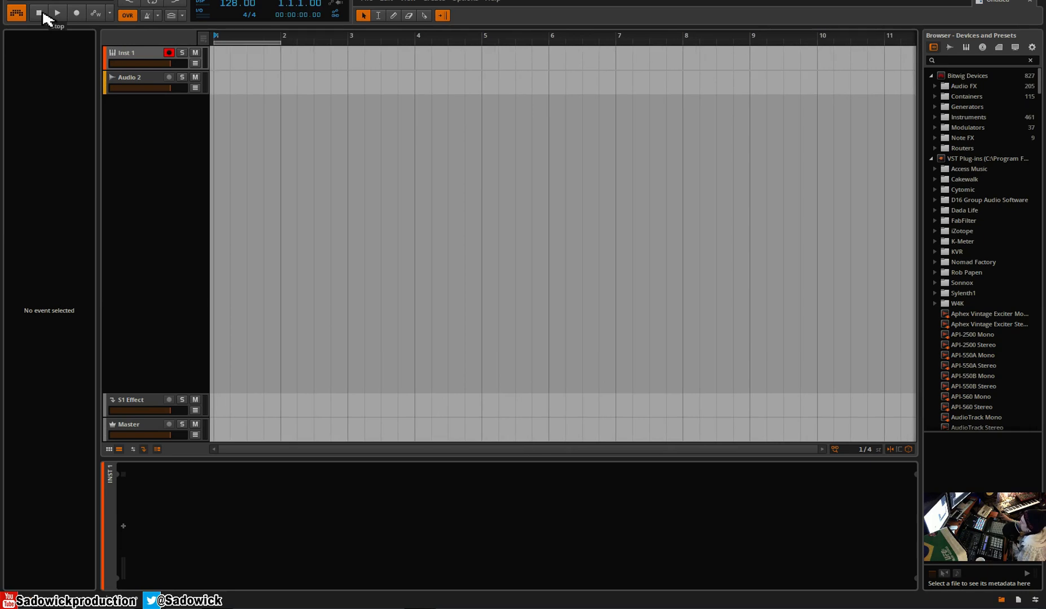
Step: Inspect the properties of the loop region and of the Audio 2, Master and Inst 1 tracks, finishing on Inst 1
left_click_drag(247, 37, 256, 40)
left_click(244, 43)
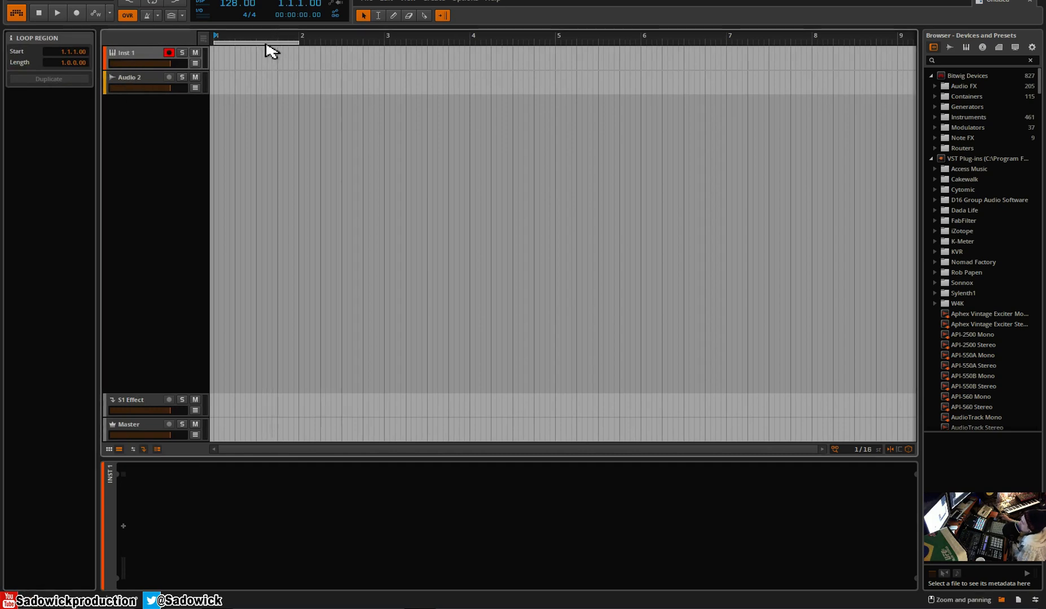
left_click(145, 59)
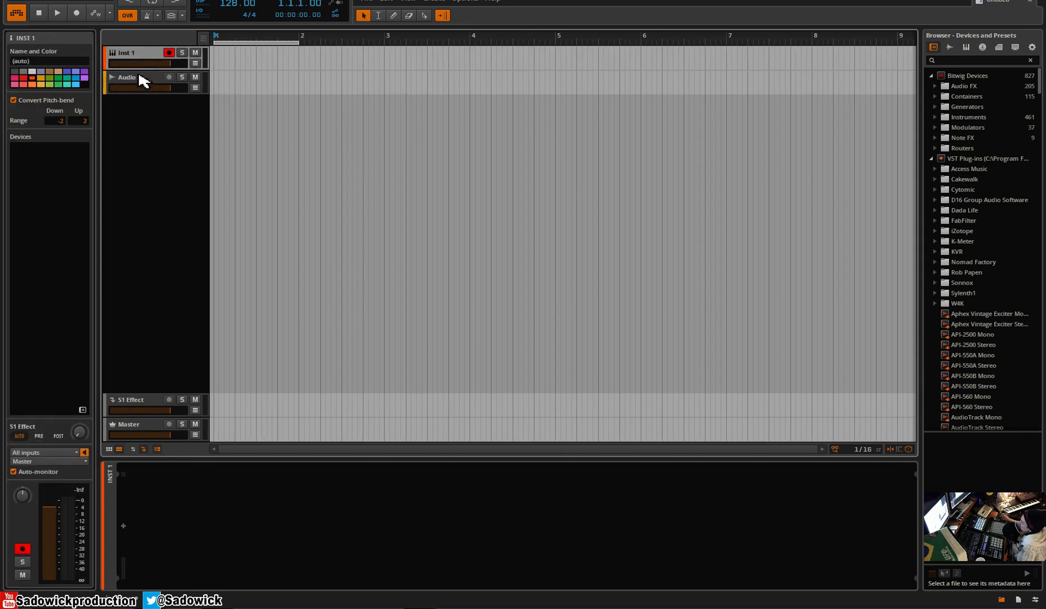
left_click(144, 80)
left_click(133, 435)
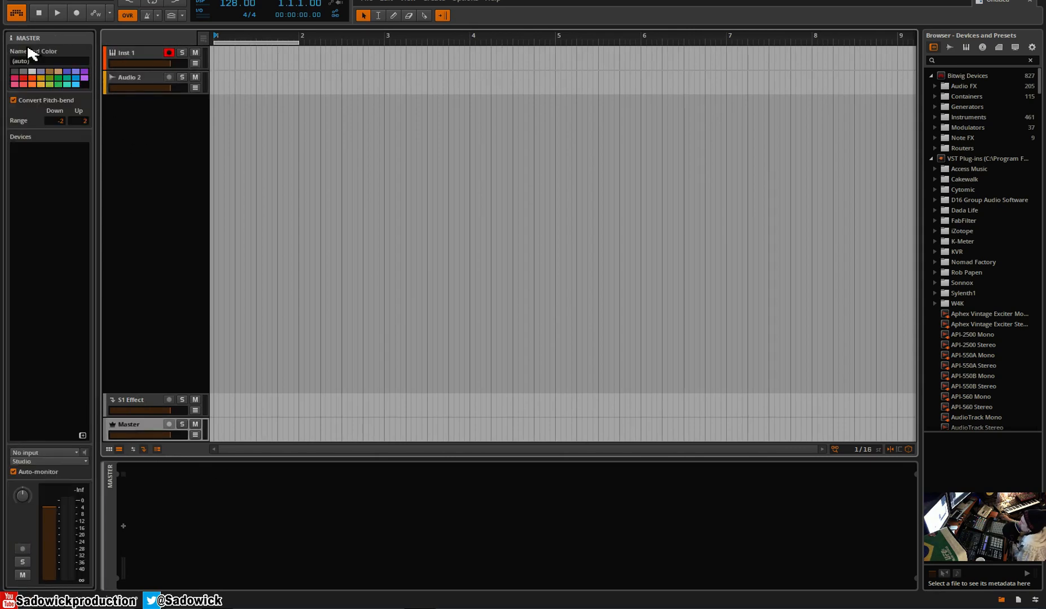
left_click(146, 58)
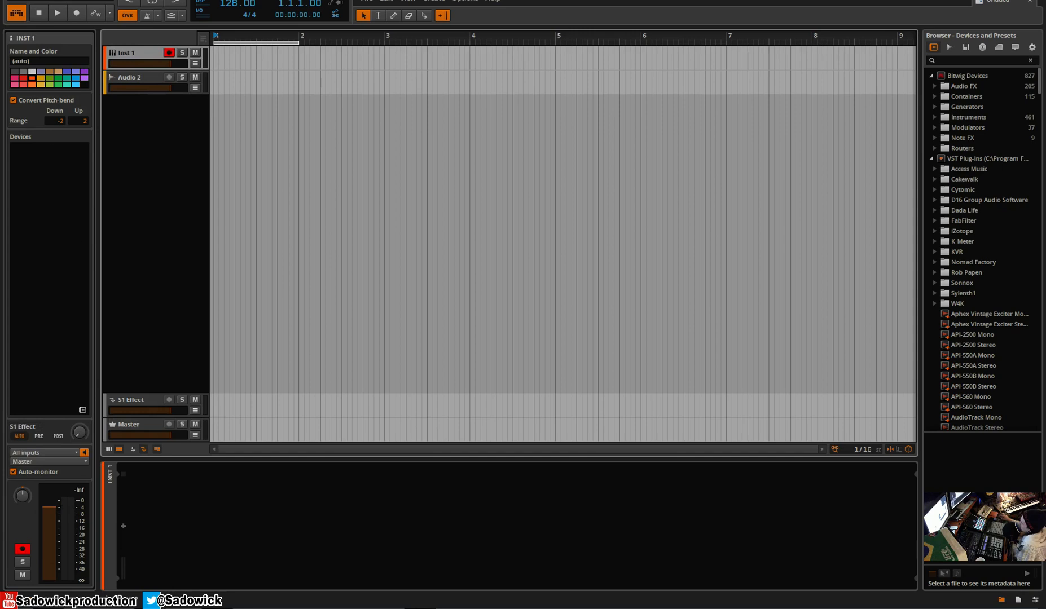
Step: Review the available display profiles without changing the current one
left_click(414, 3)
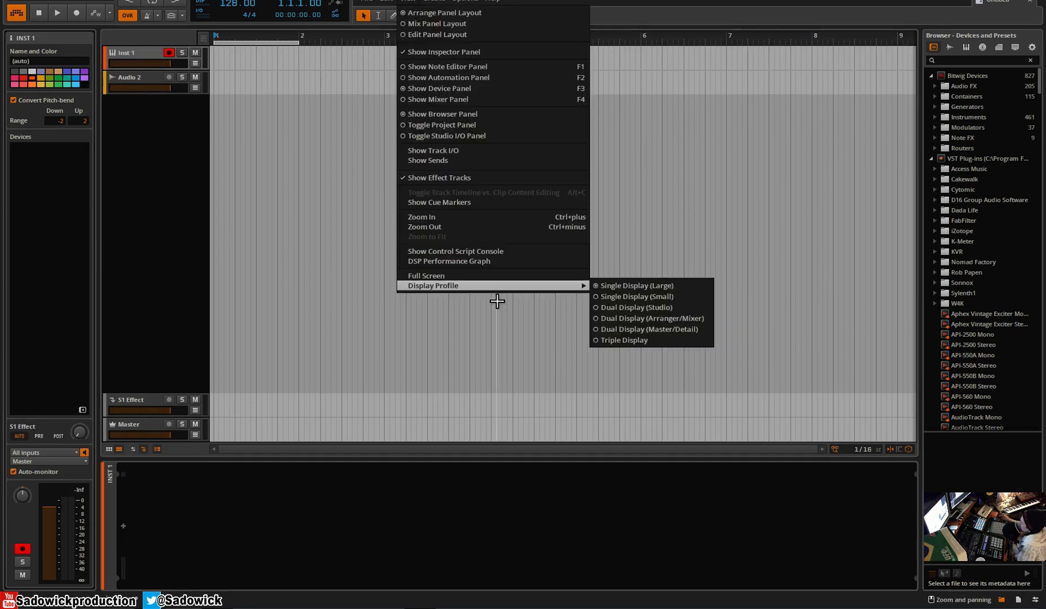
mouse_move(511, 287)
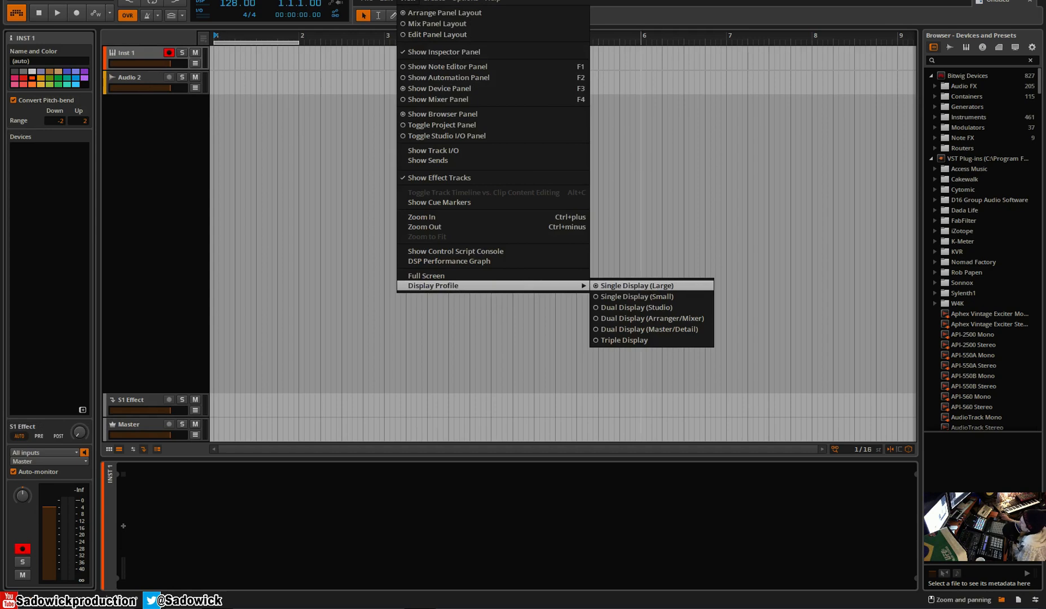
left_click(145, 196)
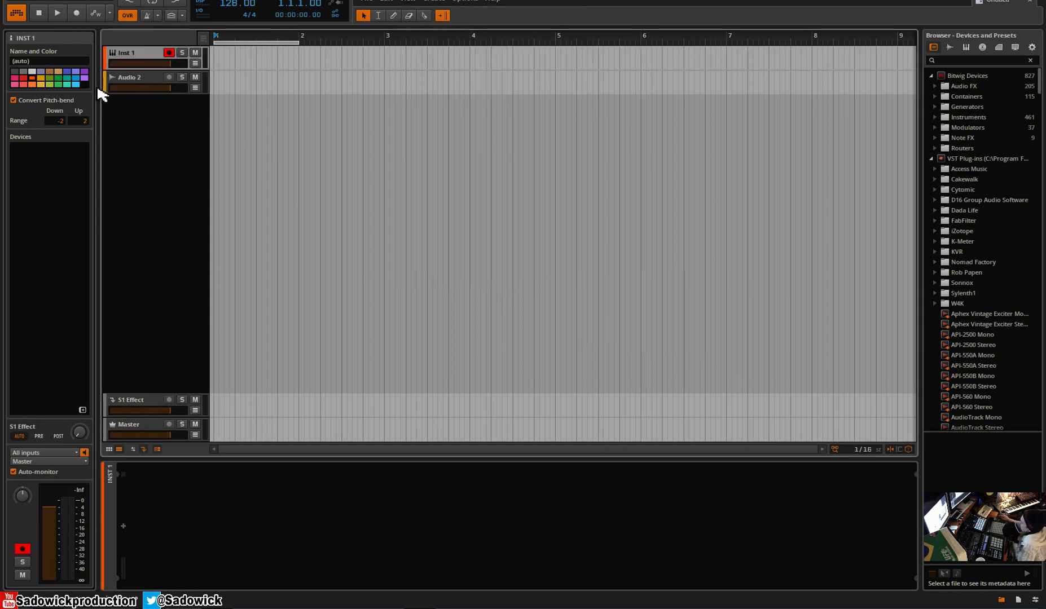
Step: Make the browser panel slightly narrower to give the arranger more width
left_click_drag(102, 94, 95, 131)
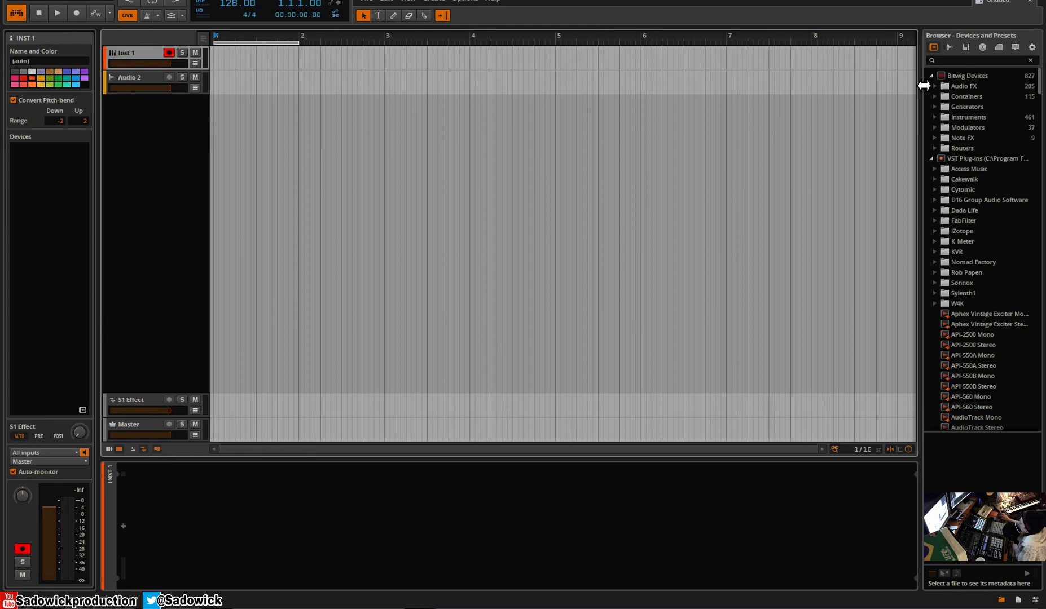
left_click_drag(923, 86, 927, 86)
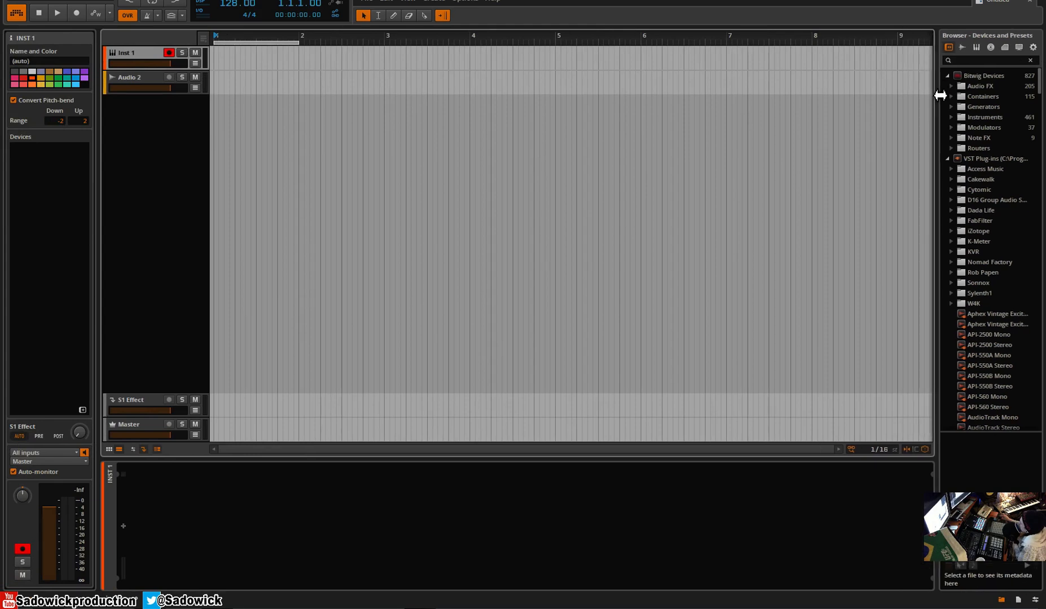
Step: Review the sound content, music and plug-in locations in the browser configuration, and return to Devices and Presets
left_click(1035, 49)
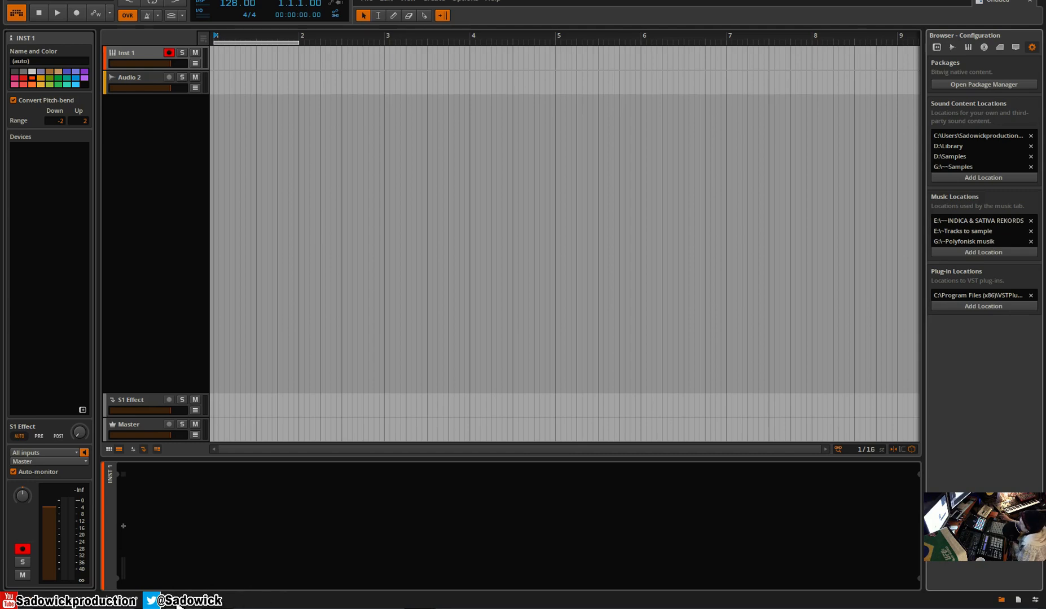
left_click(937, 48)
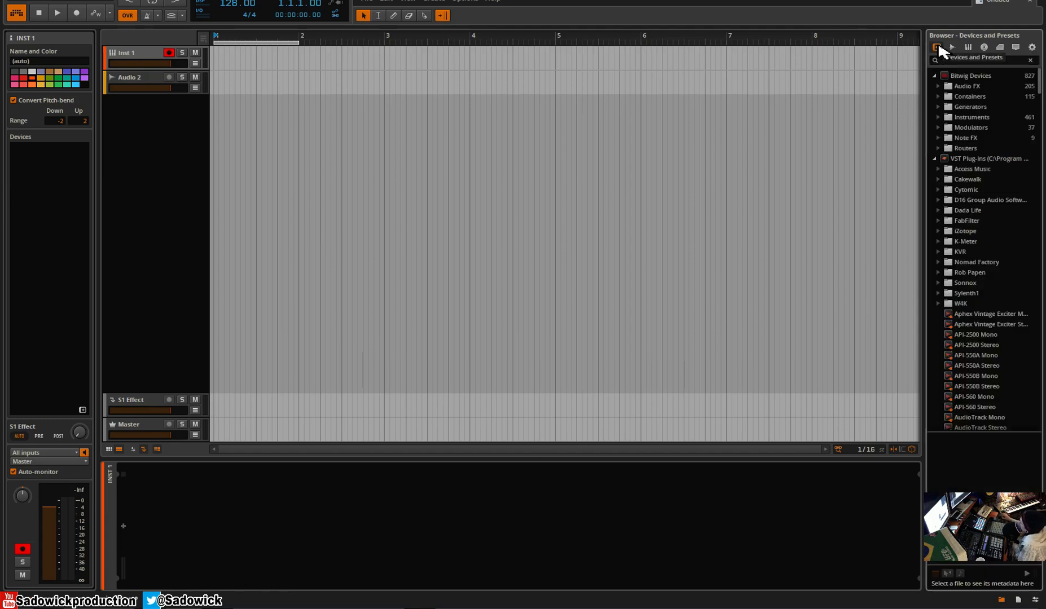
Step: Collapse the VST Plug-ins list and look through the Audio FX devices under Bitwig Devices
left_click(938, 159)
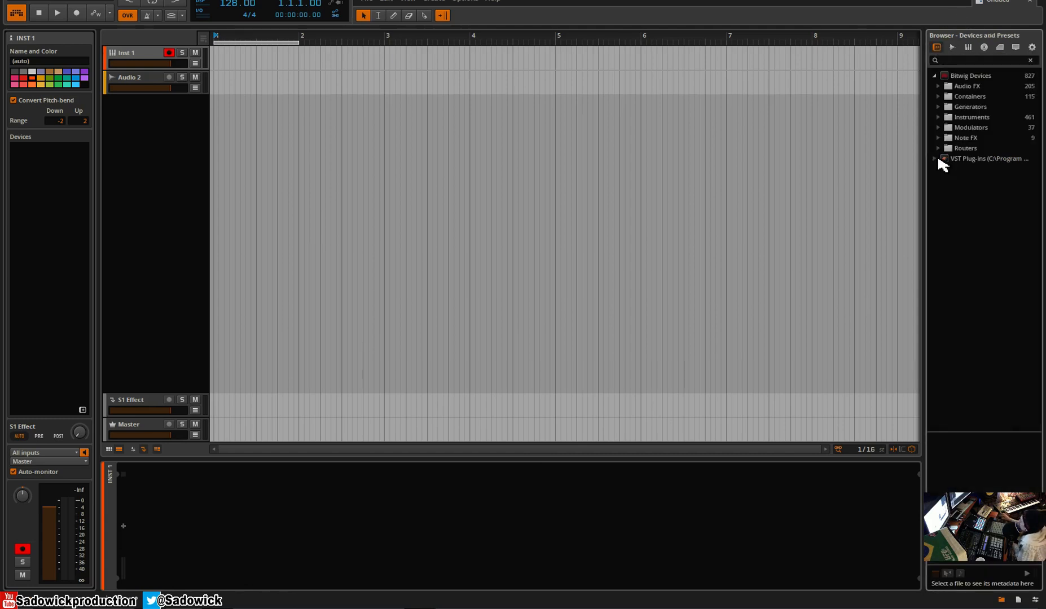
left_click(937, 87)
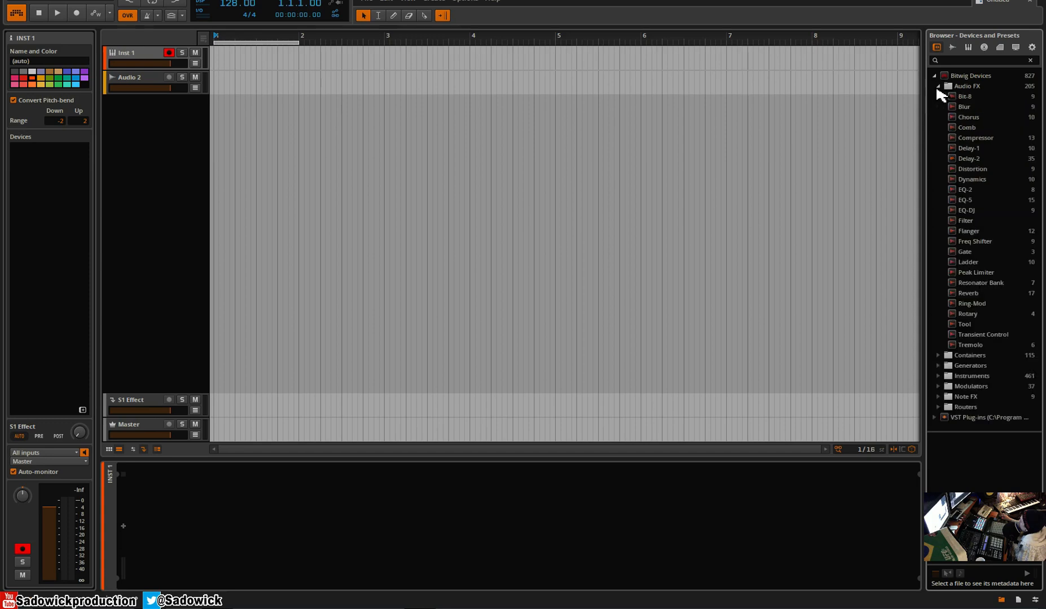
left_click(937, 86)
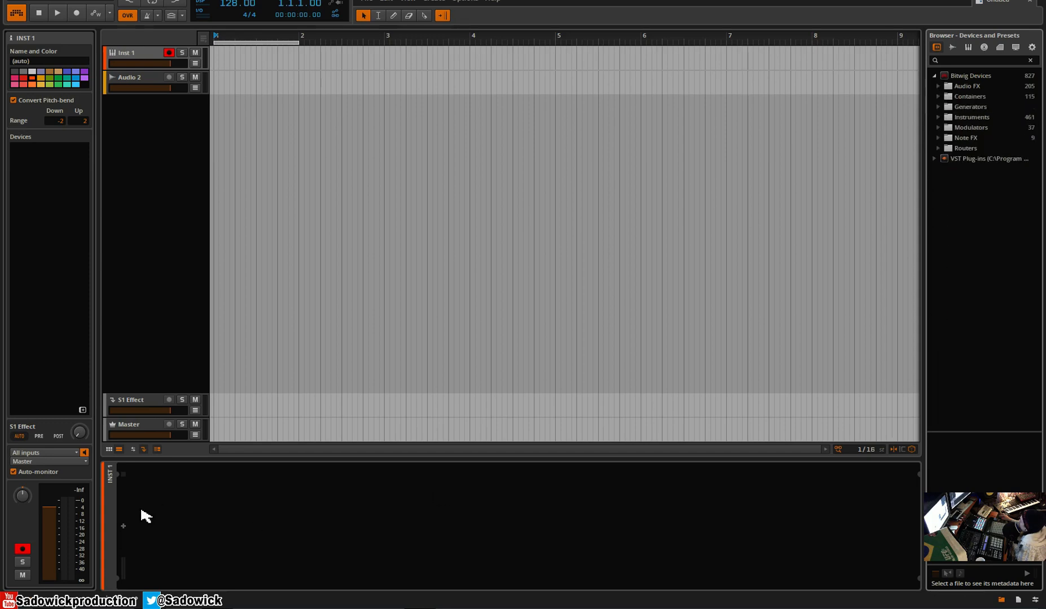
Step: Examine the devices offered for insertion on the Inst 1 track and the folders of installed VST plug-ins
left_click(123, 526)
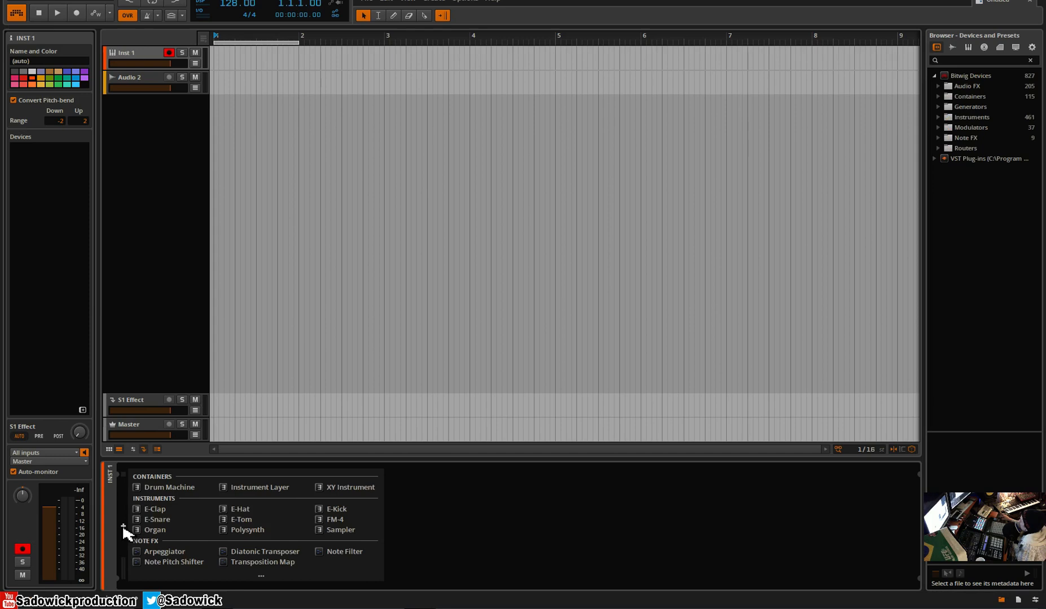
left_click(255, 567)
left_click(562, 495)
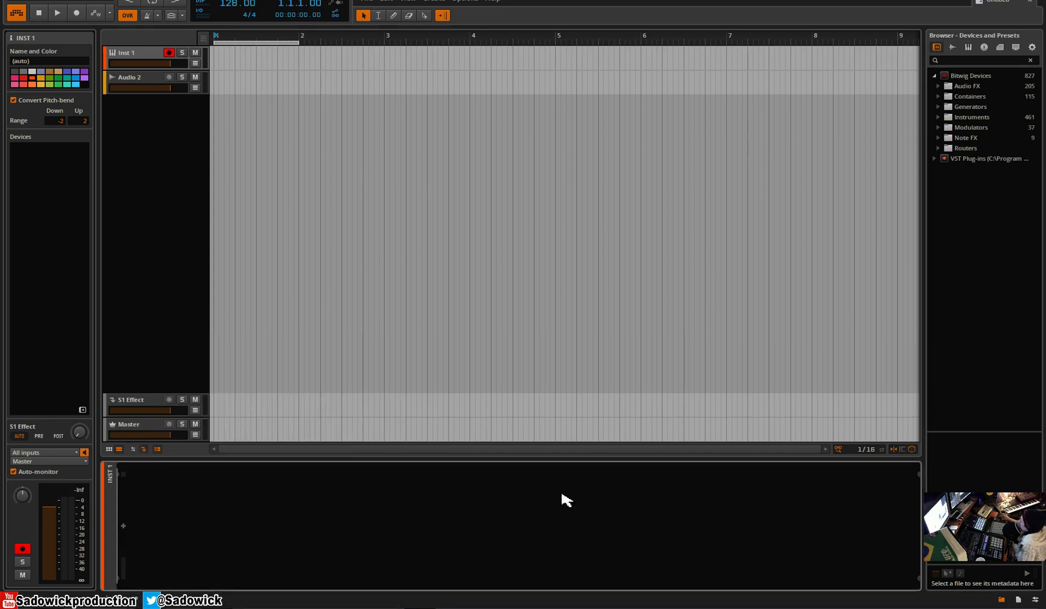
left_click(933, 160)
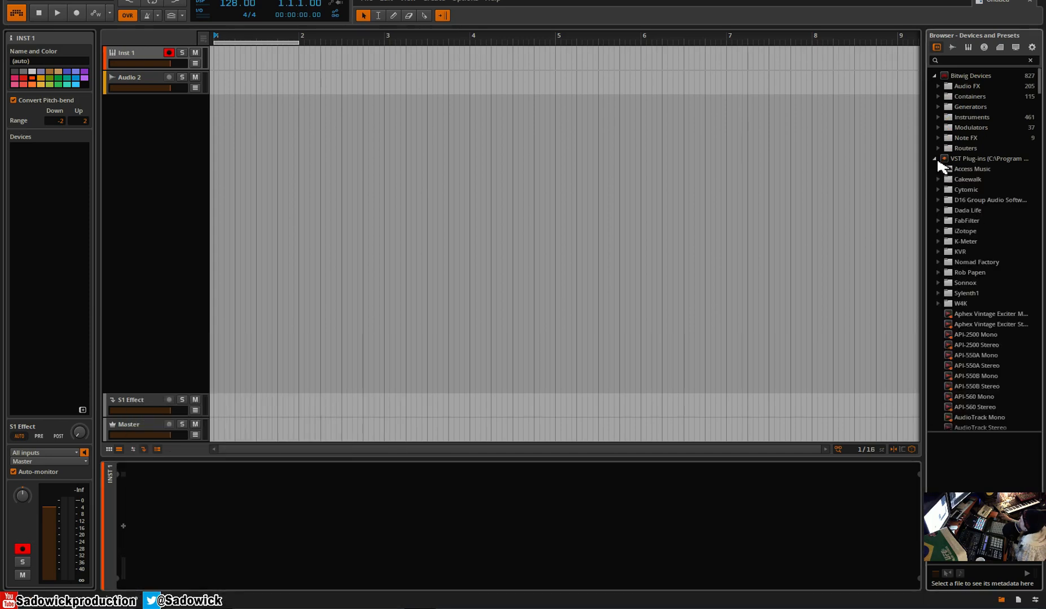
left_click(937, 160)
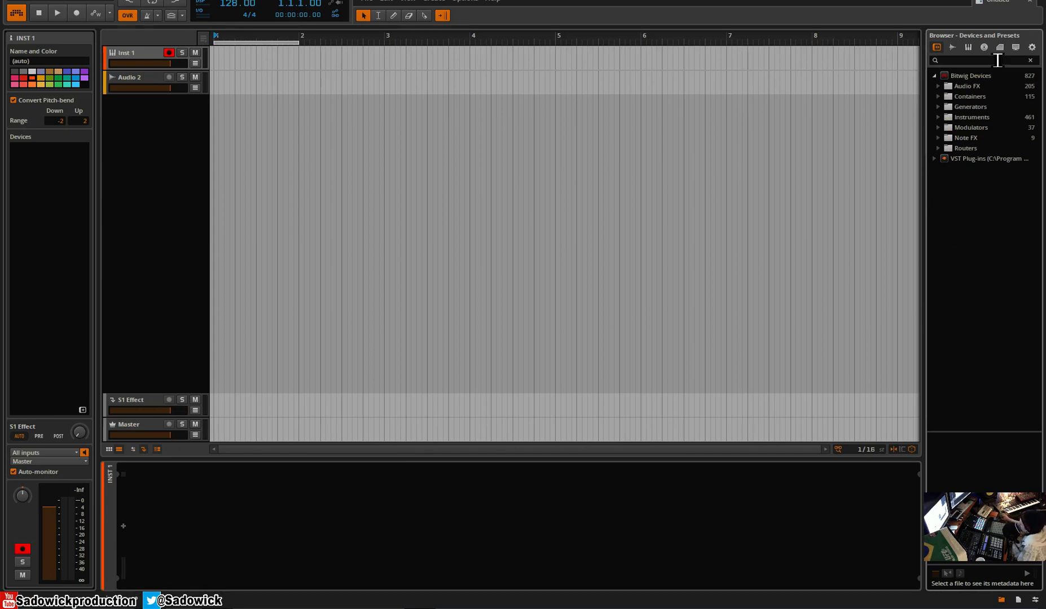
Step: Browse the sample locations and open the VMH2 Bassdrum folder inside the Vengeance Minimal pack
left_click(953, 48)
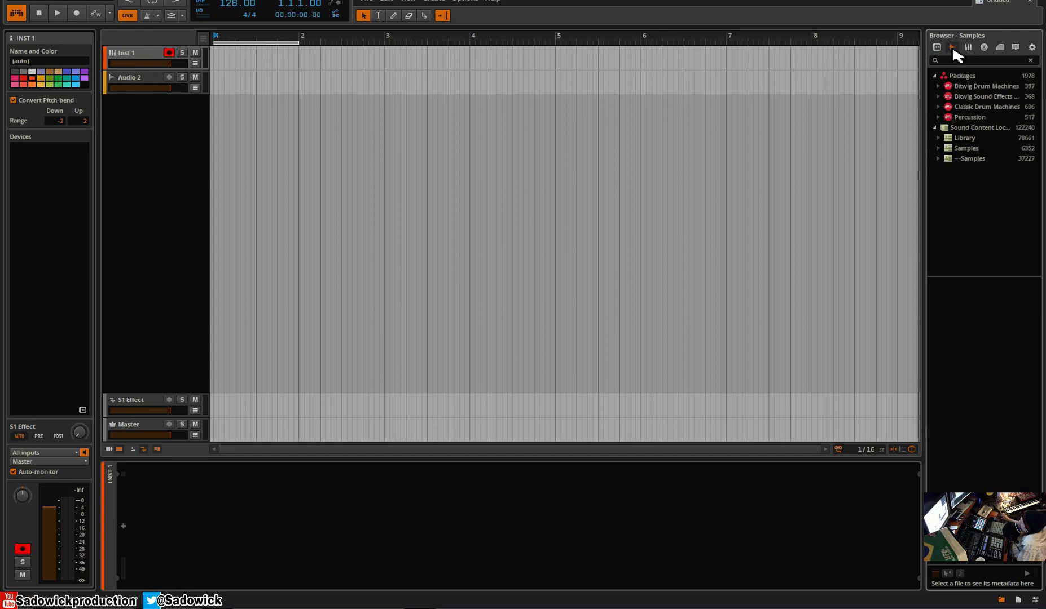
left_click(938, 159)
scroll(974, 210, "down", 2)
scroll(973, 210, "down", 8)
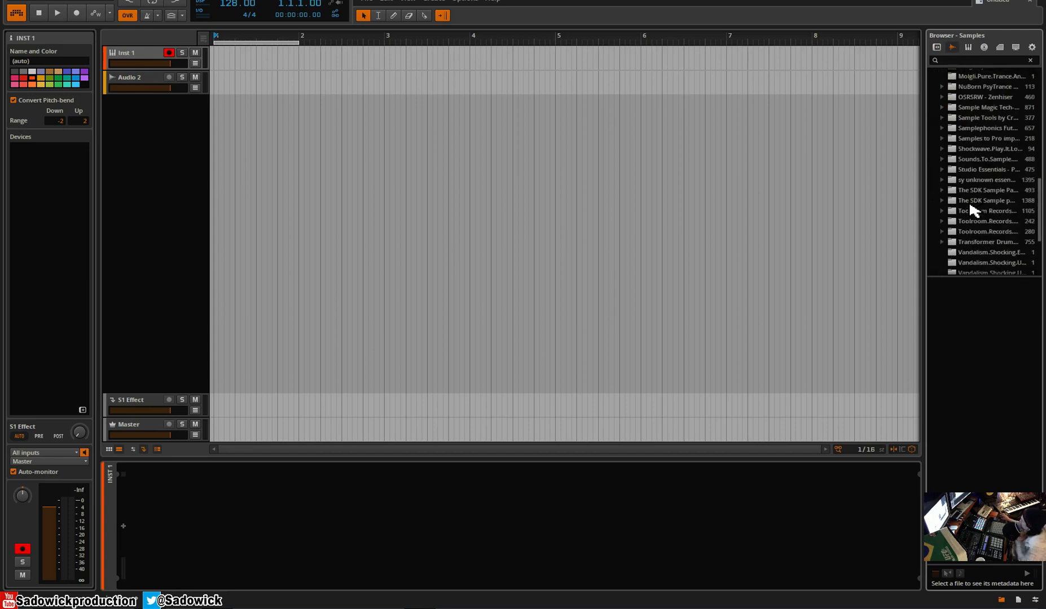
scroll(970, 210, "down", 2)
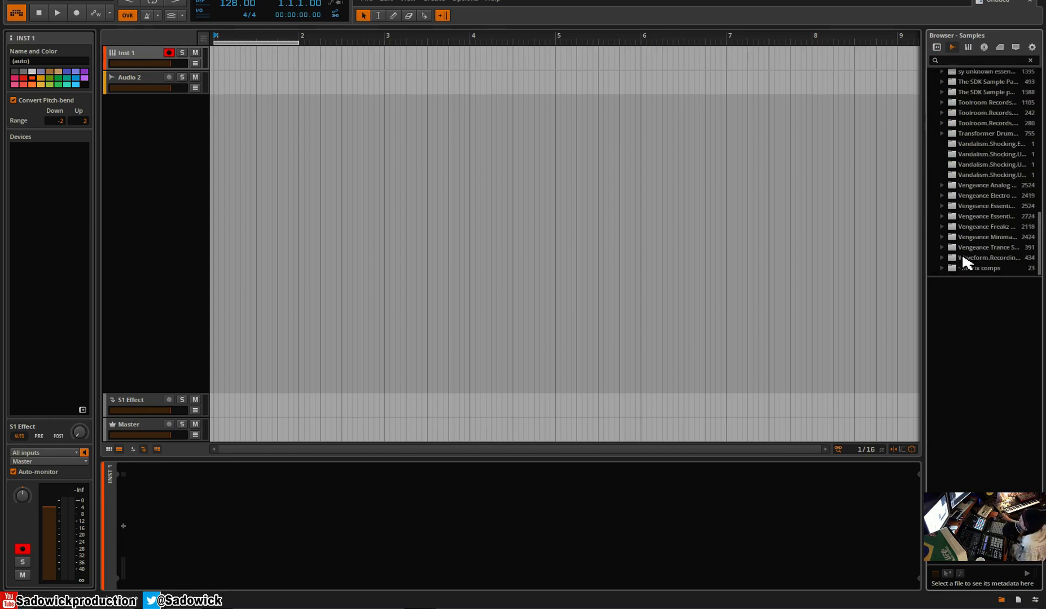
left_click(941, 238)
scroll(945, 244, "down", 2)
left_click(959, 192)
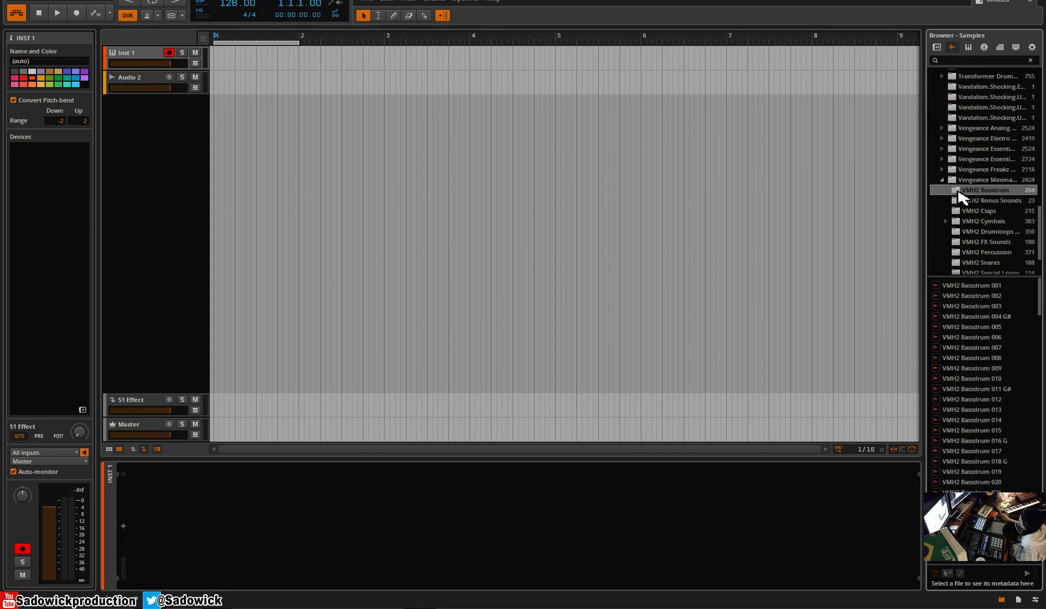
Step: Audition the bass drum samples VMH2 Bassdrum 015, 016 G and 017
left_click(975, 424)
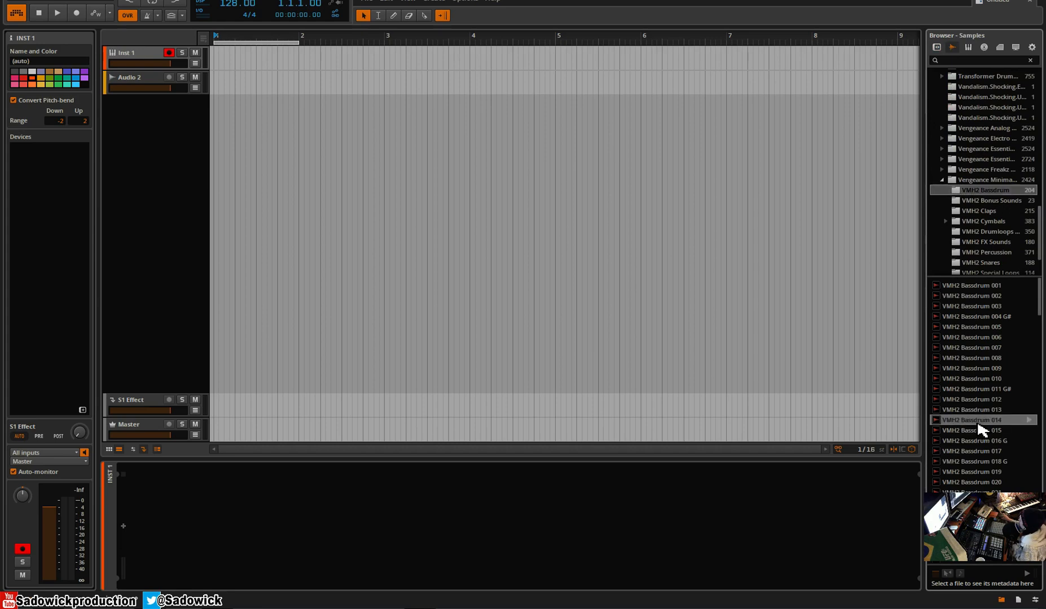
left_click(1029, 431)
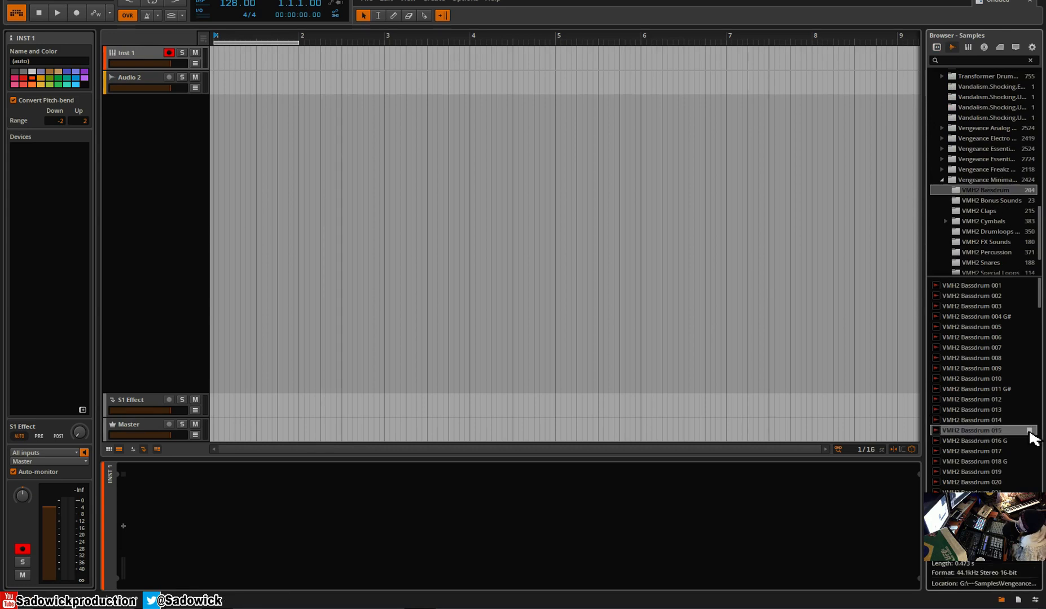
left_click(1029, 441)
left_click(1030, 451)
left_click(1030, 441)
left_click(1030, 431)
left_click(988, 451)
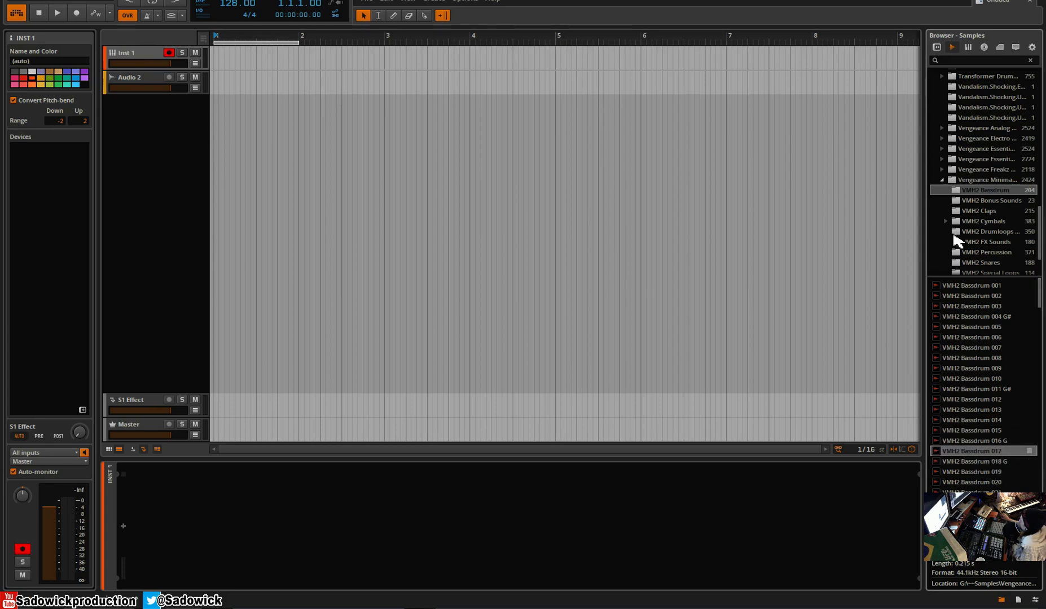
Step: List the multisamples in the Zelda folder of the soundfonts collection
left_click(968, 48)
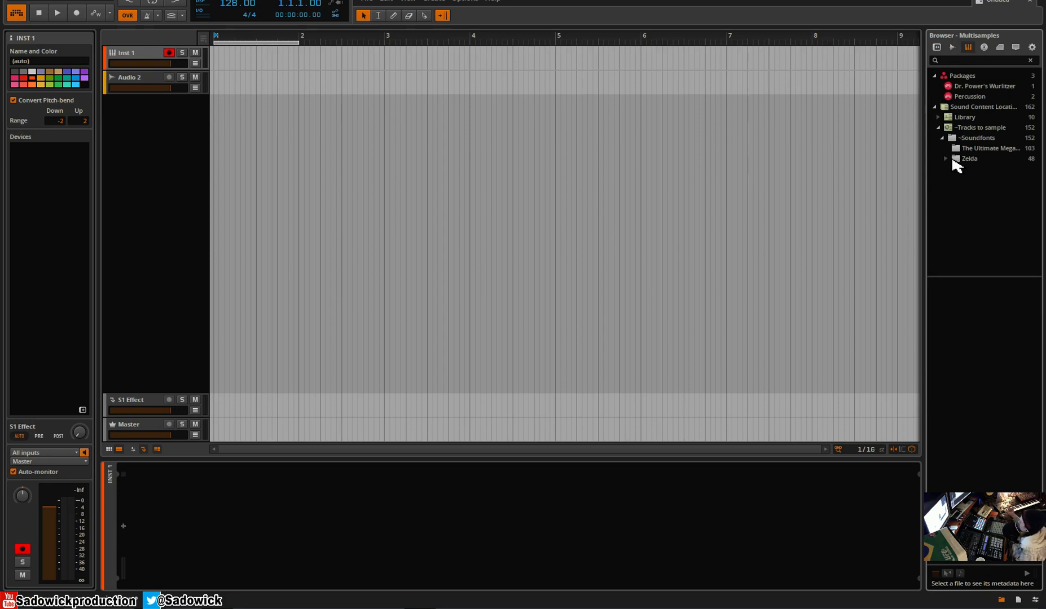
left_click(963, 159)
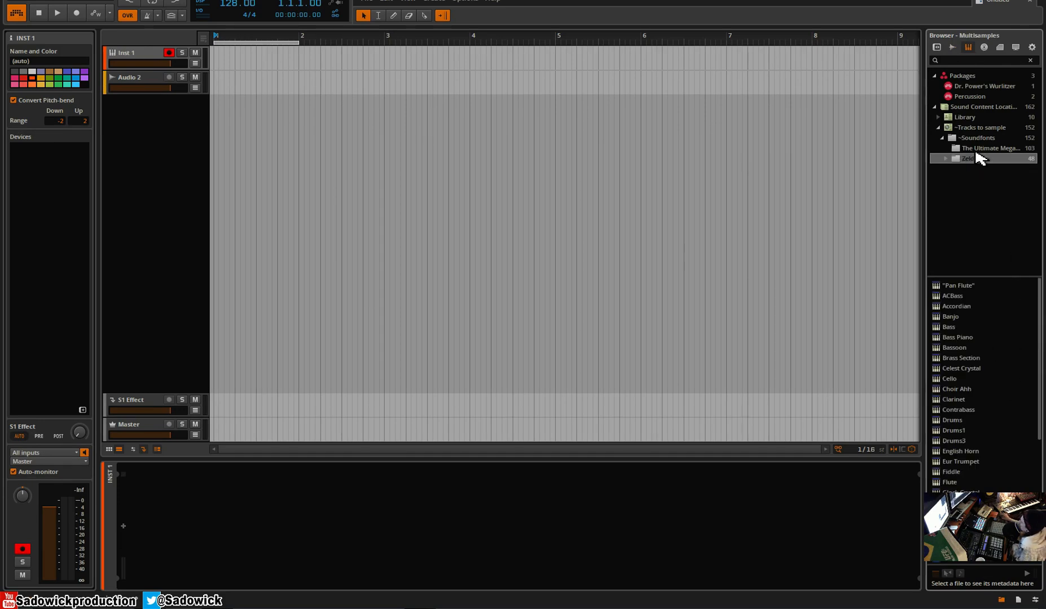
Step: Look through the browser's music locations and the clips stored in the Library location
left_click(985, 48)
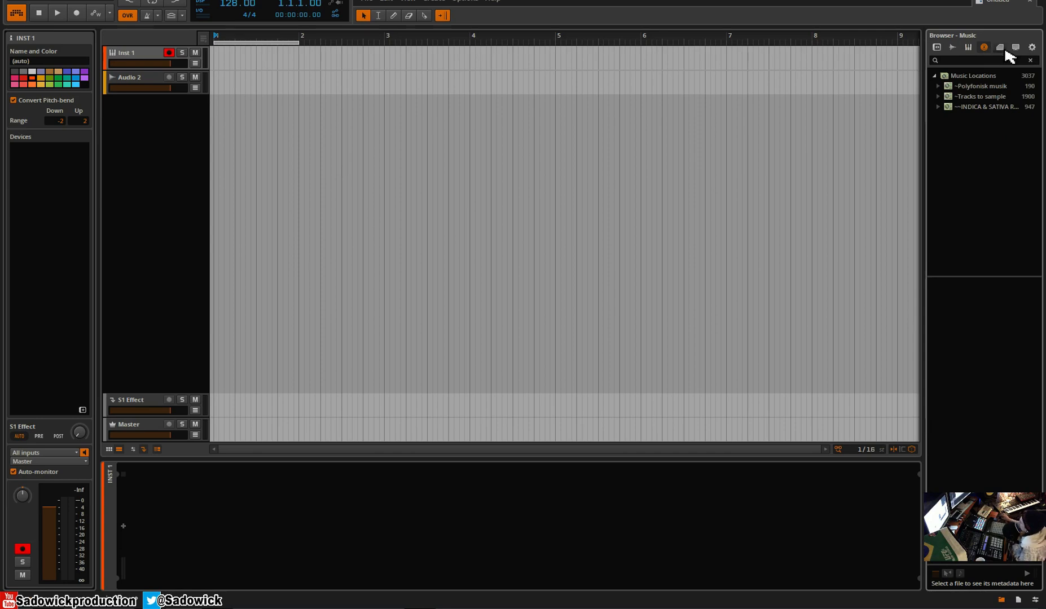
left_click(1004, 49)
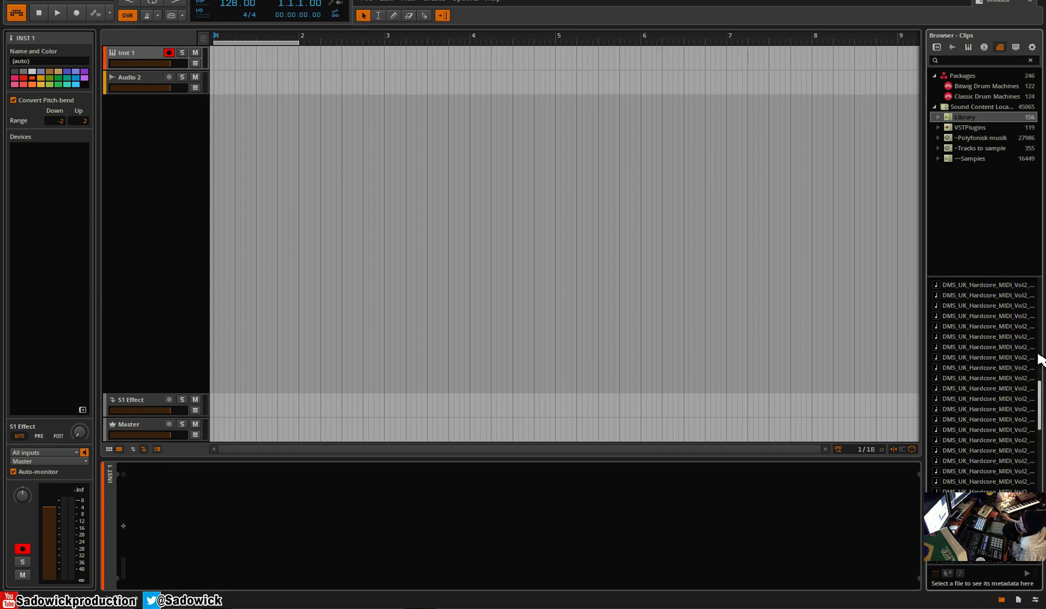
Step: Review the browser's configured content locations, then compare its music locations with the clips in the Library location
left_click(1032, 47)
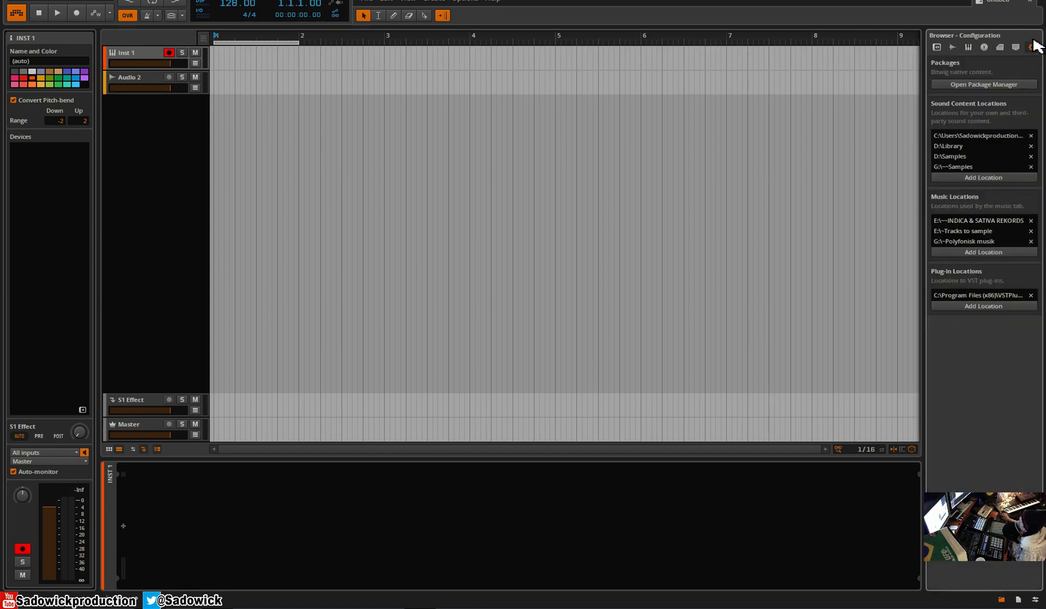
left_click(992, 48)
left_click(970, 86)
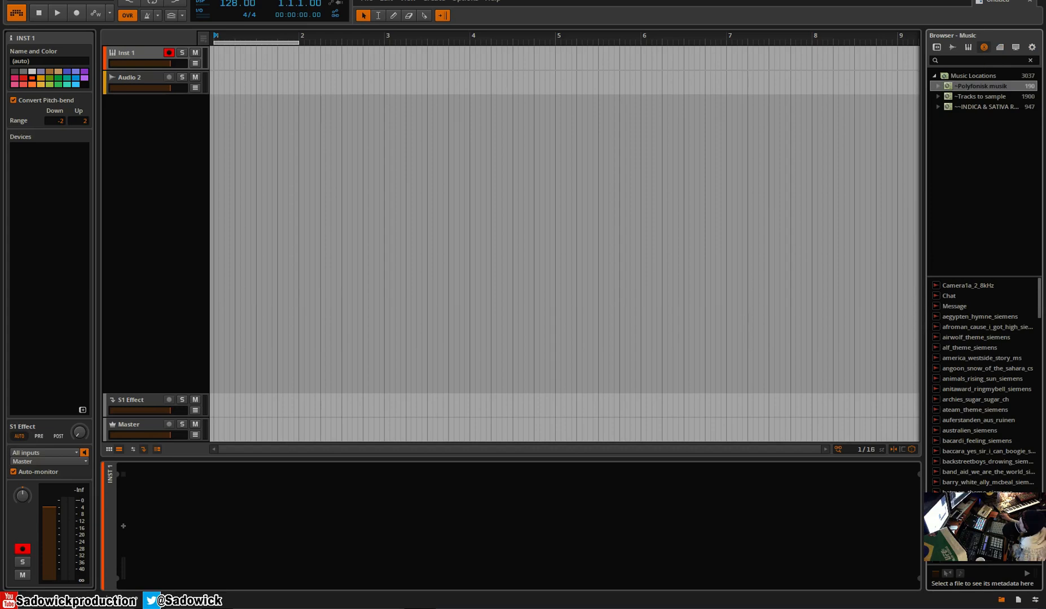
left_click(999, 47)
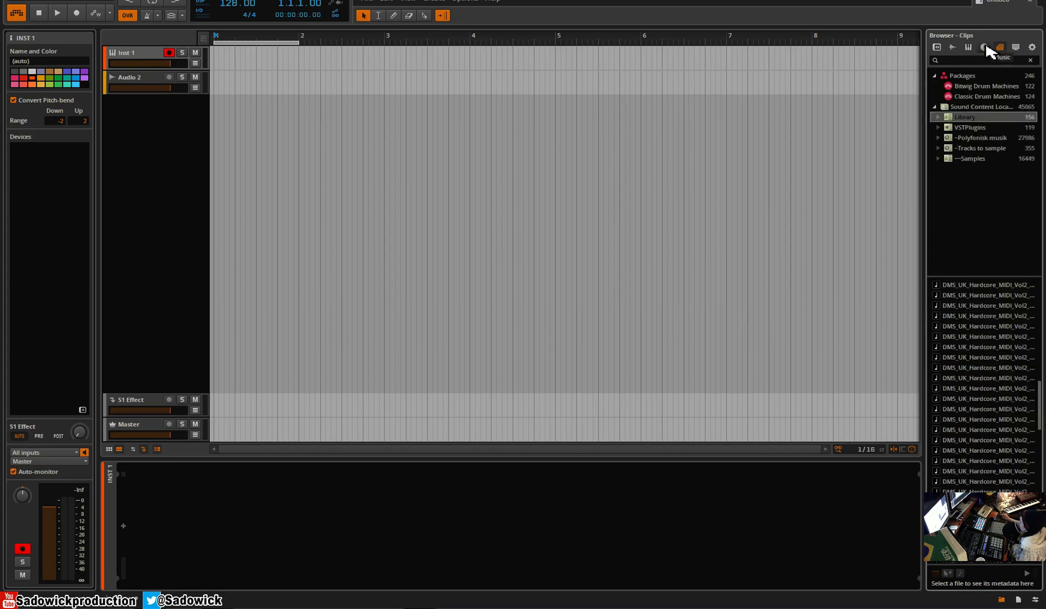
left_click(985, 48)
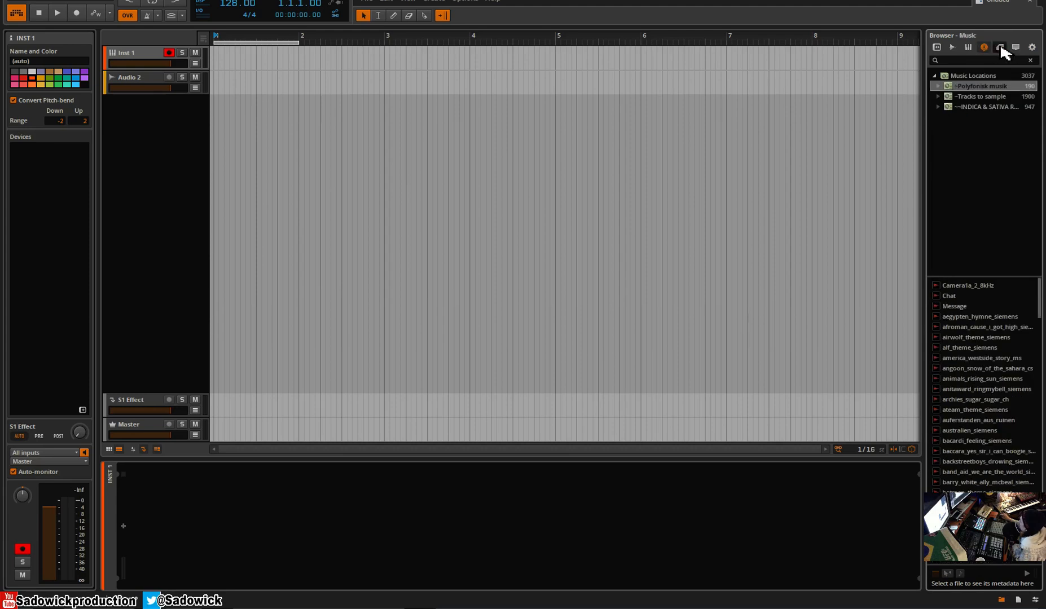
left_click(1001, 48)
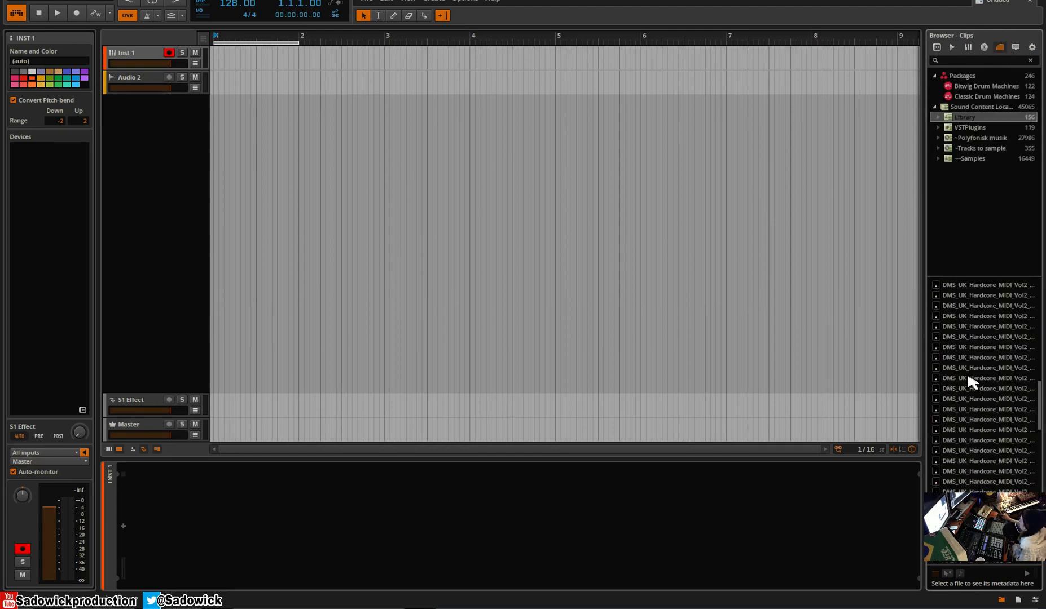
left_click(974, 430)
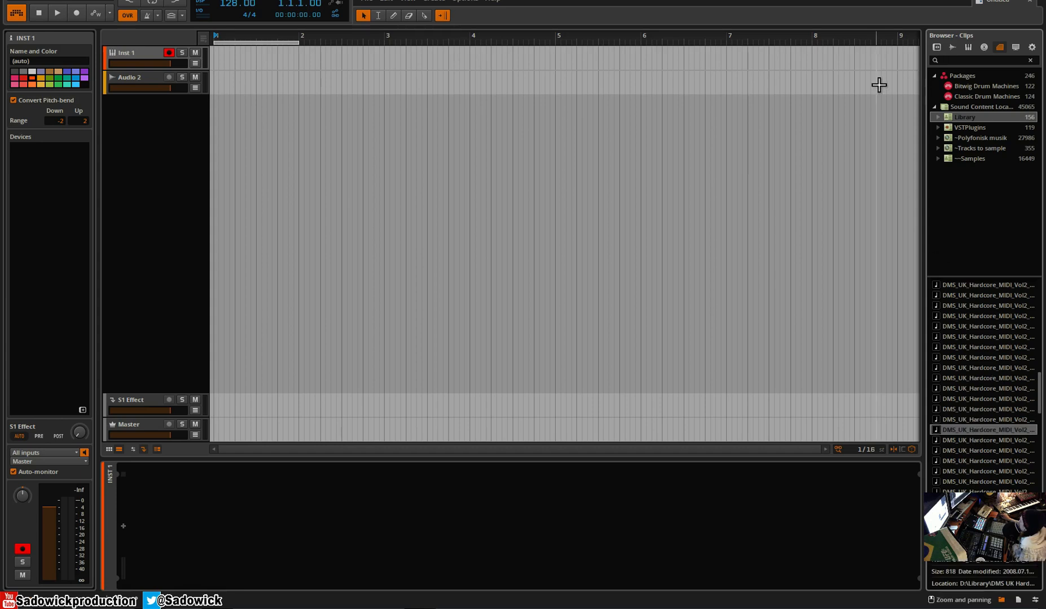
Step: View the browser's file locations, then return to its devices and presets
left_click(958, 60)
left_click(1015, 48)
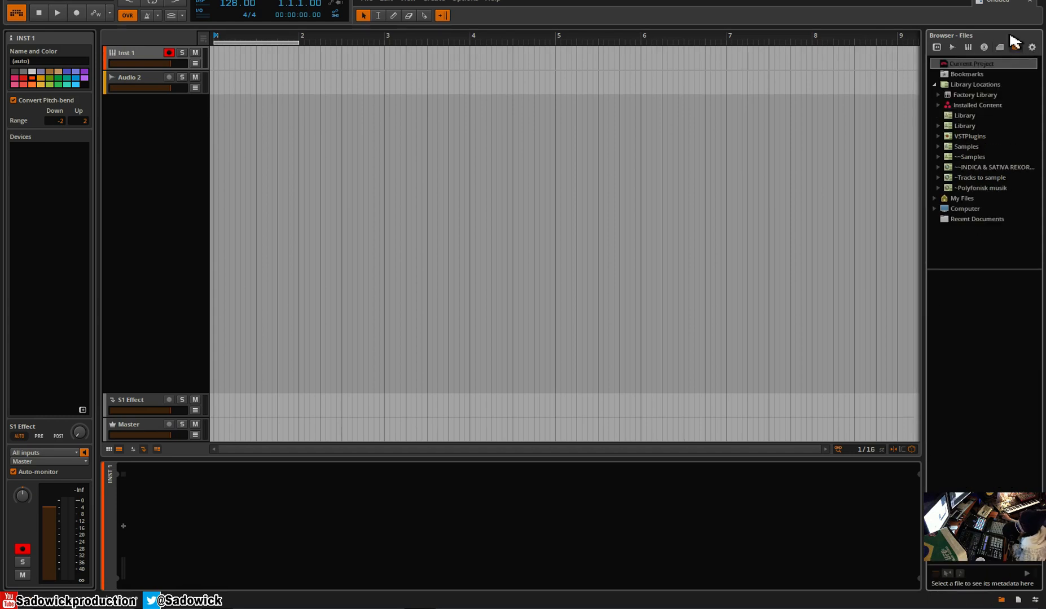
left_click(938, 48)
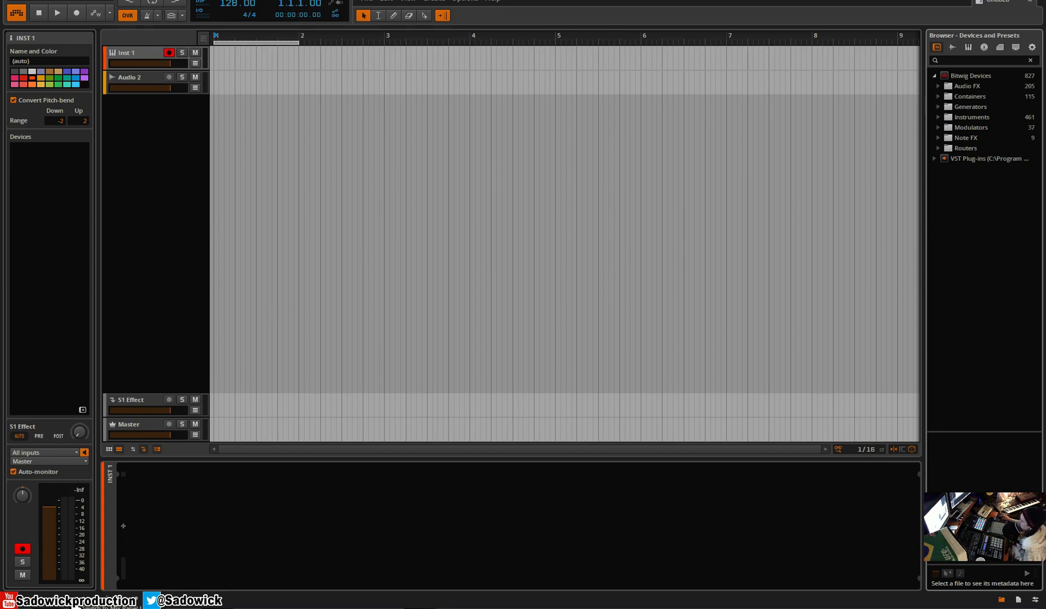
Step: Compare the Arrange view with the Mix view's scenes and channel strips, ending in the Arrange view
left_click(78, 607)
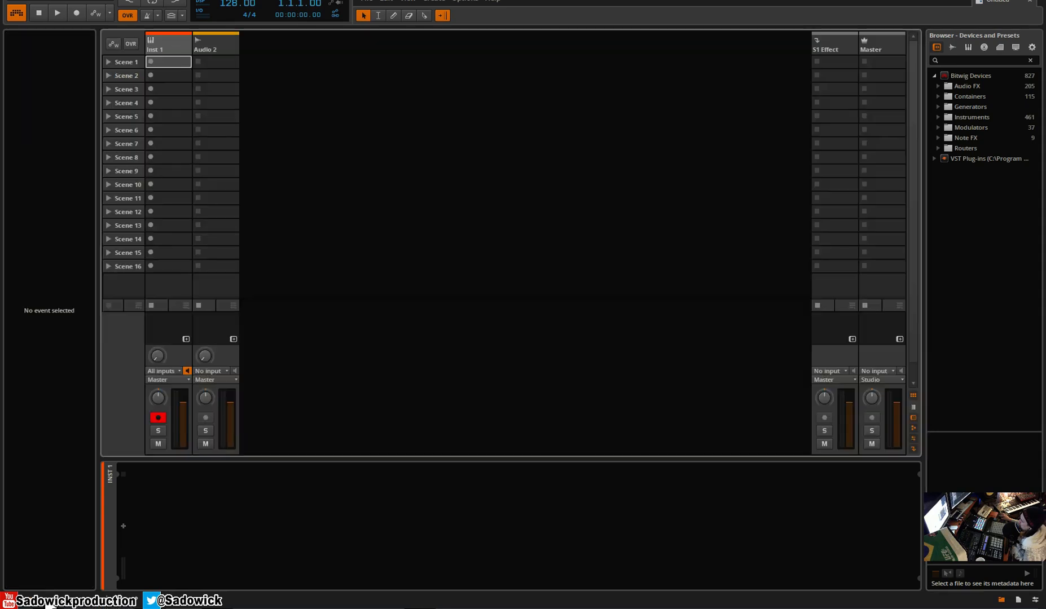
left_click(47, 606)
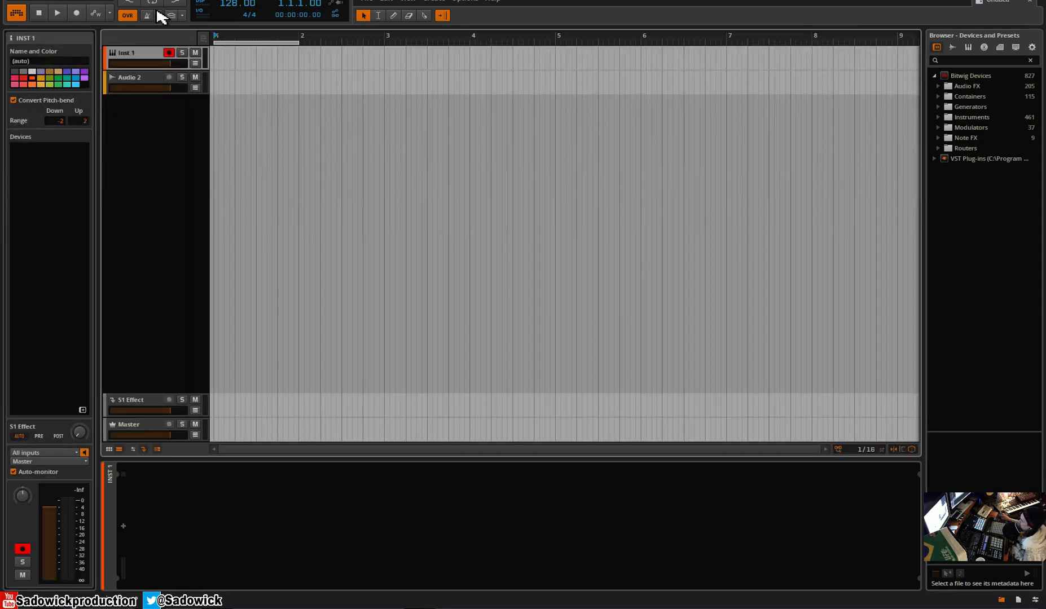
left_click(78, 606)
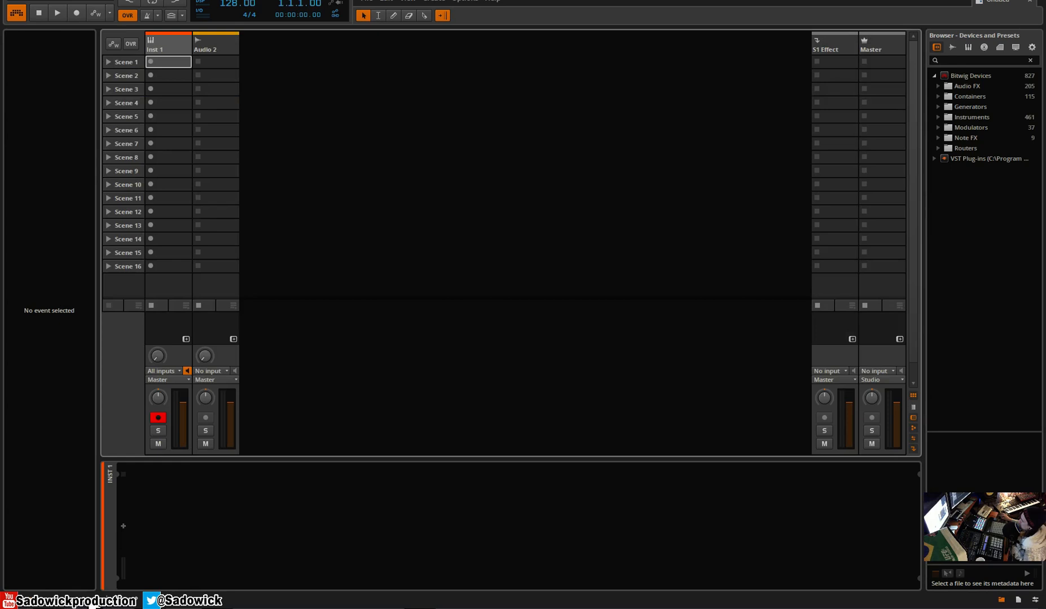
left_click(96, 607)
left_click(54, 607)
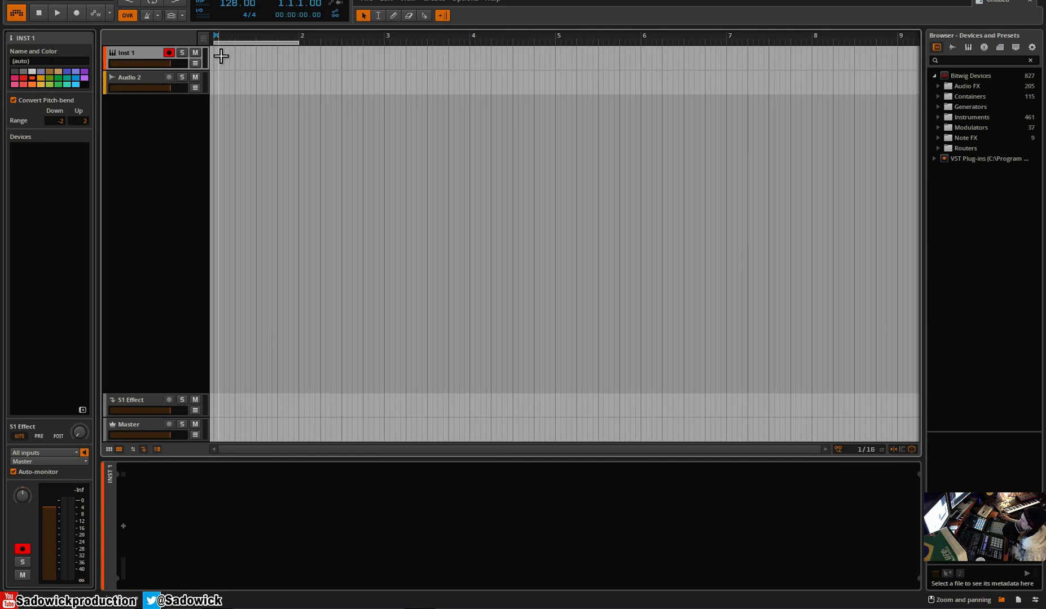
Step: Place the VMH2 Bassdrum 017 sample at the start of the Inst 1 track and copy it to beats 1.2, 1.3 and 1.4
left_click(952, 48)
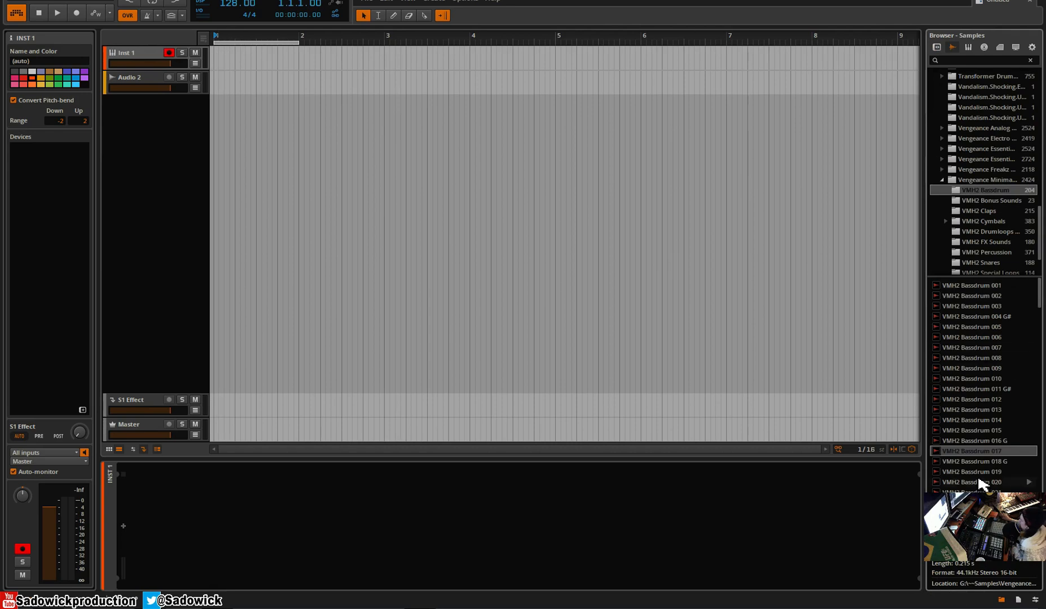
left_click_drag(988, 458, 259, 63)
left_click(240, 68)
left_click(286, 58)
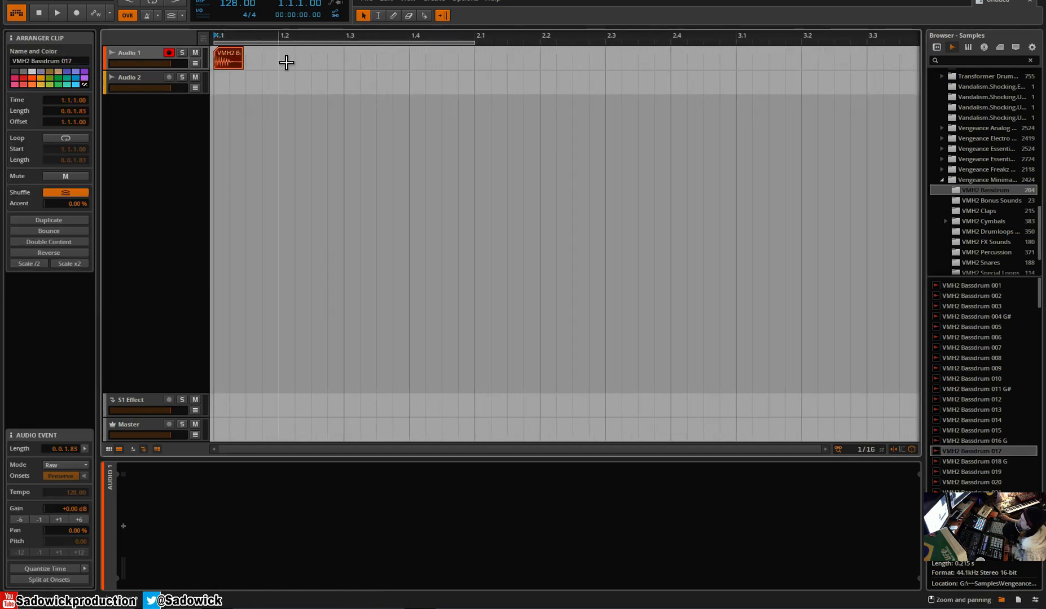
left_click(369, 62)
left_click(411, 59)
left_click(232, 60)
left_click(299, 62)
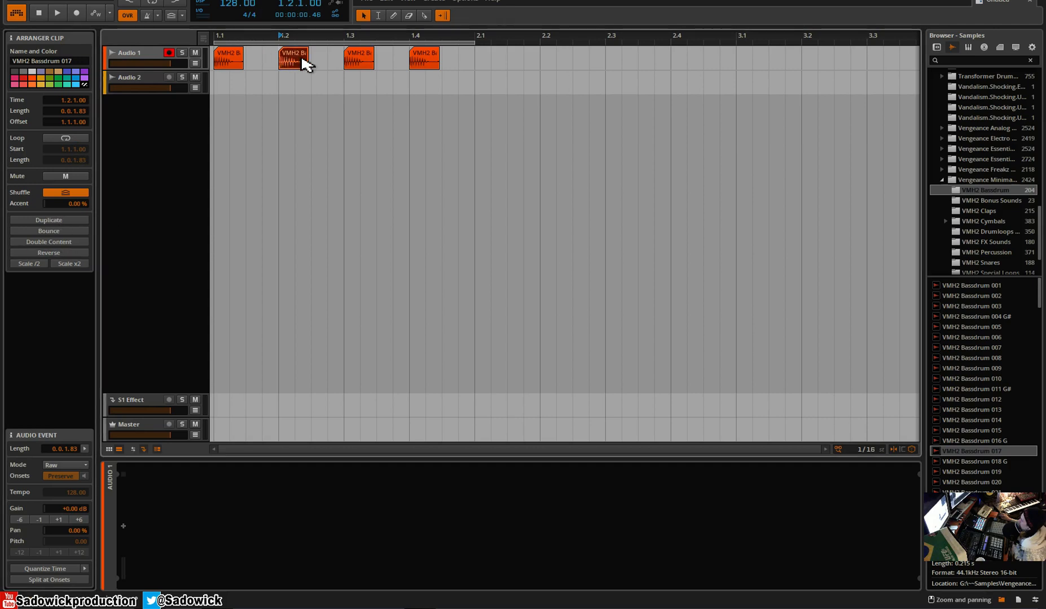
Step: Play the bass drum pattern from its first clip and stop playback
left_click(226, 66)
key("space")
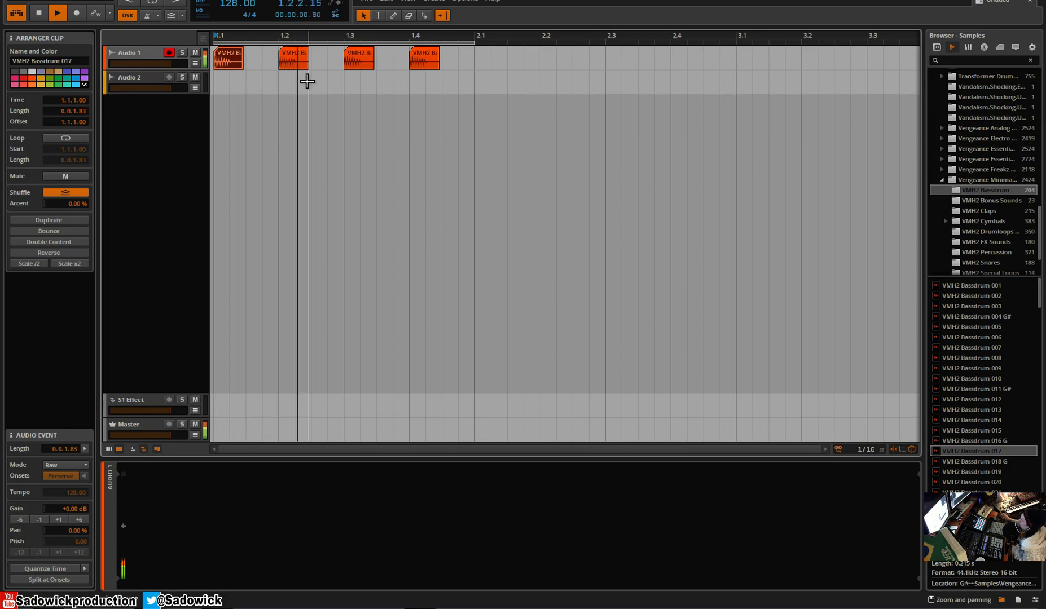
key("space")
Step: Delete all four bass drum clips from the Audio 1 track
left_click(416, 60)
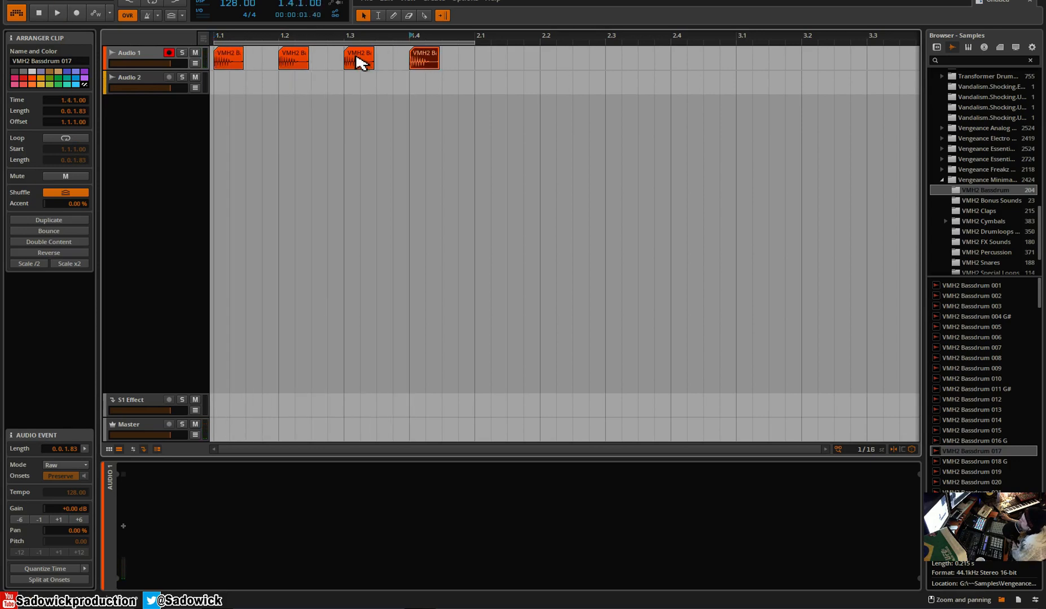
key("Delete")
left_click(357, 60)
key("Delete")
left_click(304, 57)
key("Delete")
left_click(219, 59)
key("Delete")
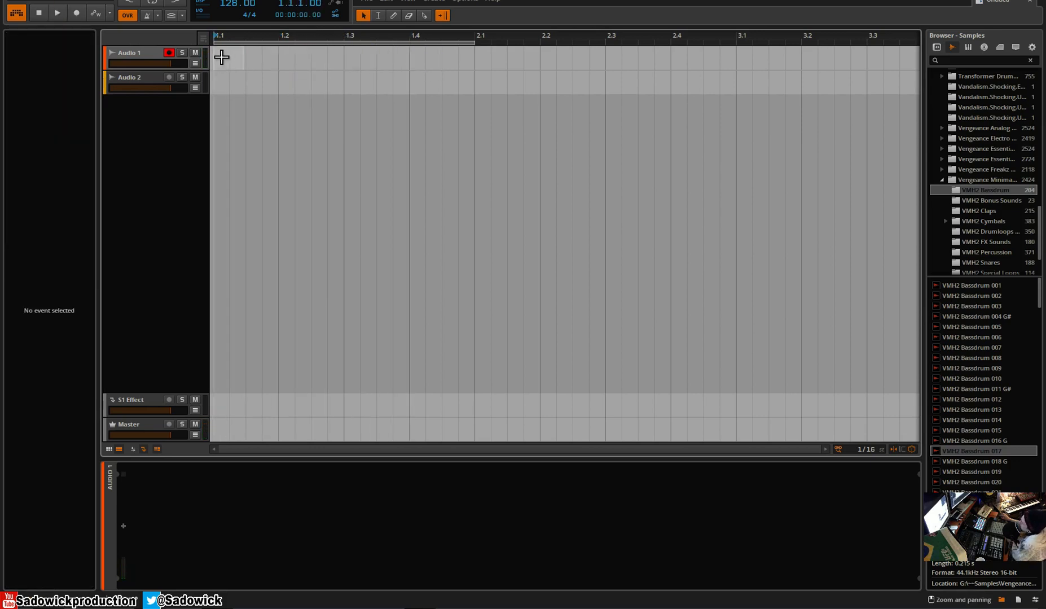
Step: Create an empty one-bar clip at the start of the Audio 1 track and open it in a slightly shortened detail editor
double_click(222, 62)
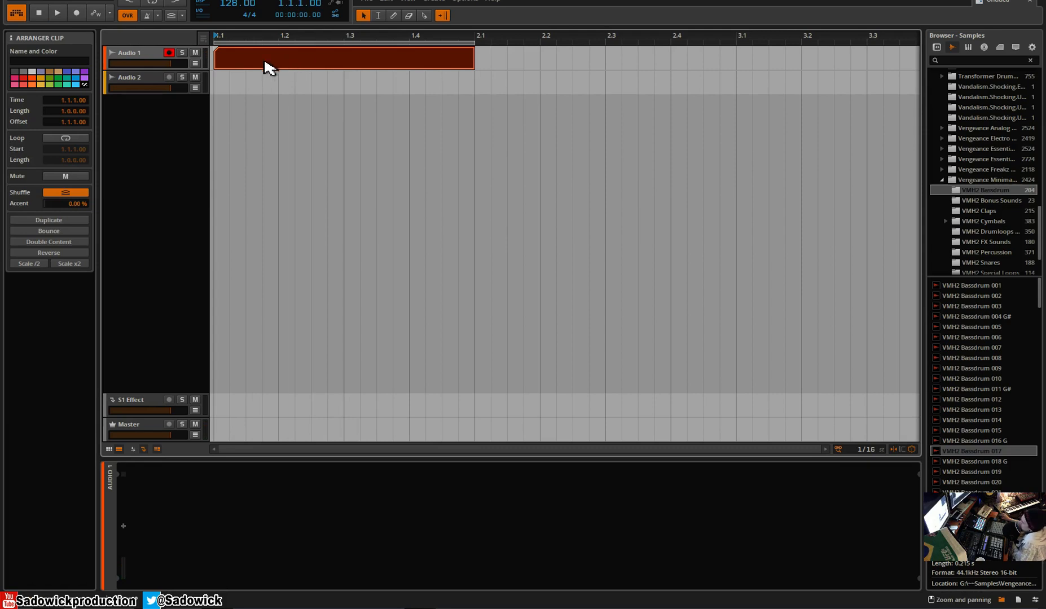
double_click(231, 64)
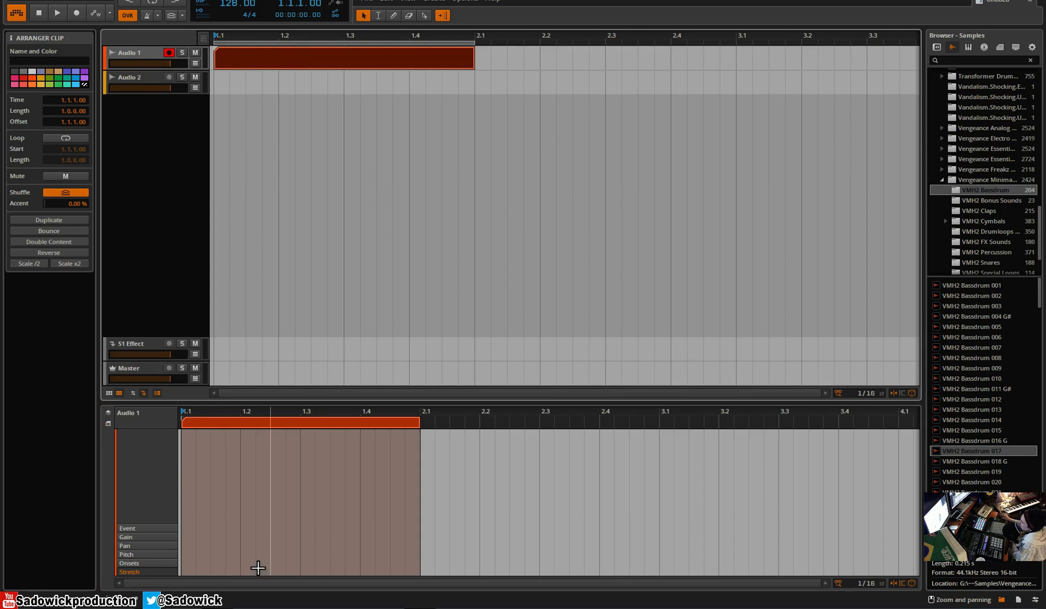
left_click_drag(169, 402, 168, 409)
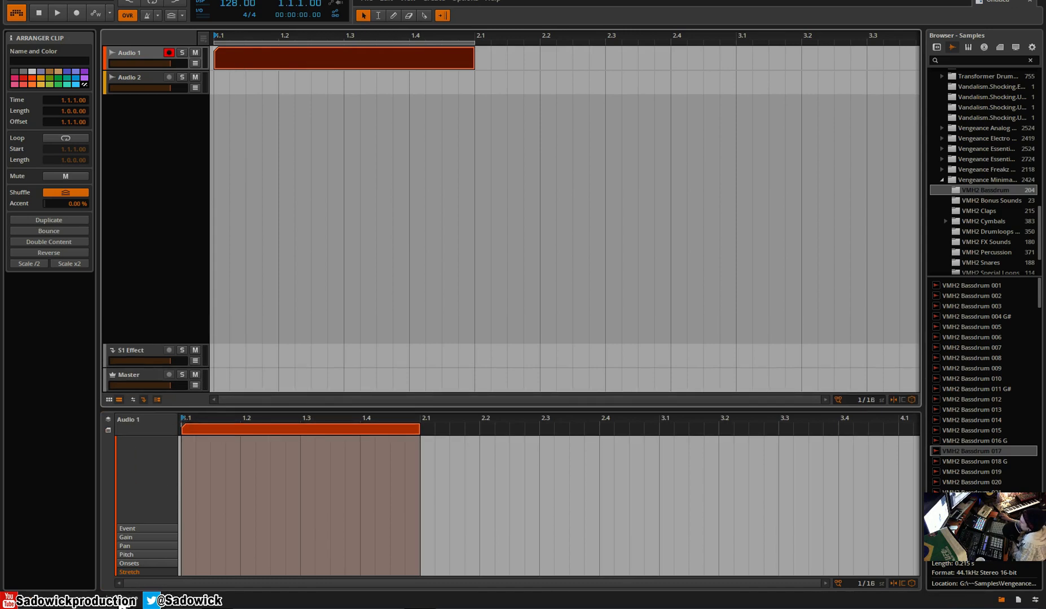
Step: Look through the automation editor, device chain and mixer shown below the arrangement
left_click(135, 605)
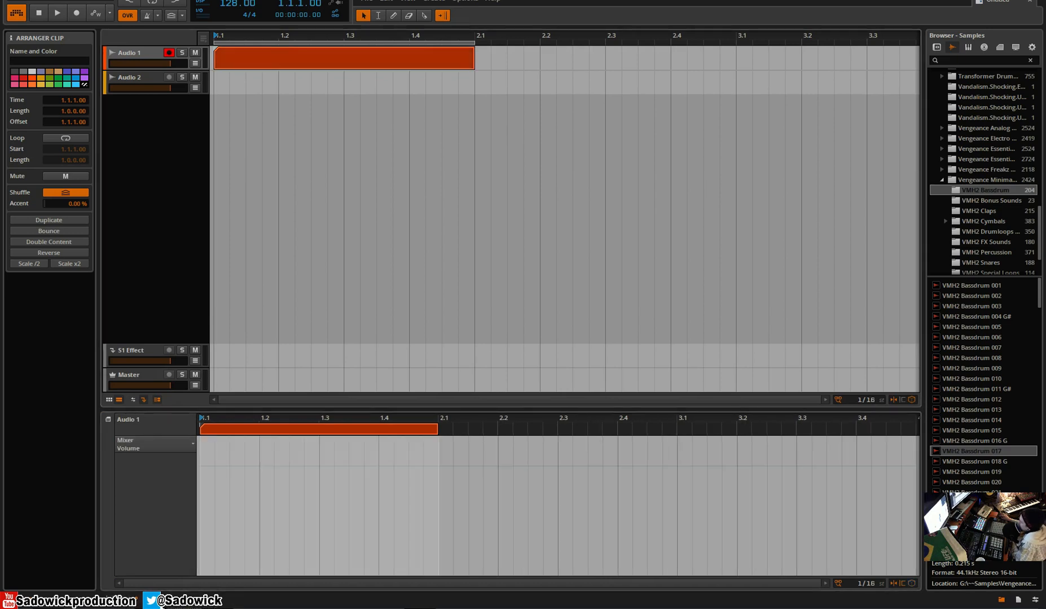
left_click(172, 605)
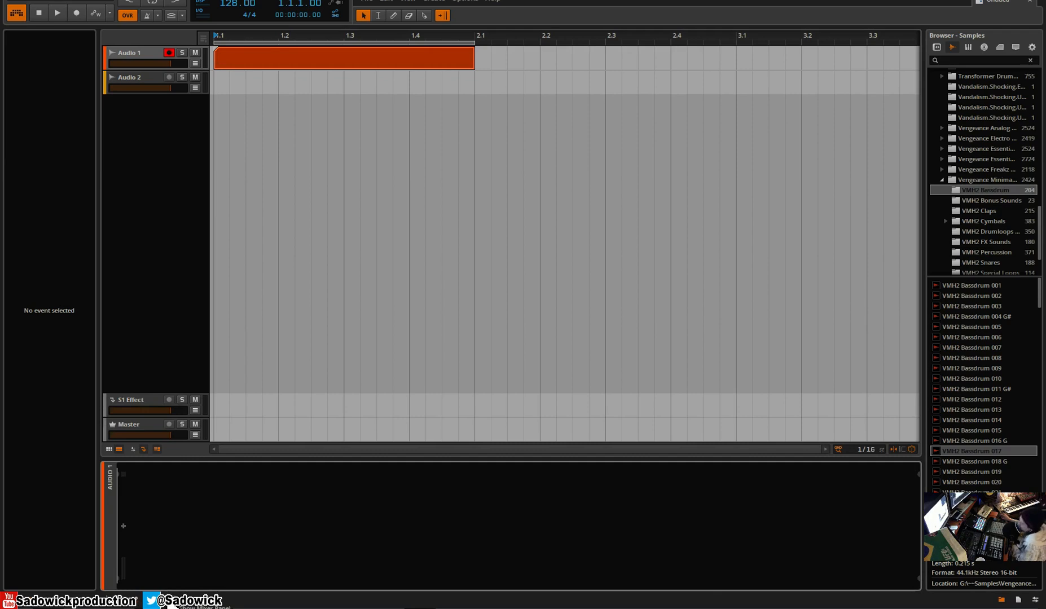
left_click(172, 605)
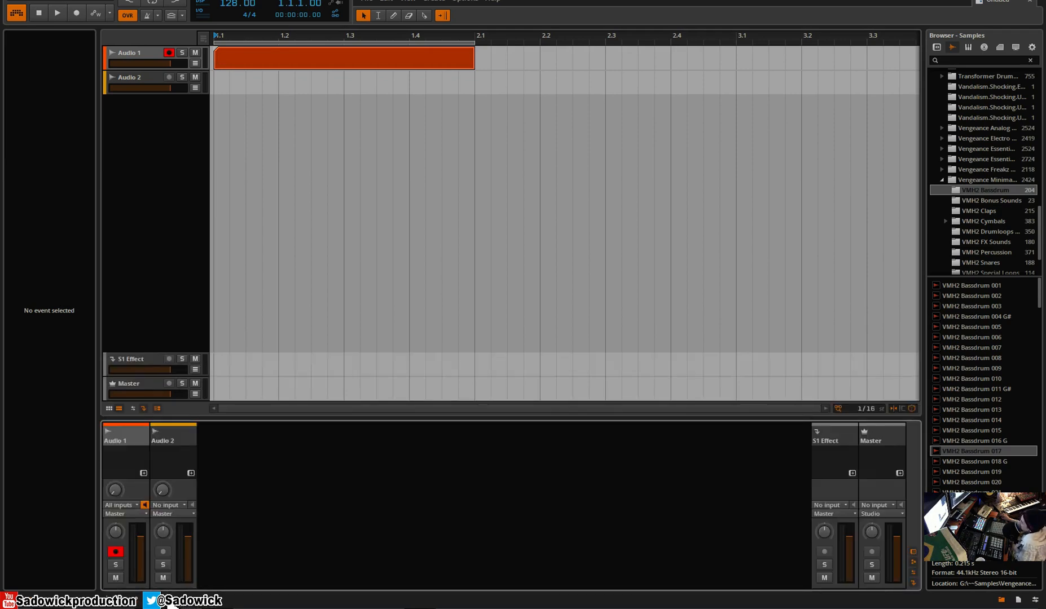
left_click(154, 604)
left_click(135, 605)
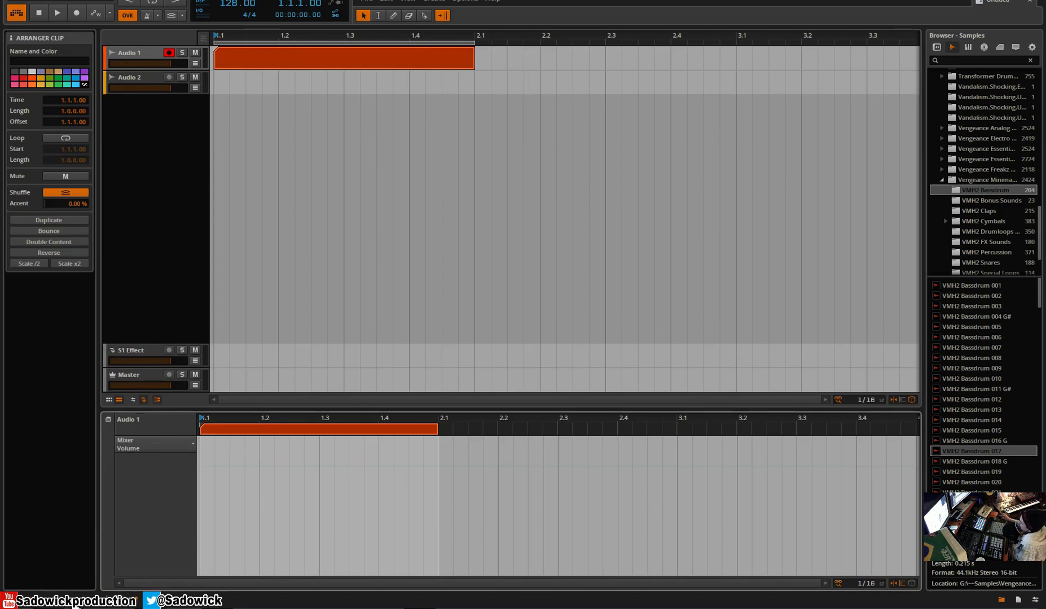
Step: Compare the Edit and Mix views, then return to the Arrange view with the clip's detail editor below it
left_click(97, 604)
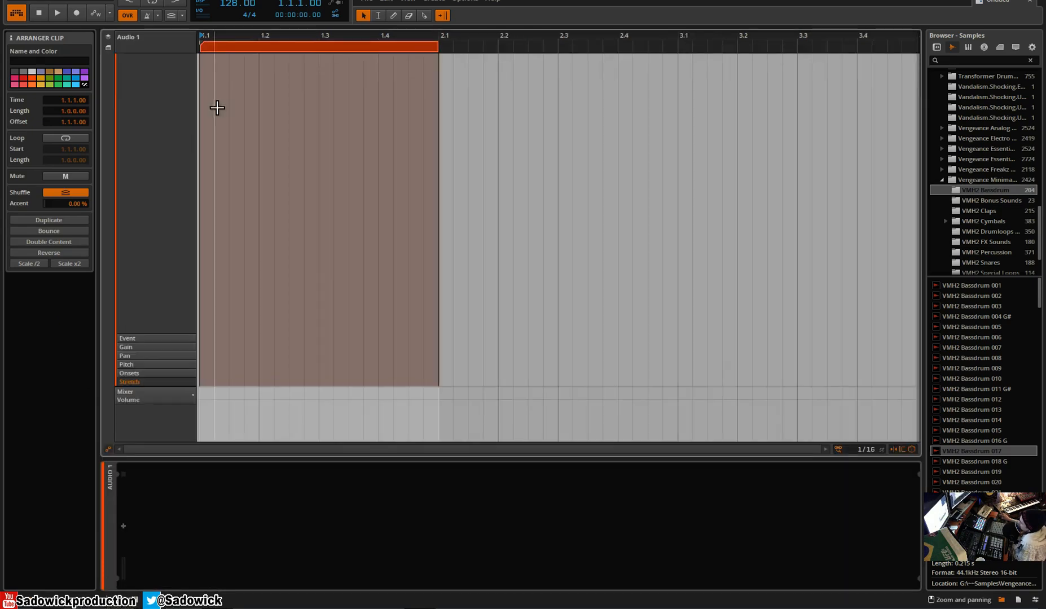
left_click(138, 605)
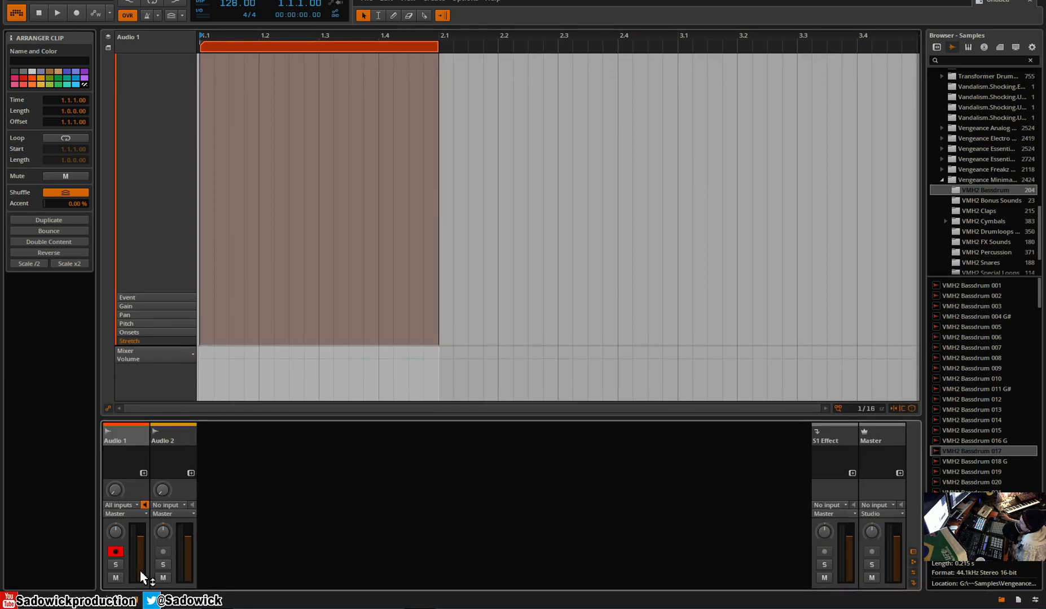
left_click(81, 605)
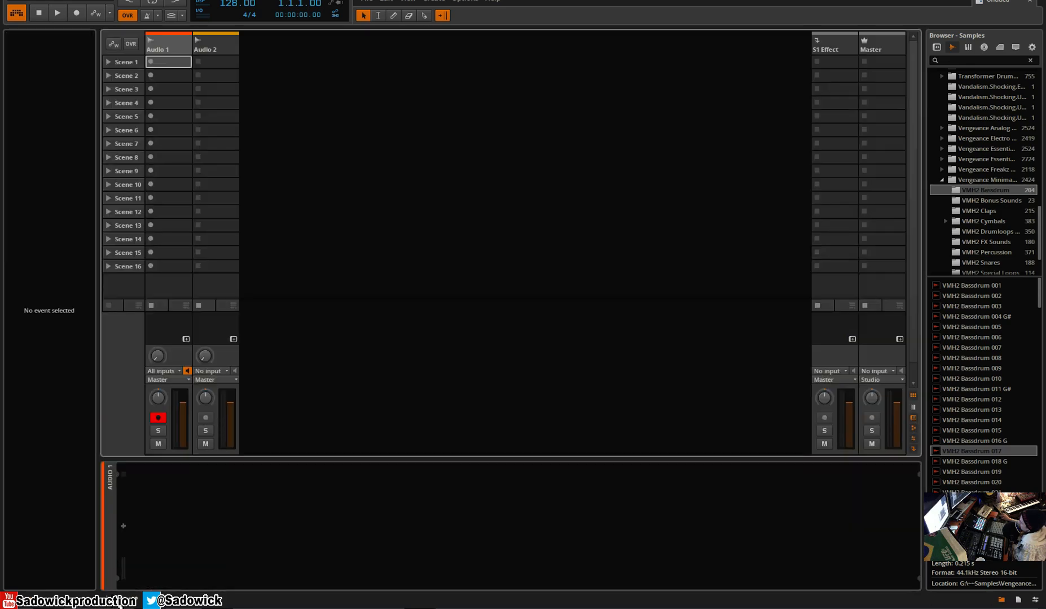
left_click(117, 605)
left_click(45, 604)
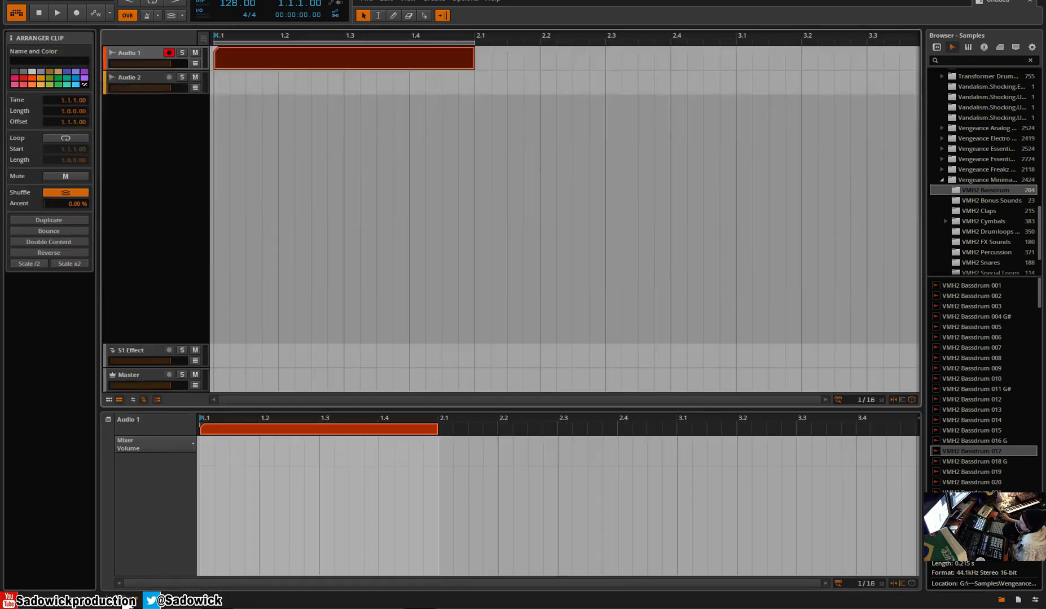
left_click(118, 605)
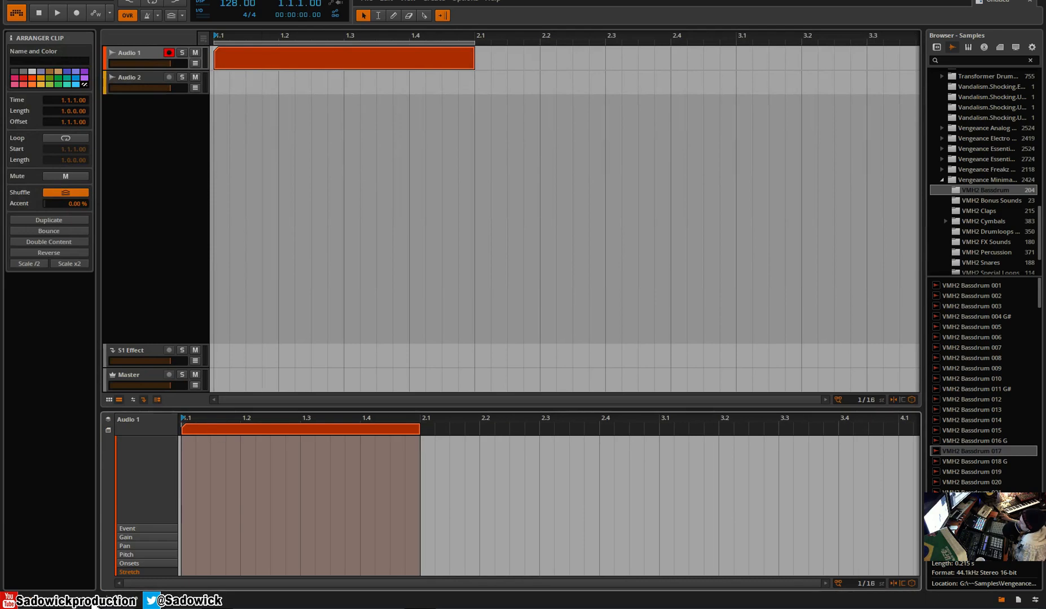
Step: Show the clip's Event lane and insert the VMH2 Bassdrum 017 sample at the start of the one-bar clip
left_click(245, 59)
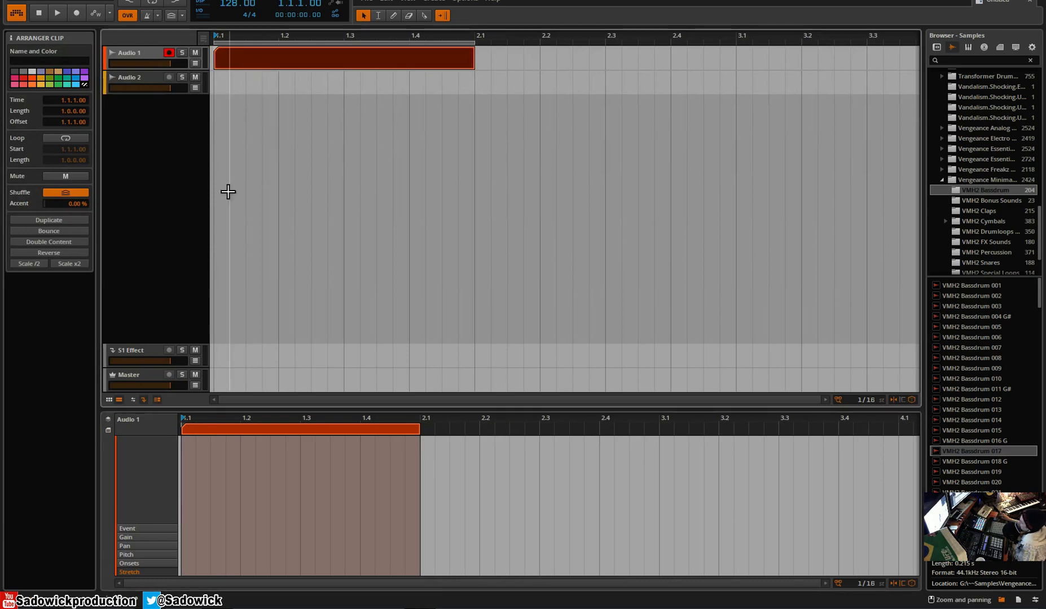
left_click(136, 529)
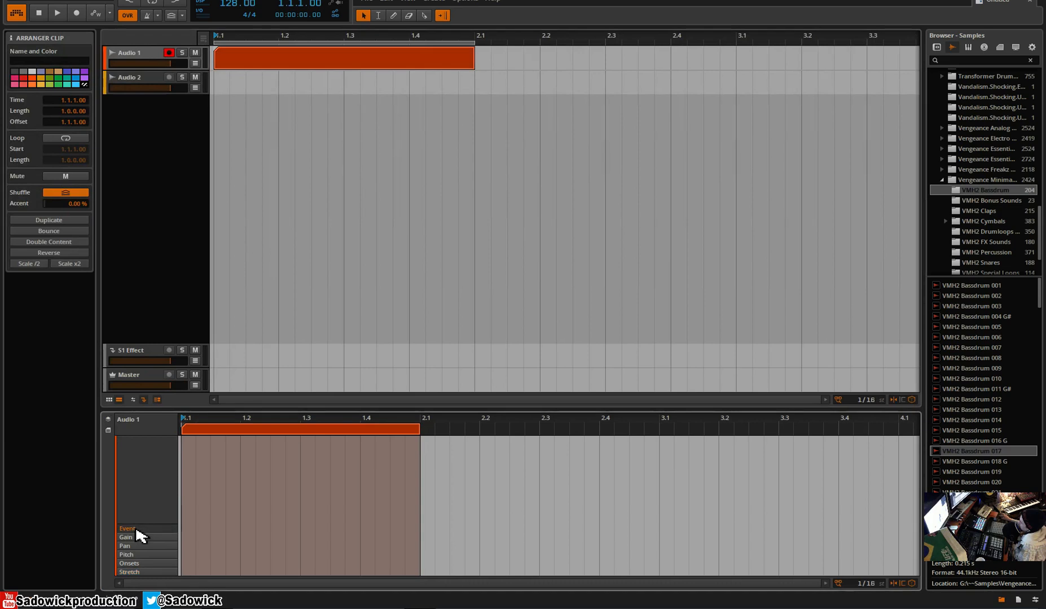
left_click_drag(948, 453, 191, 467)
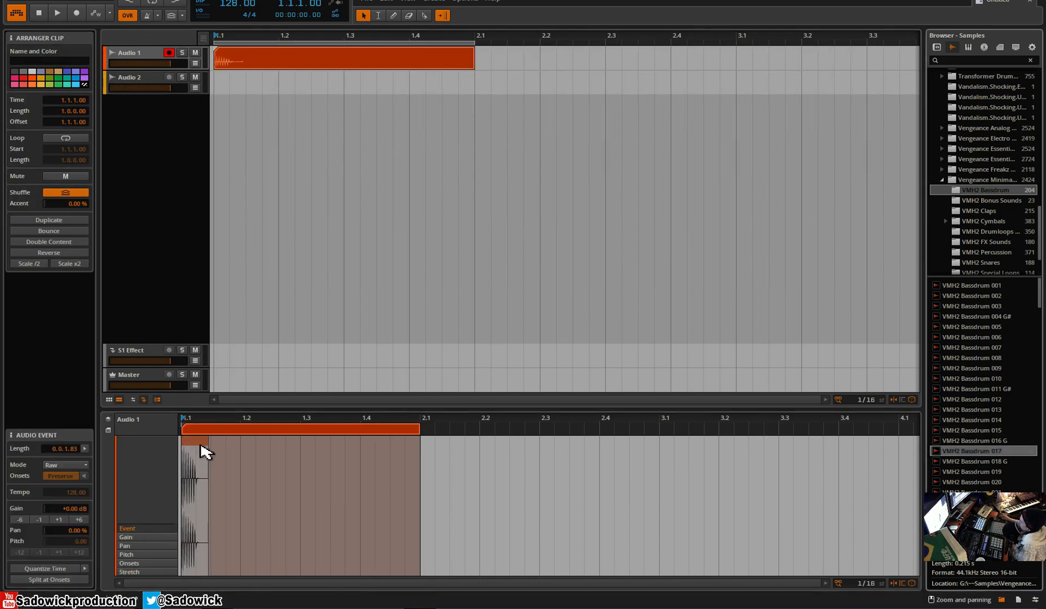
Step: Copy the bass drum event inside the clip to beats 1.2, 1.3 and 1.4
key("ctrl+c")
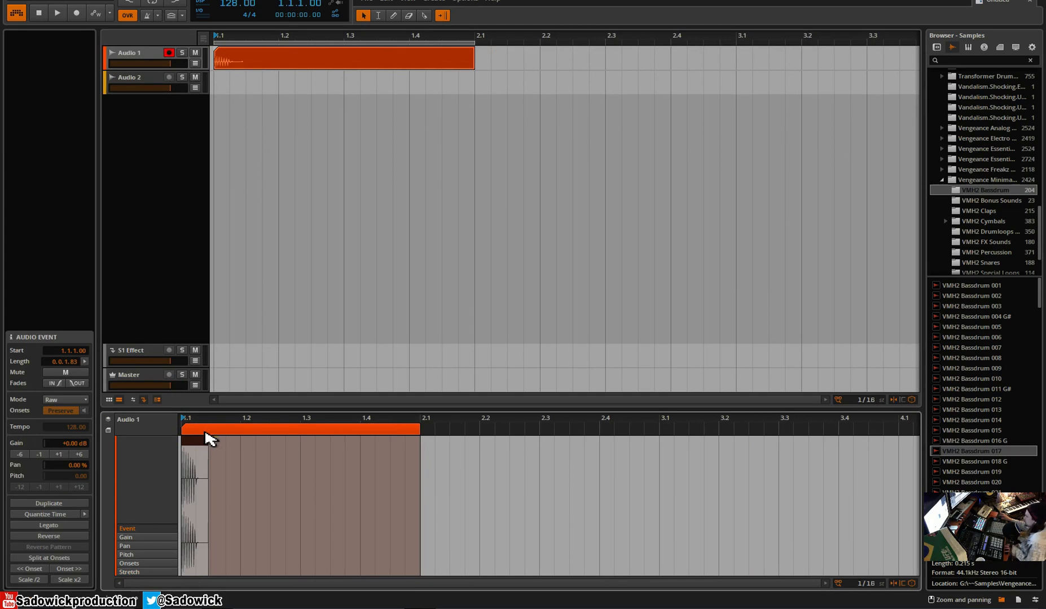
left_click(241, 460)
key("ctrl+v")
left_click(303, 459)
key("ctrl+v")
left_click(364, 459)
key("ctrl+v")
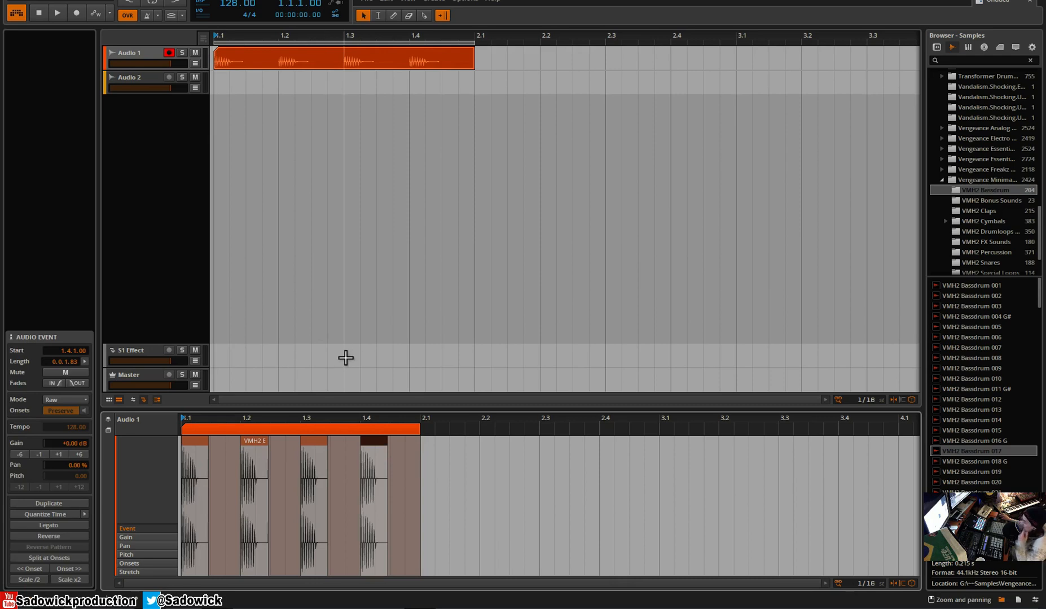
Step: Turn on looping for the Audio 1 bass drum clip, extend it to 15 bars and play it back
left_click(266, 67)
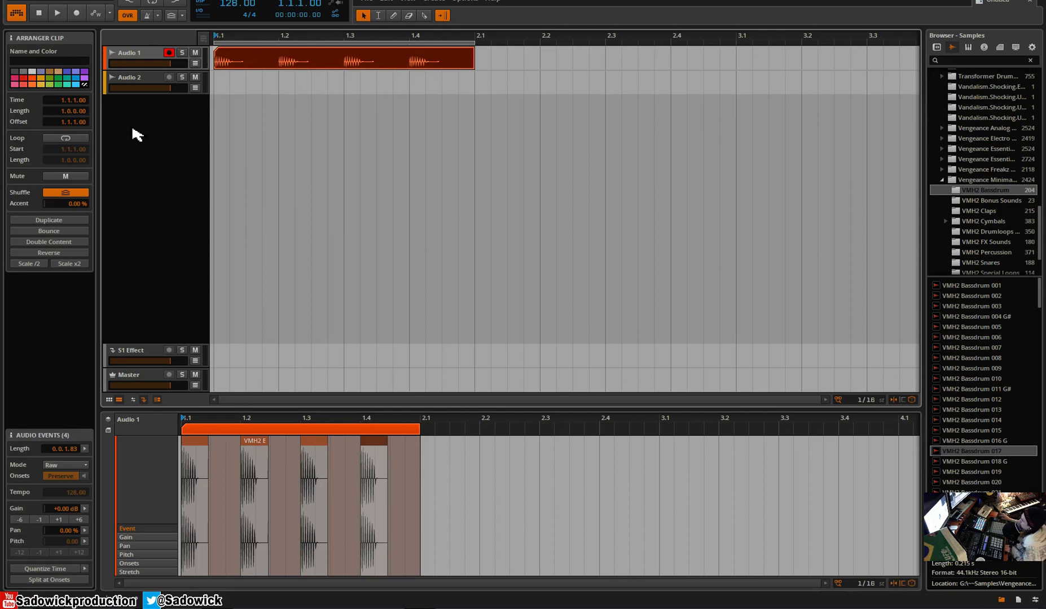
left_click(76, 138)
left_click_drag(473, 56, 997, 59)
left_click_drag(527, 37, 530, 4)
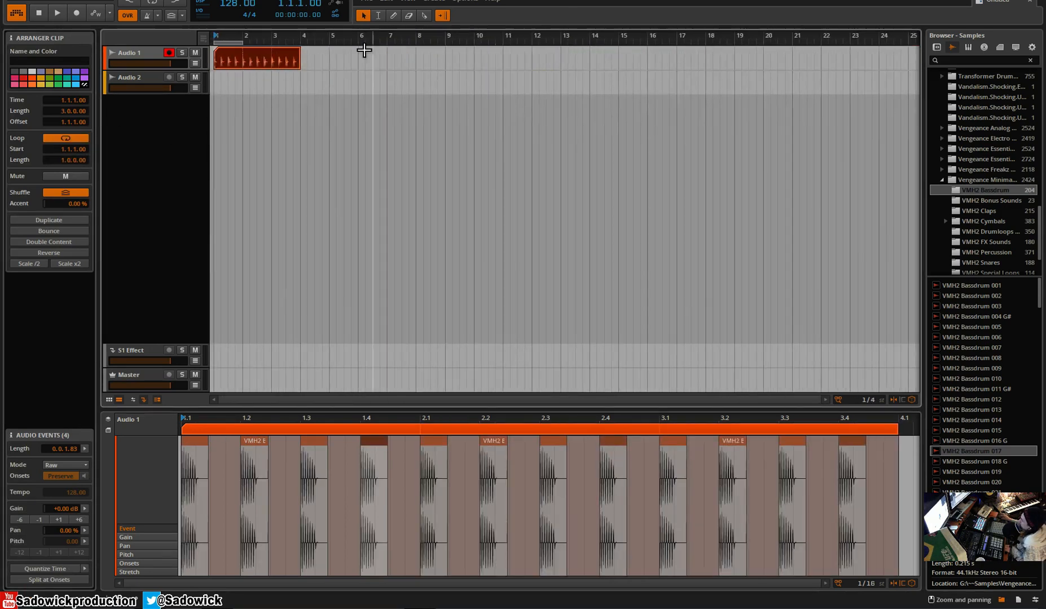
left_click_drag(308, 58, 649, 103)
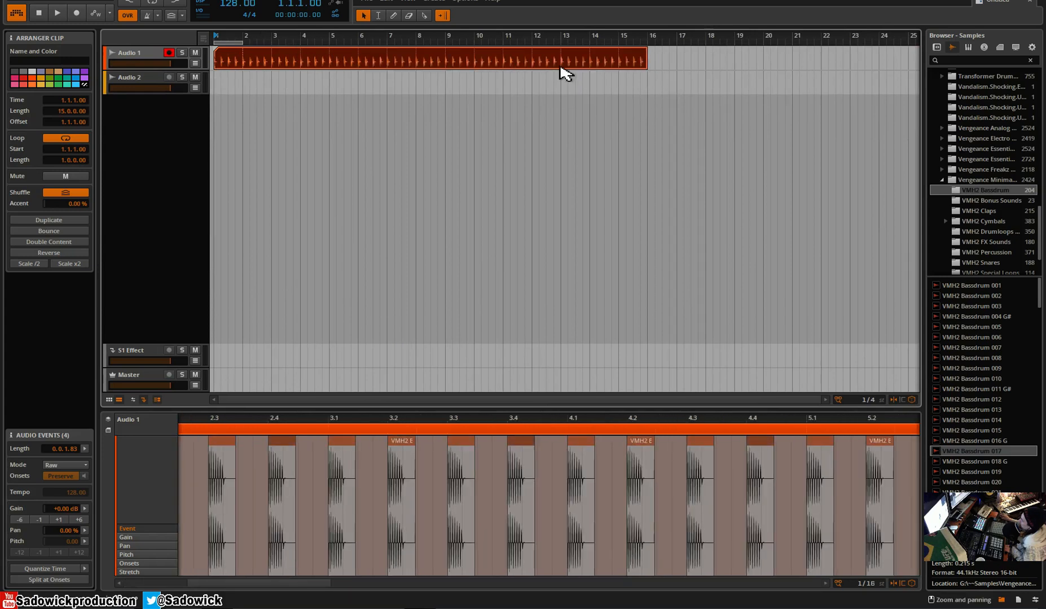
key("space")
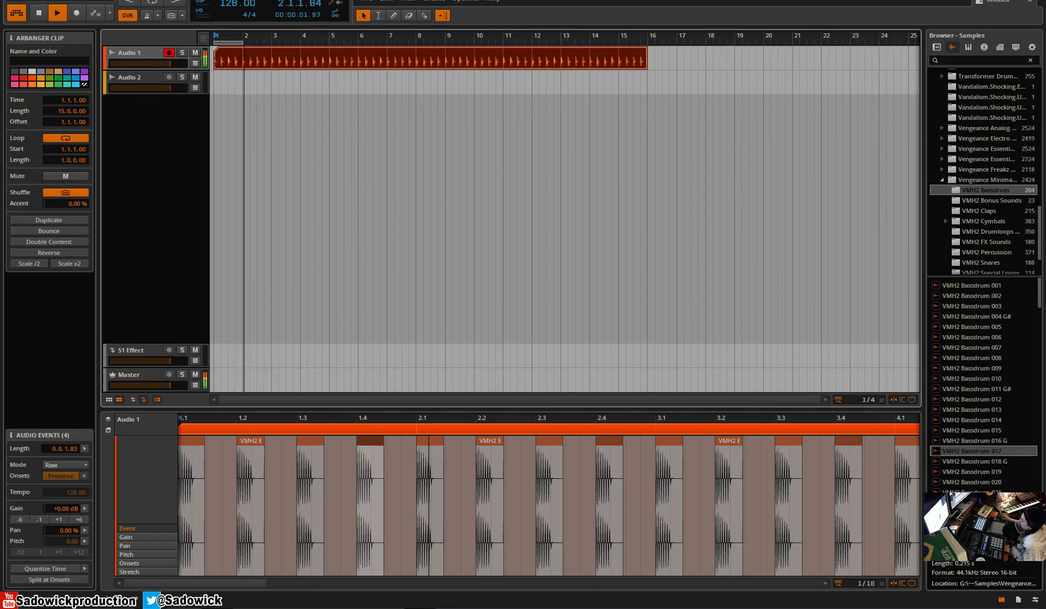
key("space")
Step: Turn on the arranger loop and restore the bass drum clip to a single unlooped bar
left_click(152, 4)
mouse_move(648, 59)
left_mouse_down()
mouse_move(242, 56)
mouse_move(309, 99)
left_mouse_up()
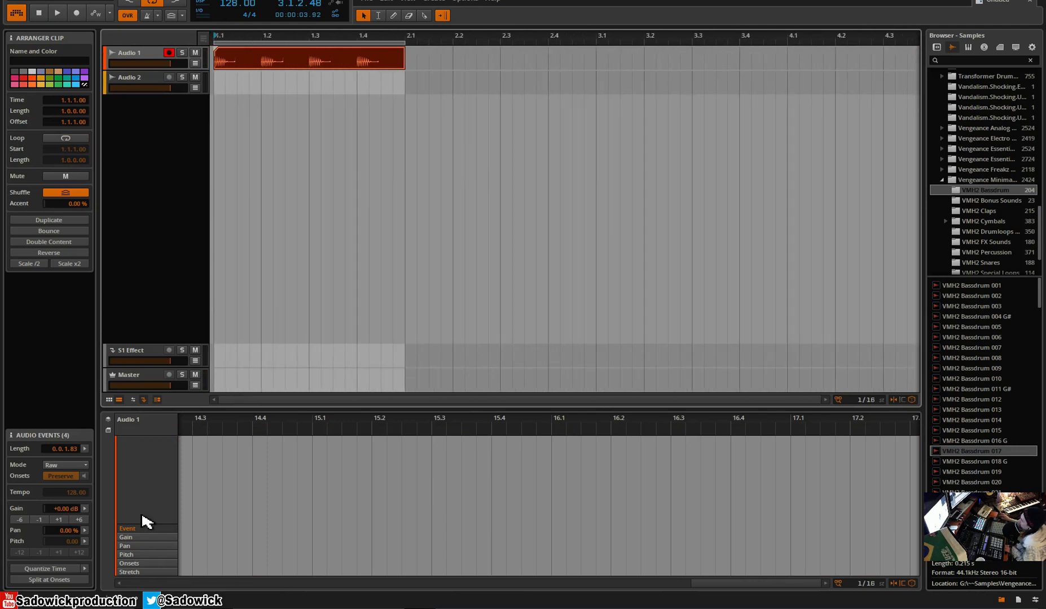
left_click(267, 64)
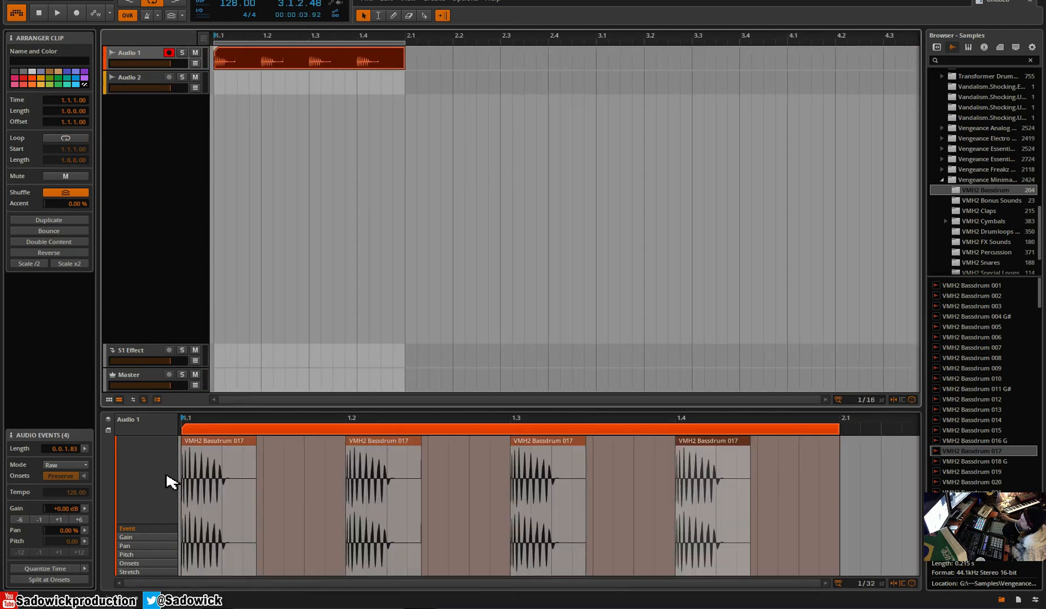
Step: Open the bass drum clip in the Edit view with an enlarged automation lane, and show the track's device chain below
left_click(90, 601)
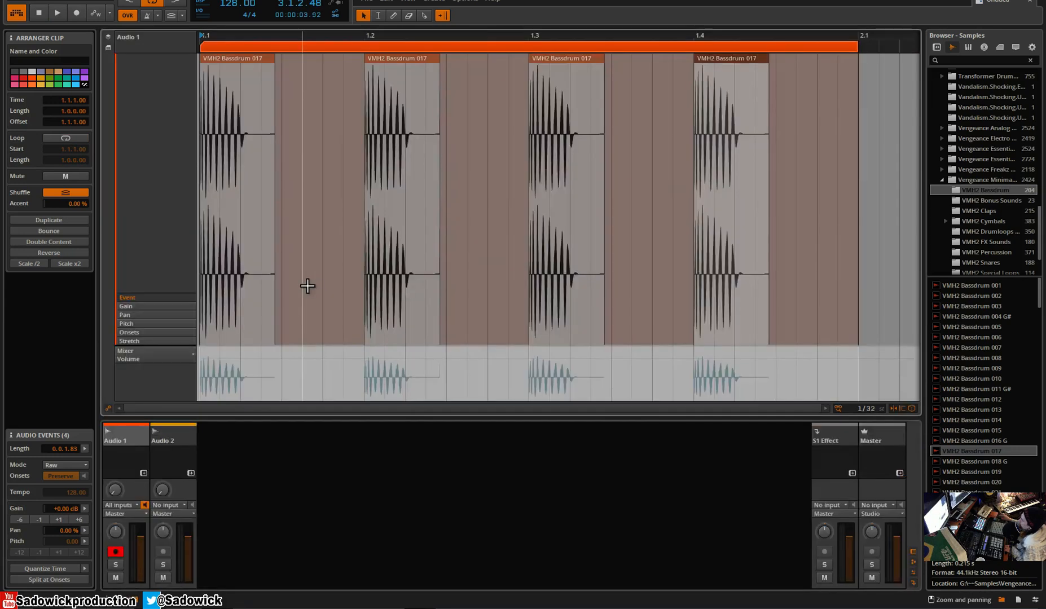
left_click_drag(258, 348, 263, 246)
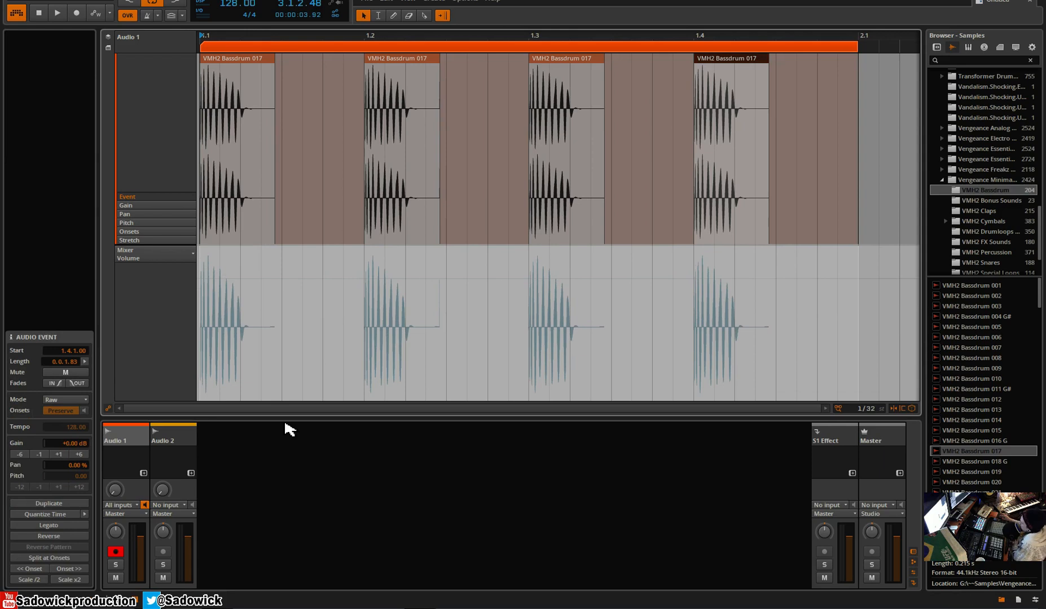
key("d")
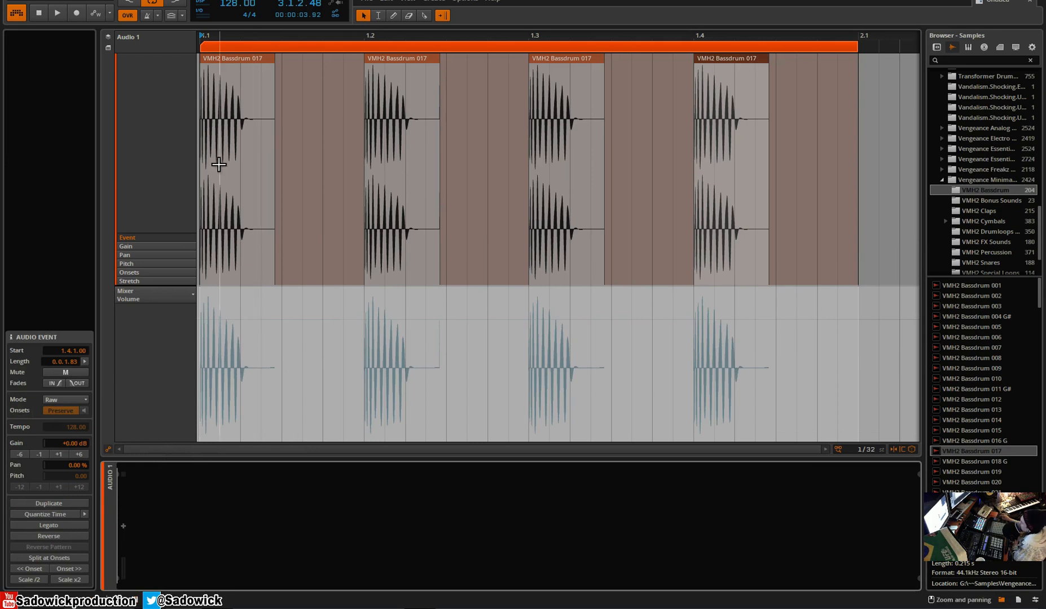
left_click(236, 62)
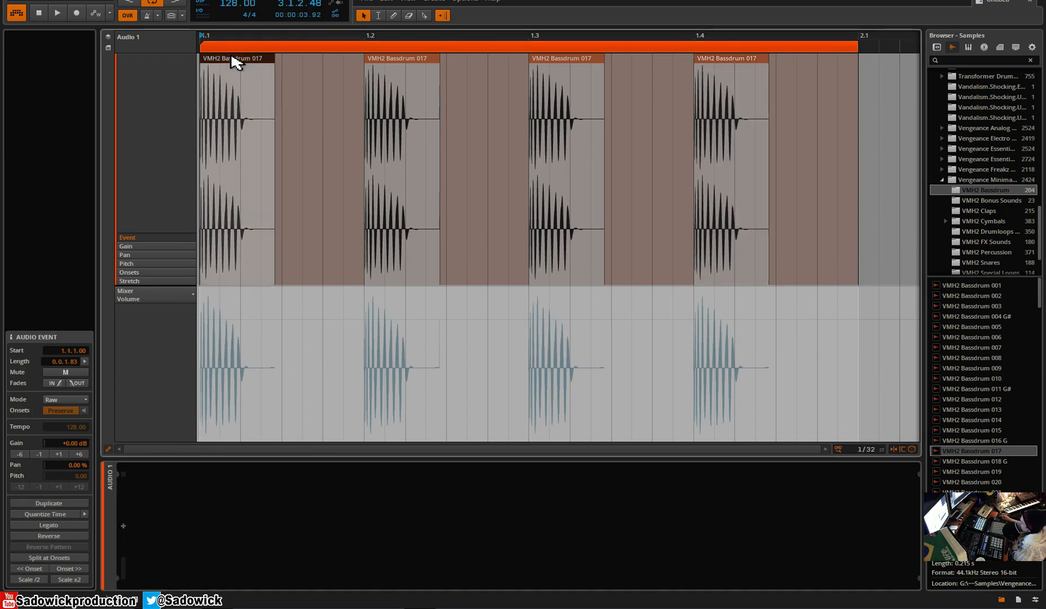
left_click(407, 62)
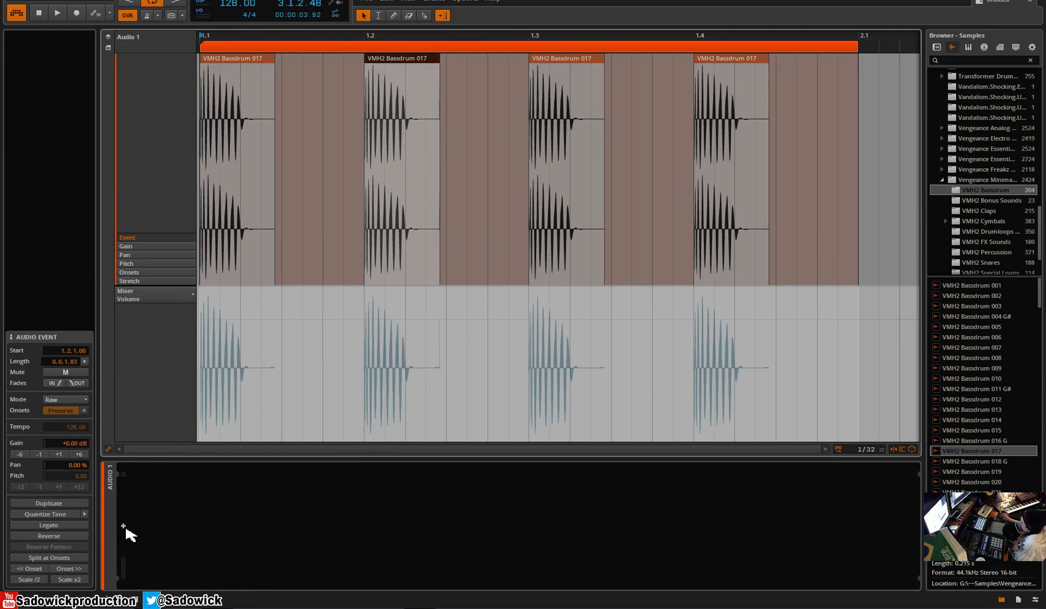
Step: Add an EQ-5 to Audio 1 and set band 2 to about -12.6 dB at 276 Hz with a Q of 1.41
left_click(125, 528)
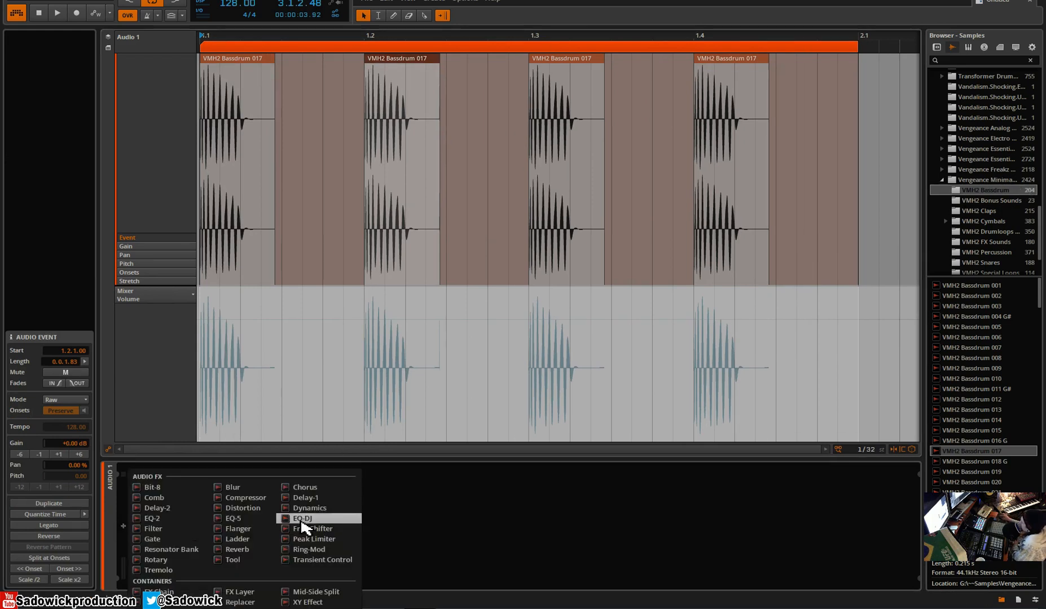
left_click(246, 519)
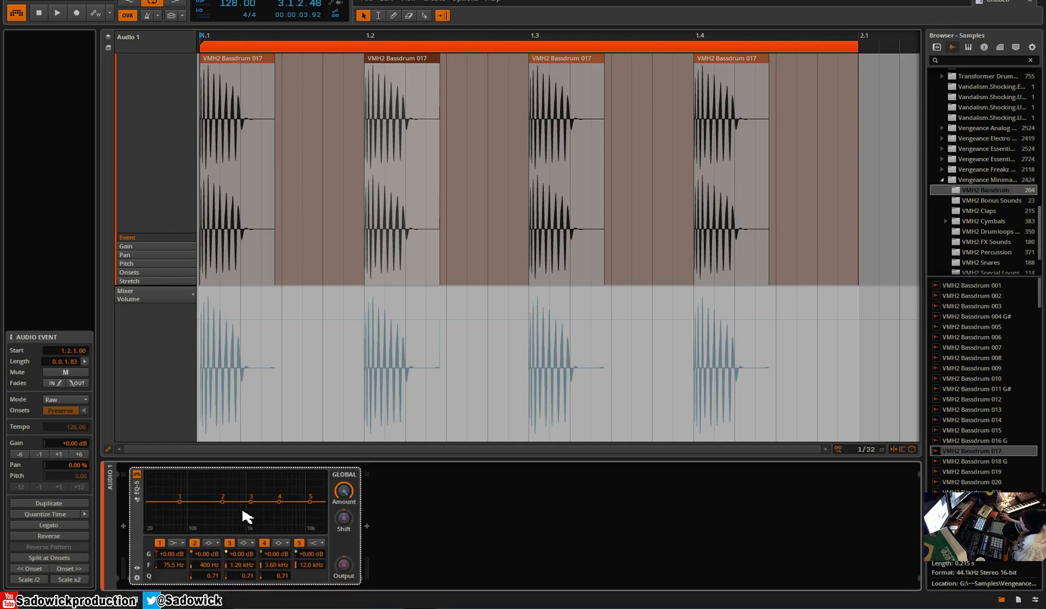
left_click_drag(201, 514, 203, 515)
left_click_drag(206, 576, 206, 566)
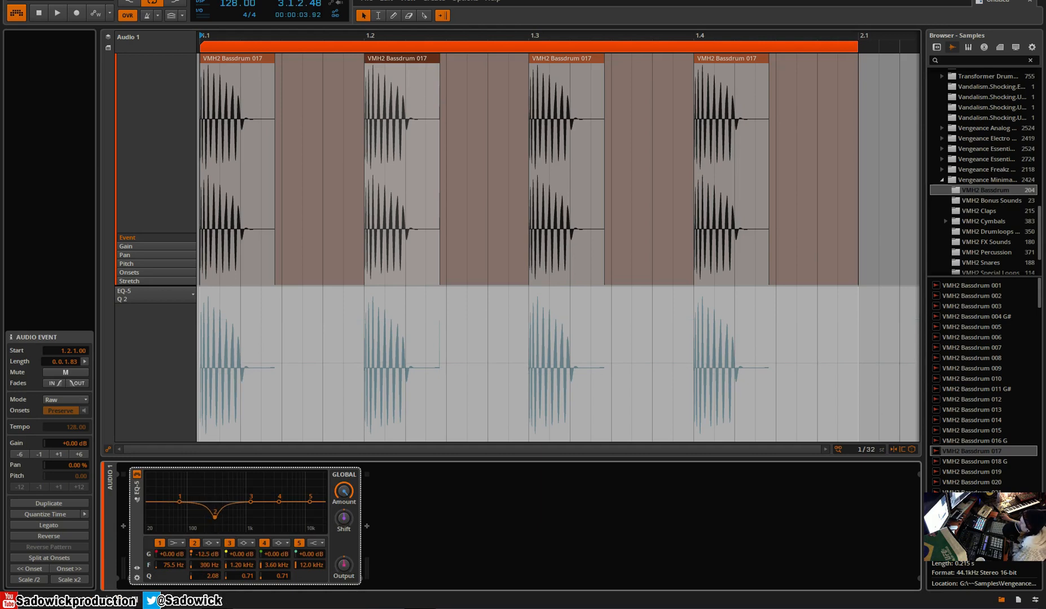
left_click_drag(210, 576, 209, 569)
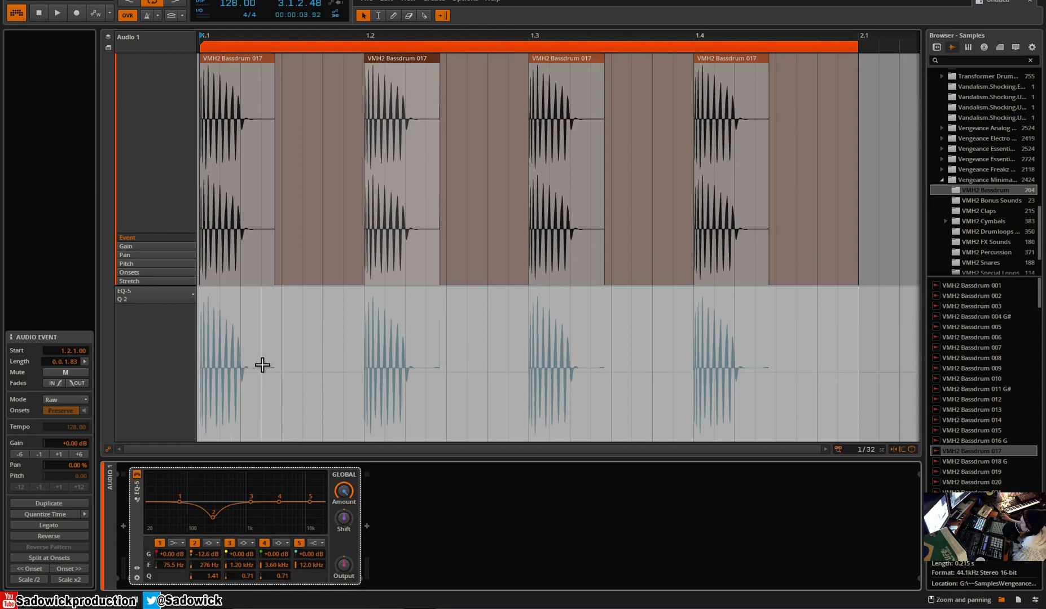
Step: Fine-tune EQ band 2 to about -11.2 dB at 227 Hz while the pattern plays
key("space")
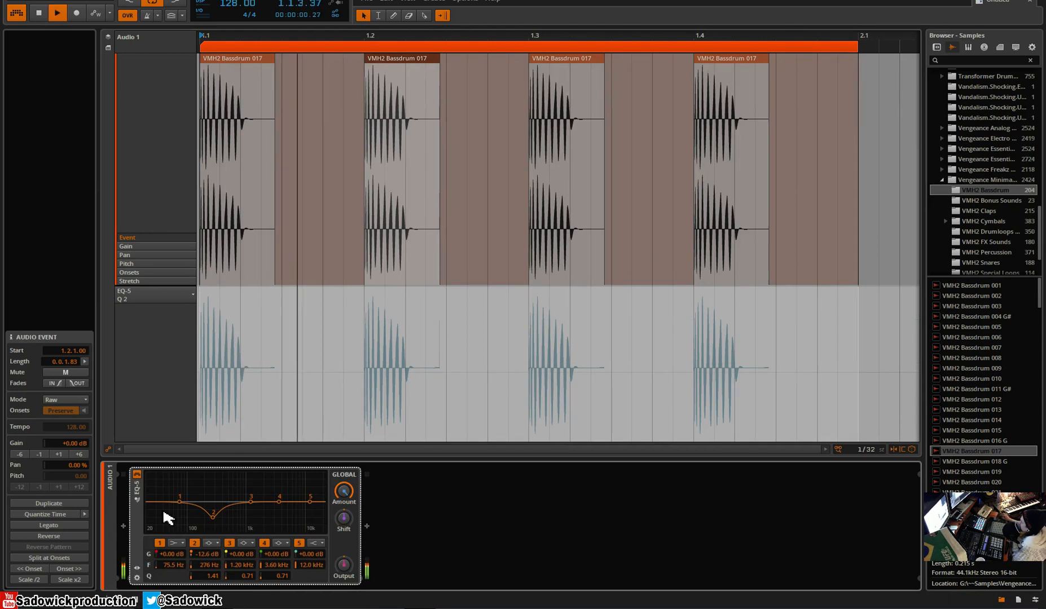
left_click_drag(217, 520, 210, 517)
key("space")
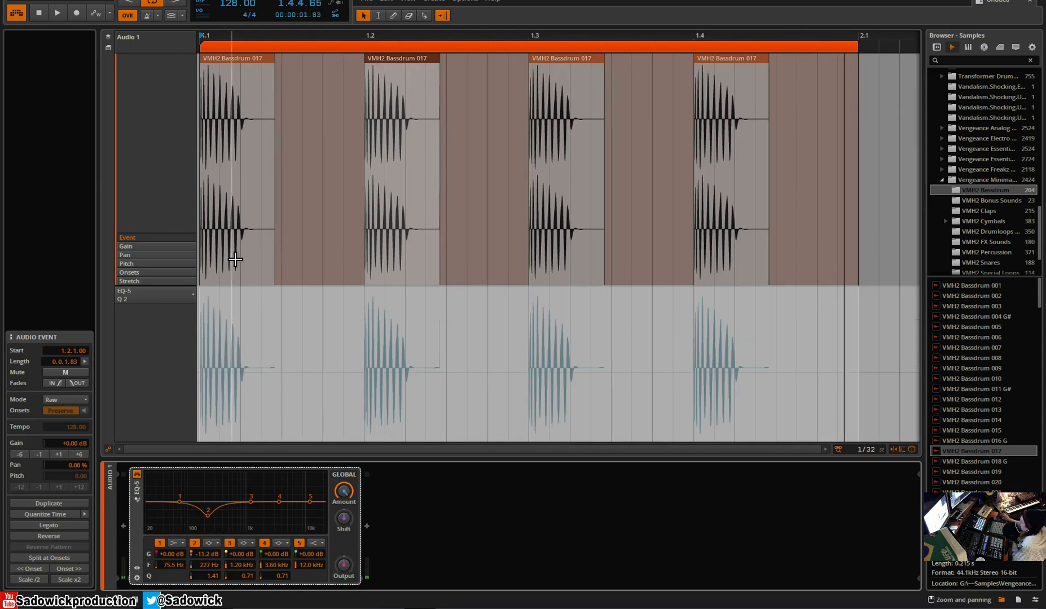
Step: Return to the Arrange view with the clip's detail editor below it
key("m")
key("d")
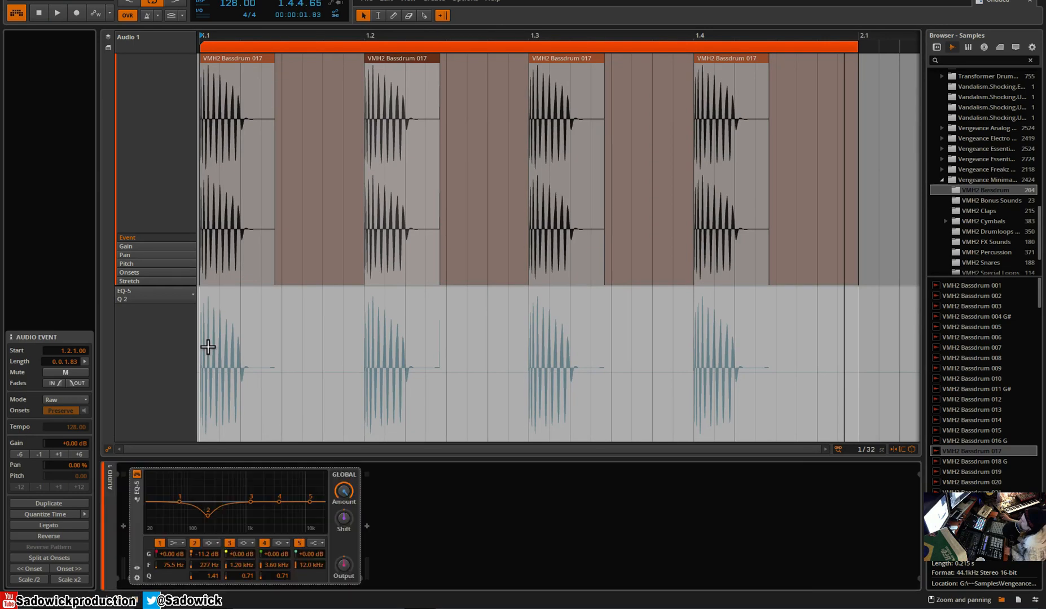
key("Tab")
key("Tab")
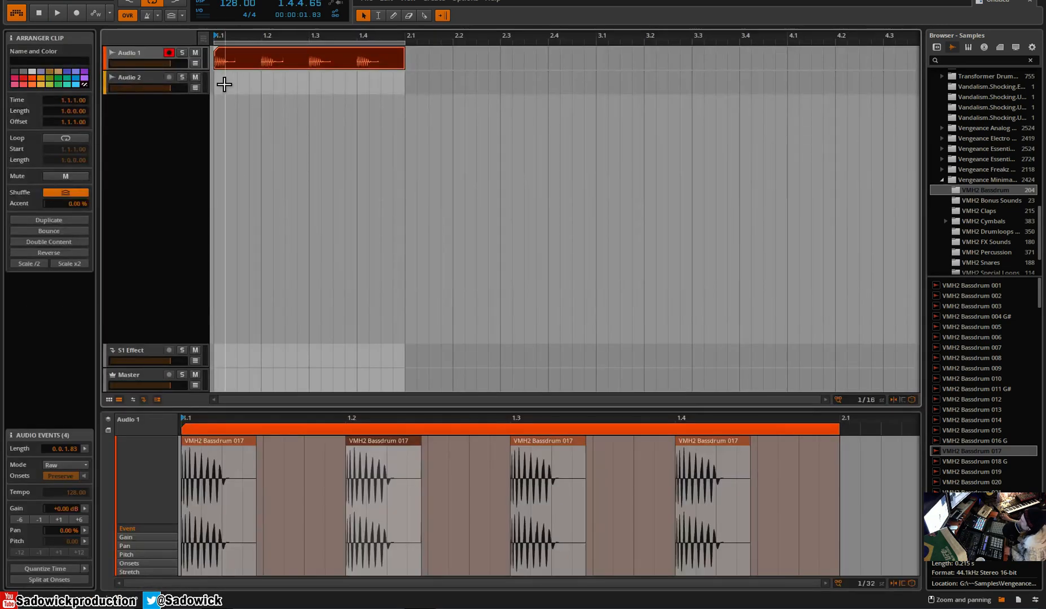
Step: Add an audio track directly below Audio 1 and create an empty one-bar clip on it
left_click(138, 110)
right_click(139, 109)
left_click(161, 131)
left_click_drag(131, 106, 133, 80)
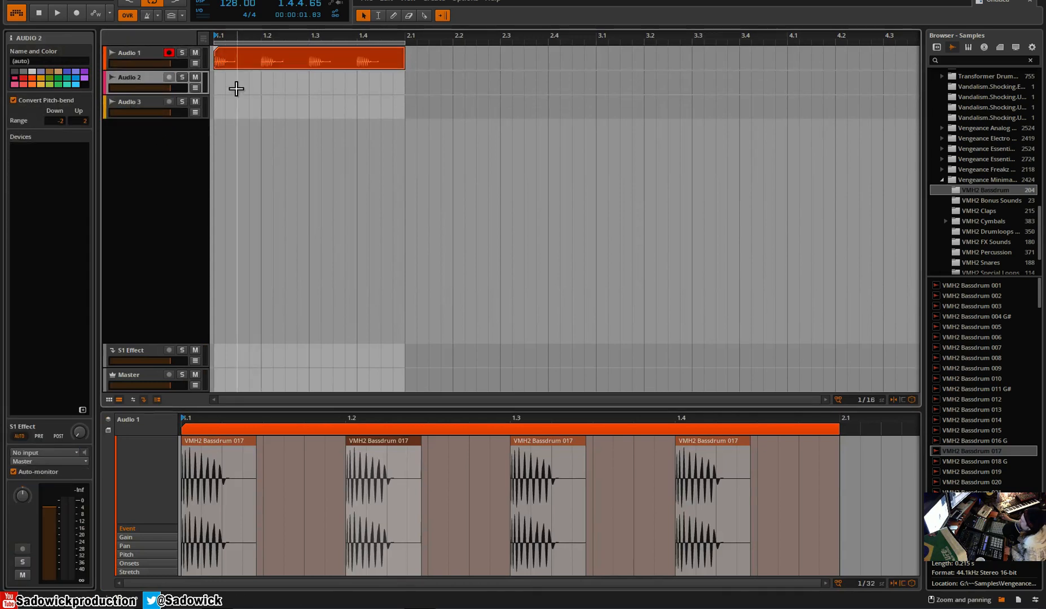
double_click(220, 84)
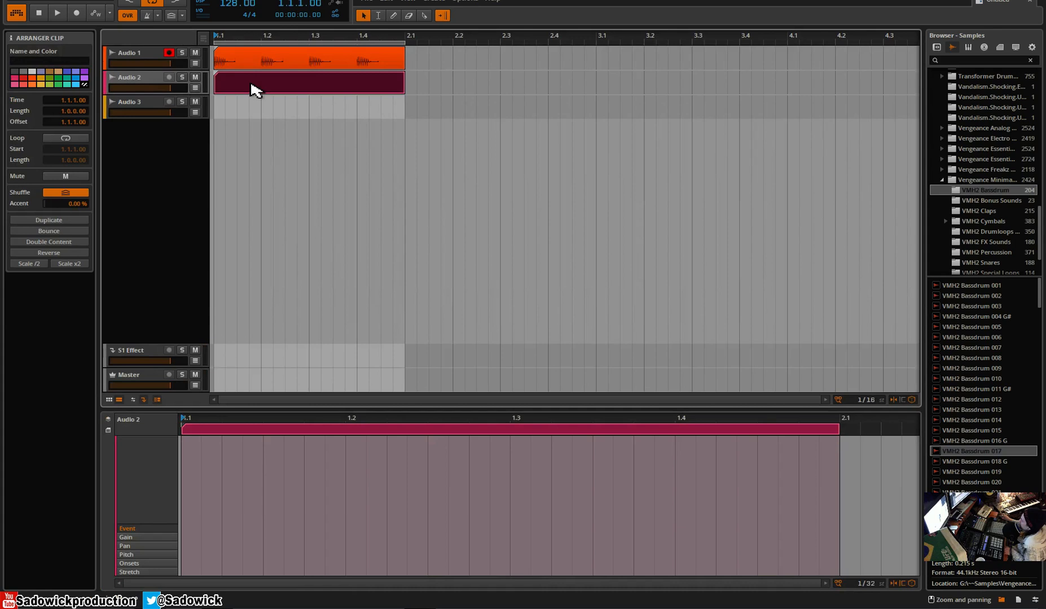
Step: Audition the samples in the VMH2 Claps folder from Claps 007 to Claps 014
left_click(984, 213)
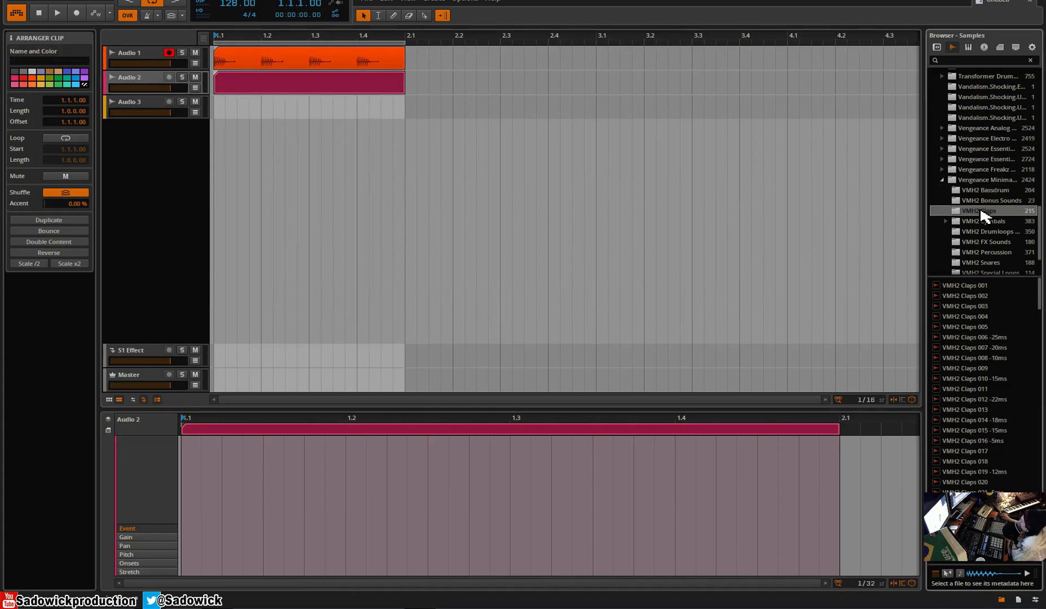
left_click(958, 350)
left_click(965, 359)
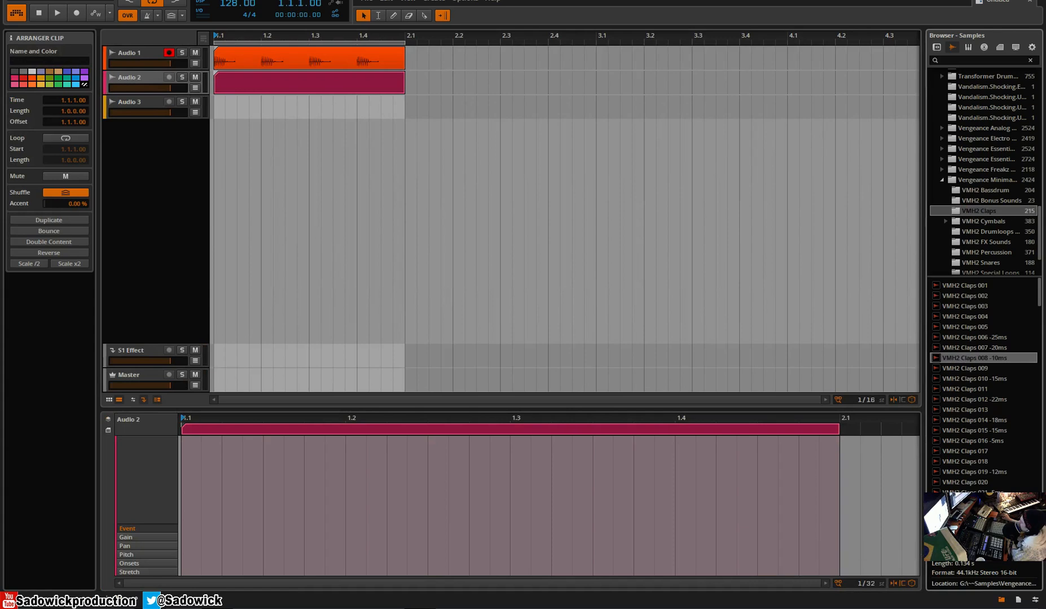
left_click(1034, 372)
left_click(1028, 381)
left_click(997, 389)
left_click(1023, 399)
left_click(996, 411)
left_click(996, 420)
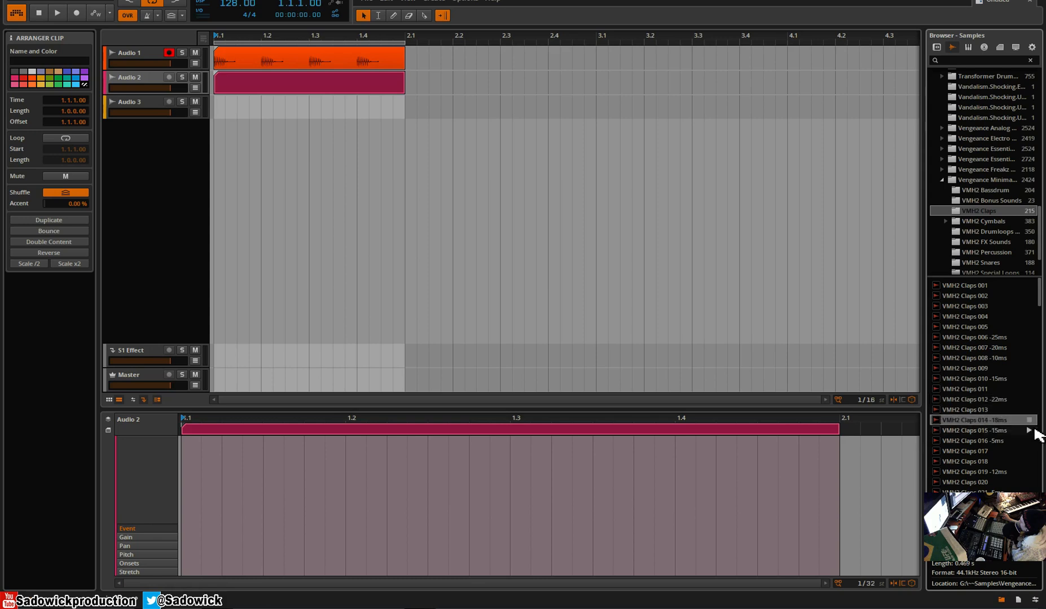
Step: Insert VMH2 Claps 014 -18ms at beat 1.2 of the Audio 2 clip, nudge its start to 1.1.4.75 and listen
left_click_drag(996, 428, 365, 491)
left_click_drag(262, 35, 408, 154)
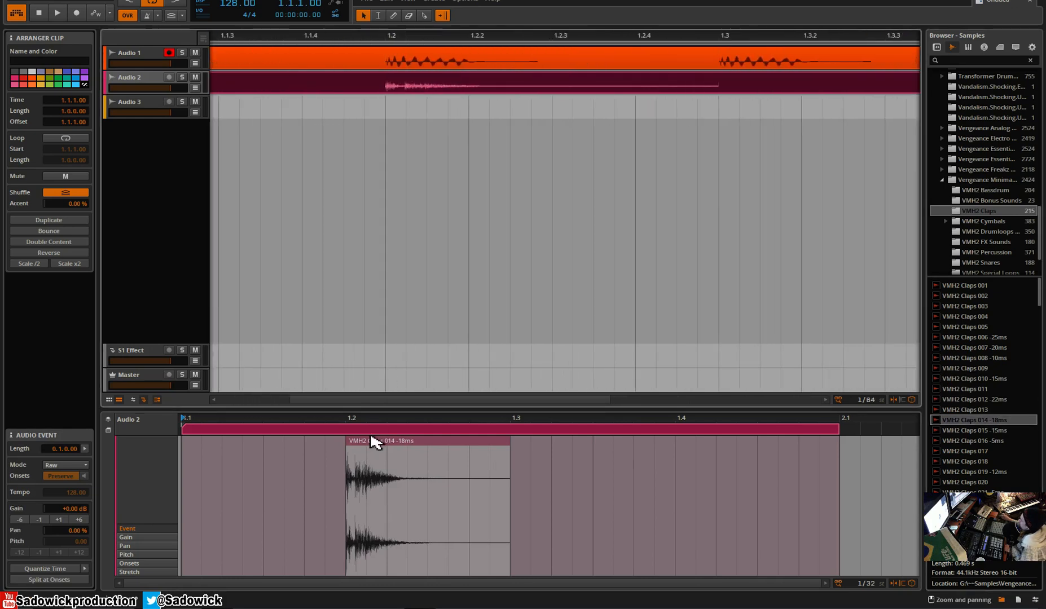
left_click_drag(355, 419, 382, 447)
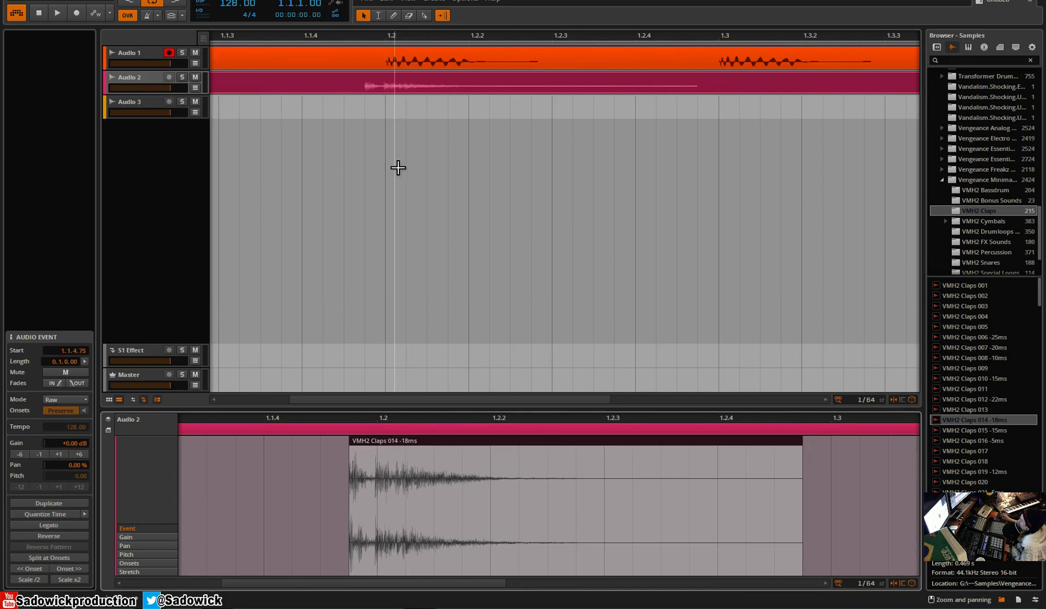
key("space")
key("space")
Step: Extend the Audio 2 clap clip without looping to beat 3.2 and shorten it back to one bar
left_click_drag(427, 40, 601, 20)
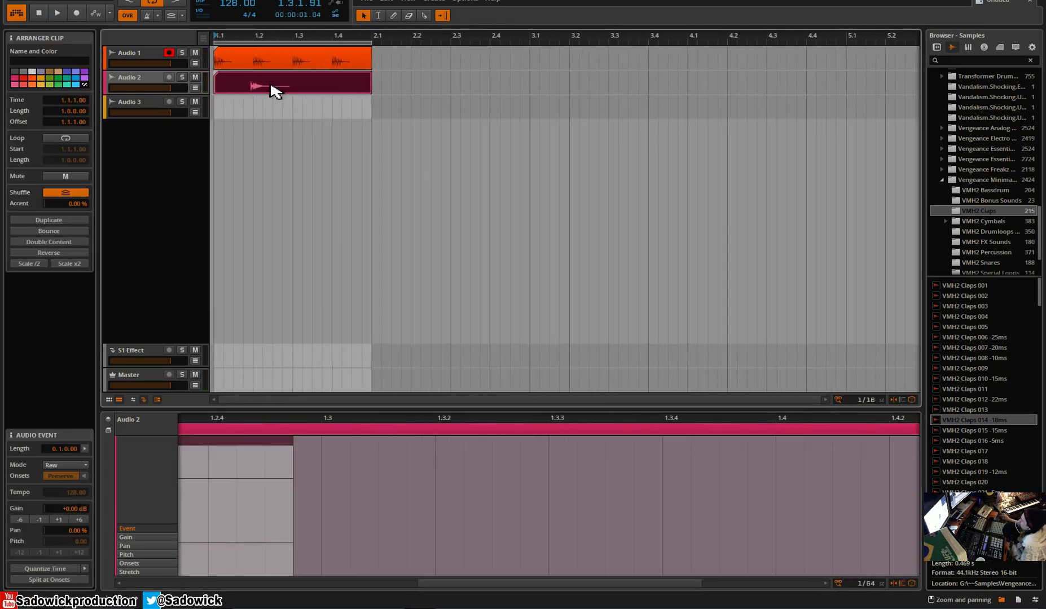
left_click(271, 86)
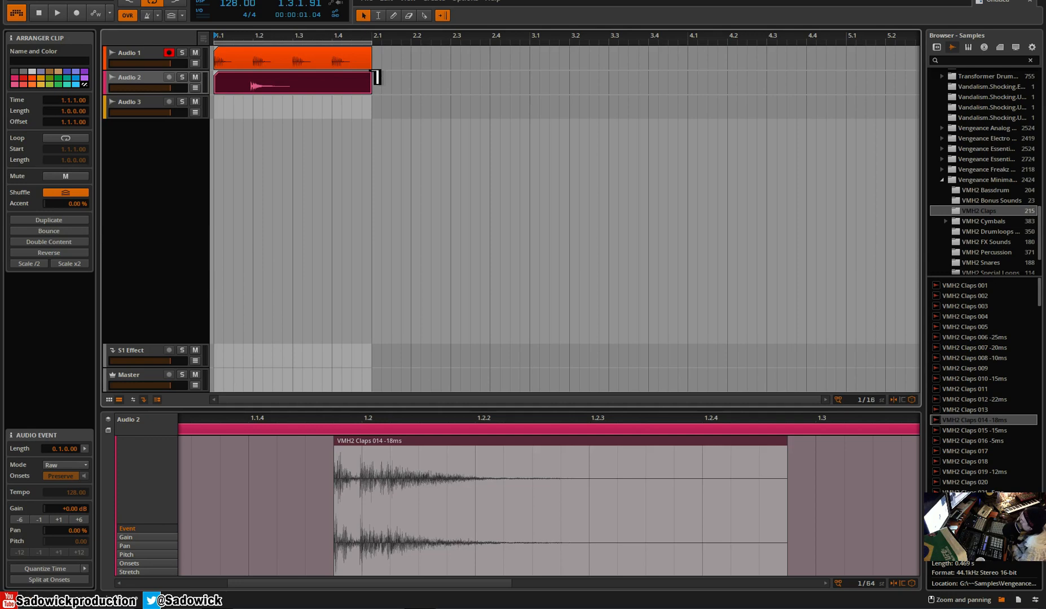
left_click_drag(376, 77, 569, 85)
left_click_drag(550, 419, 604, 418)
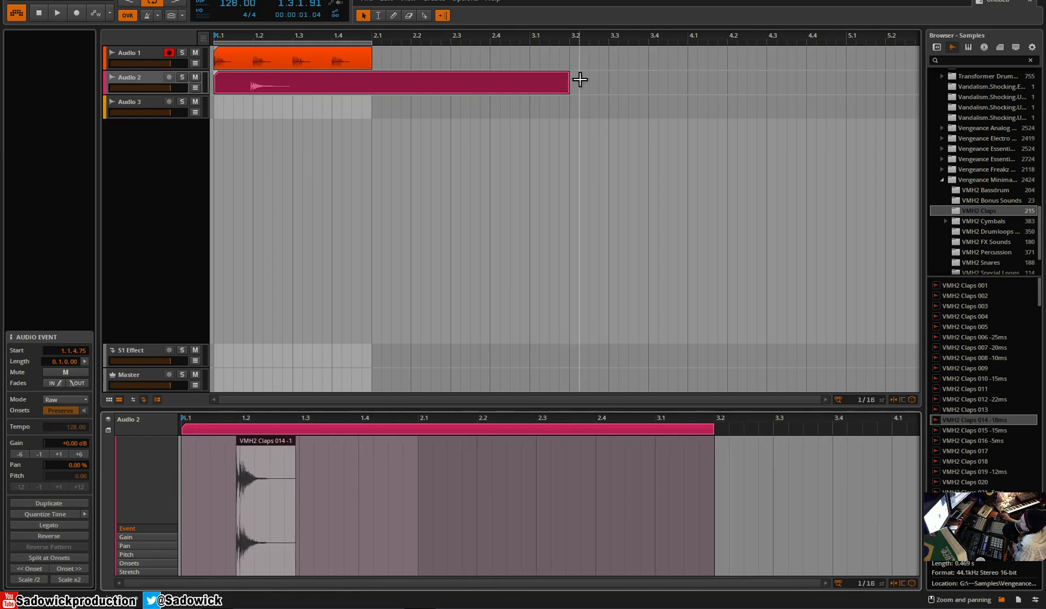
left_click_drag(574, 77, 376, 77)
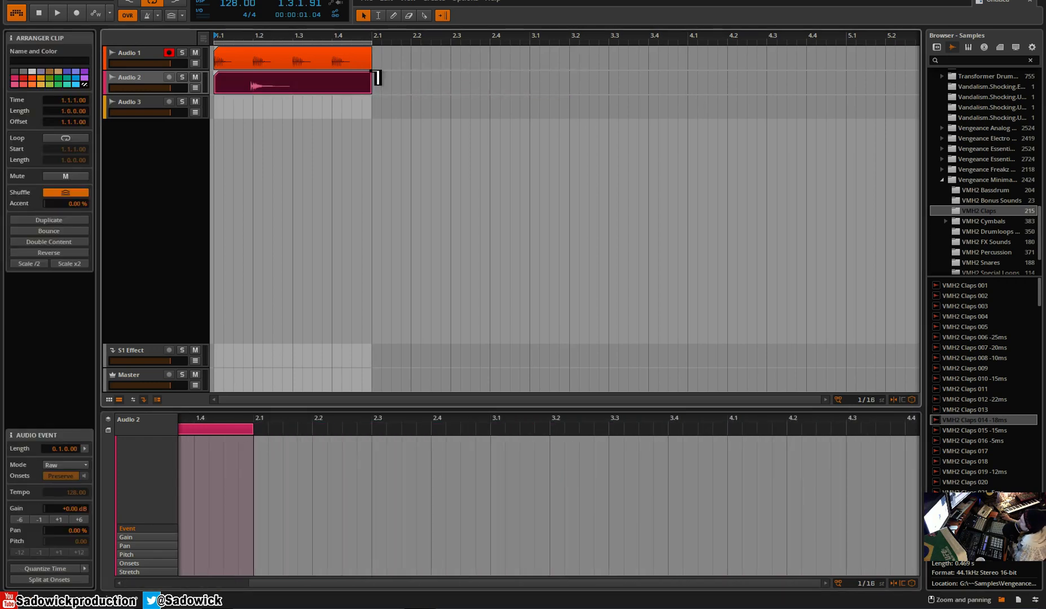
mouse_move(376, 77)
left_mouse_down()
mouse_move(490, 94)
mouse_move(378, 90)
left_mouse_up()
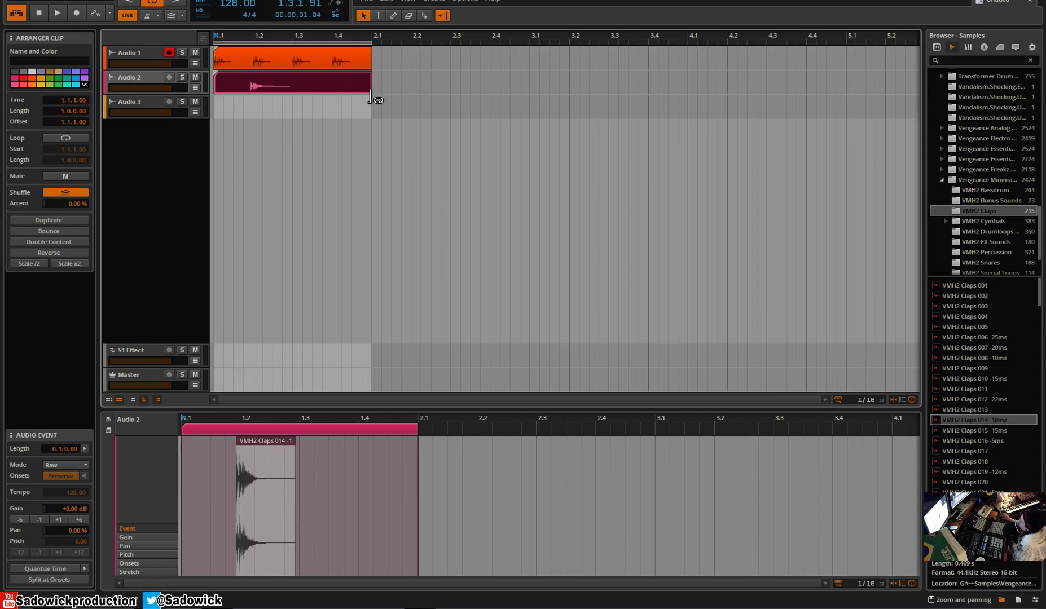
Step: Shorten the clap clip to two beats, loop it out to fill one bar, and play the arrangement
left_click_drag(374, 82, 300, 84)
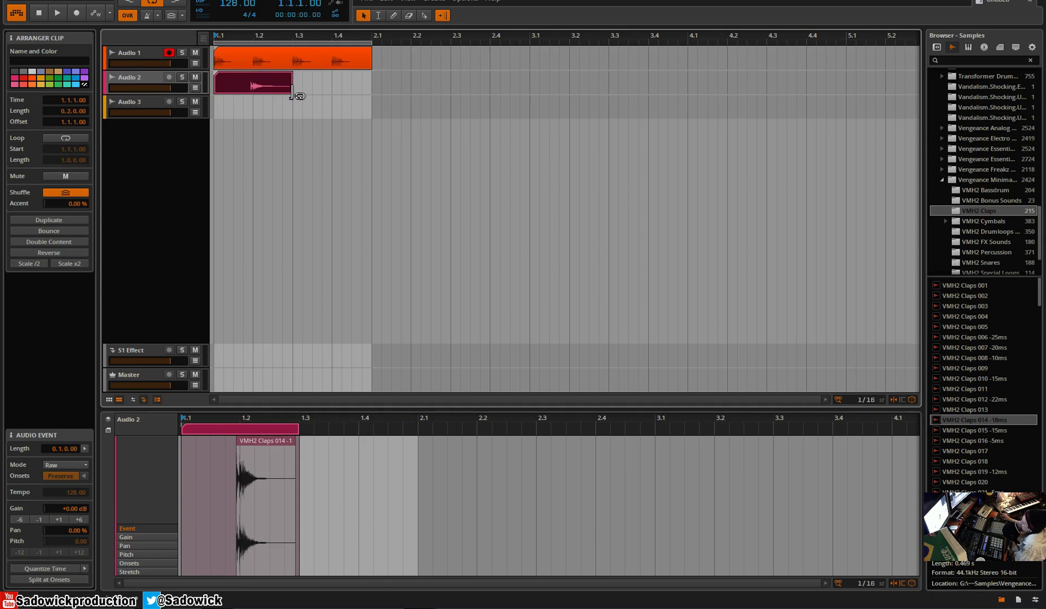
left_click_drag(292, 94, 369, 99)
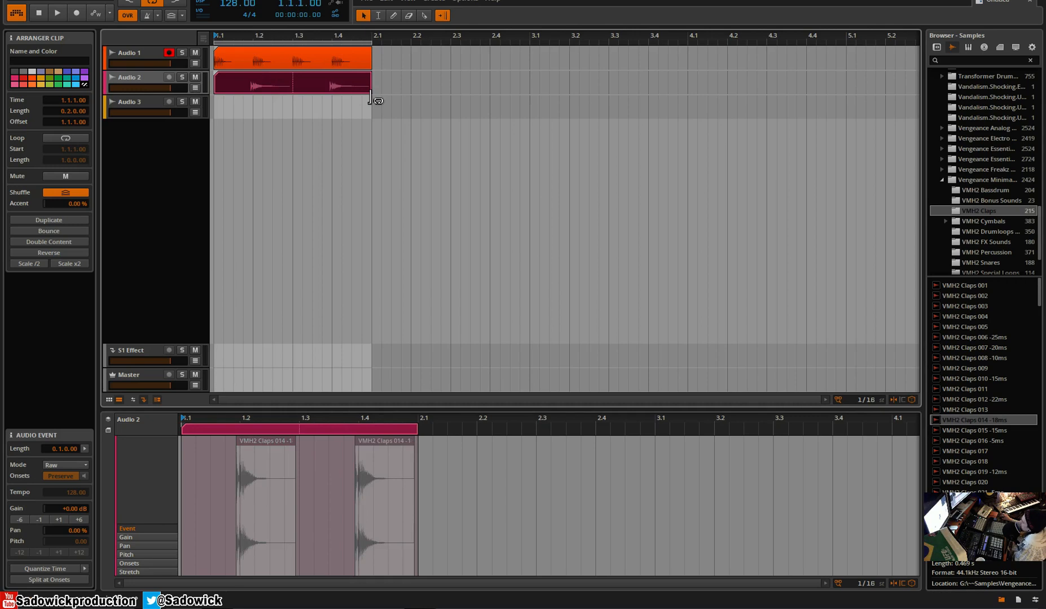
left_click_drag(371, 99, 371, 97)
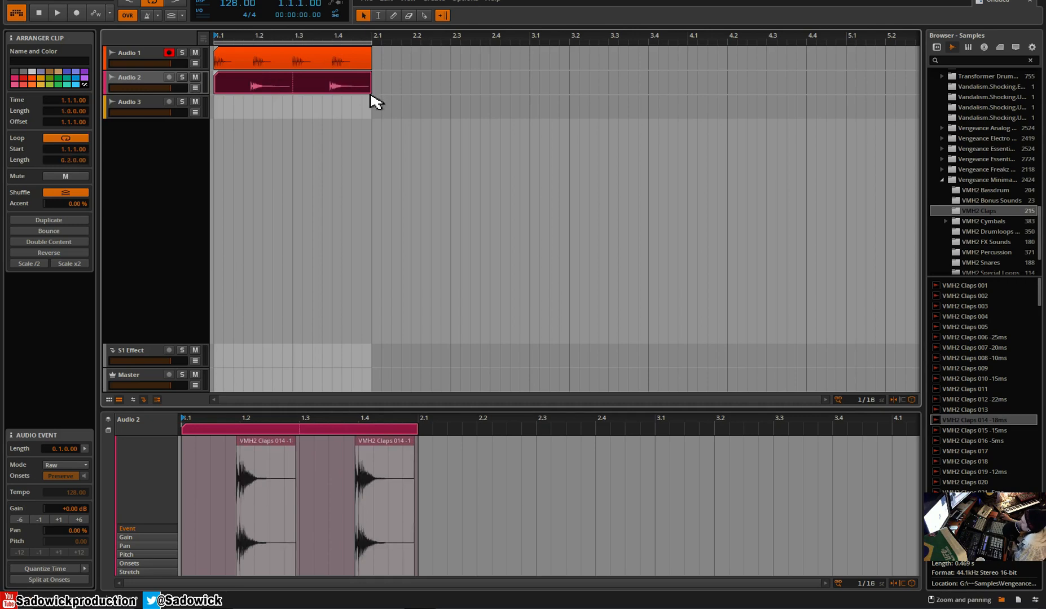
key("space")
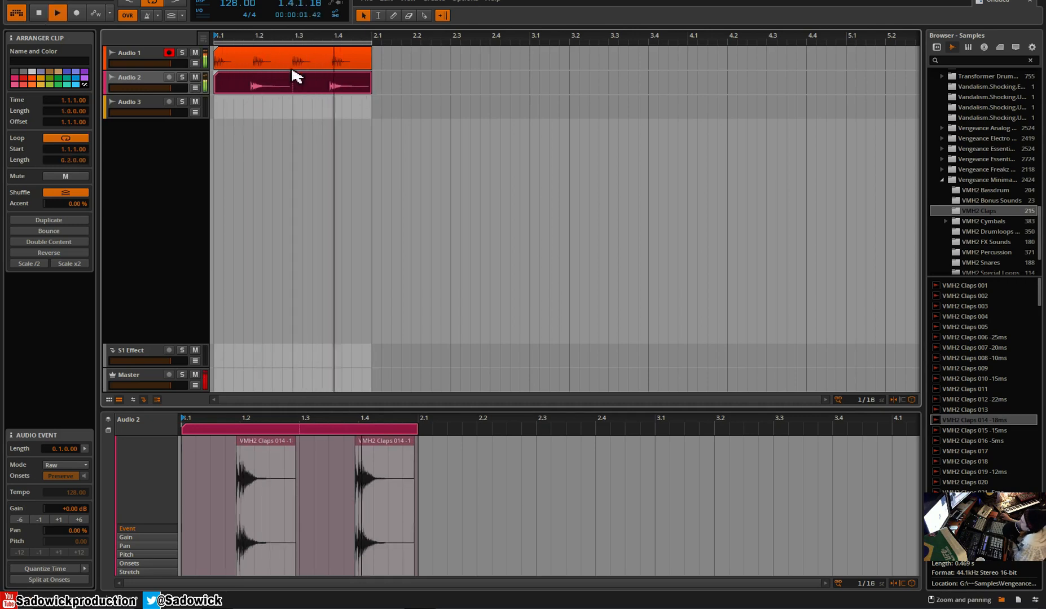
Step: Raise the Audio 2 track volume slightly and stop playback
left_click_drag(170, 89, 172, 88)
key("space")
key("Tab")
key("Tab")
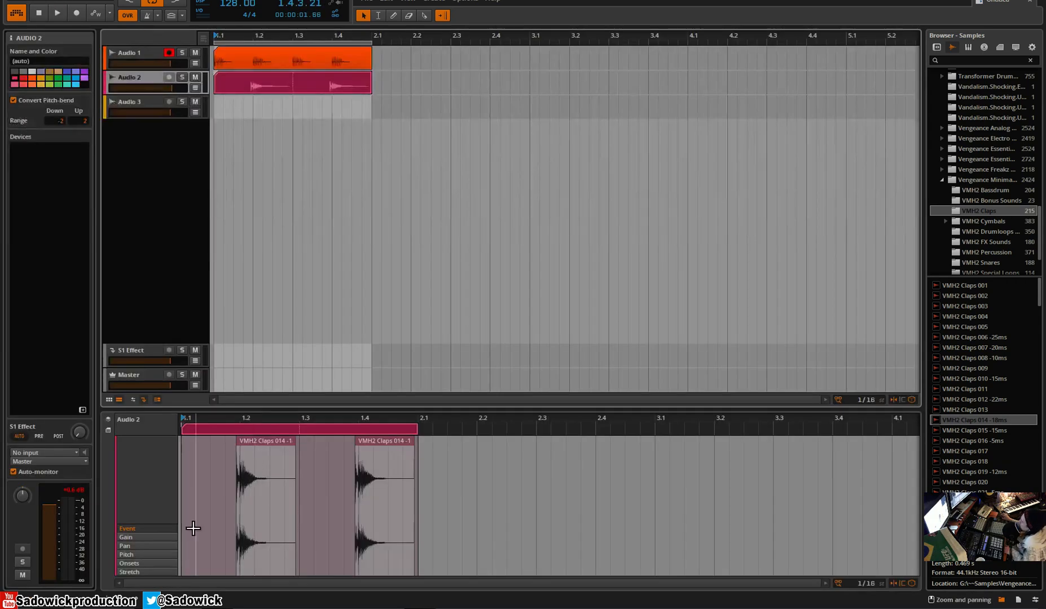
Step: Show the clap clip with a taller automation lane and the track's devices, and insert a Reverb on Audio 2
left_click(89, 604)
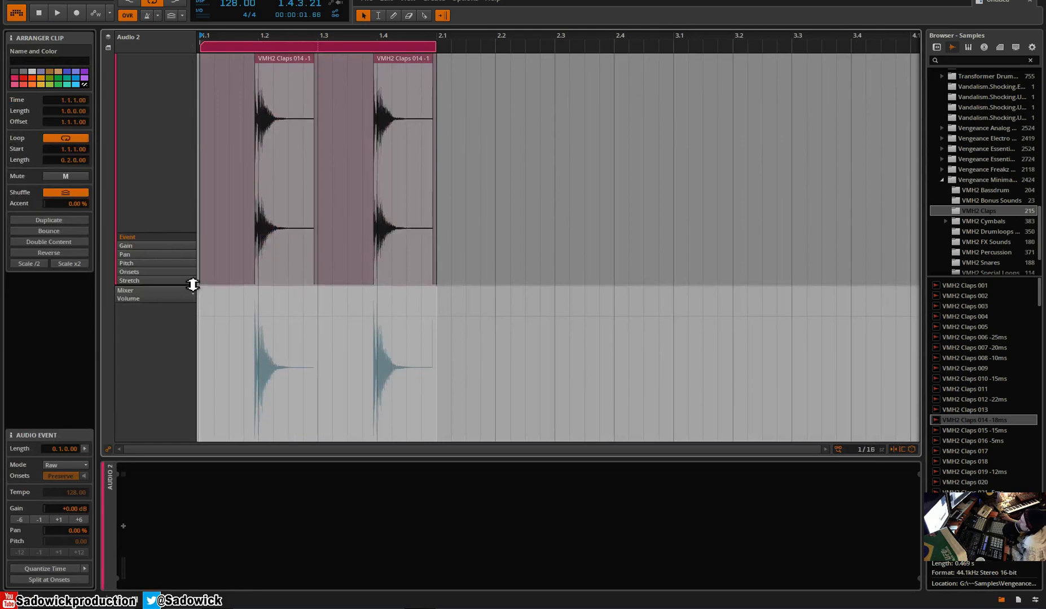
left_click_drag(193, 288, 192, 219)
left_click(123, 529)
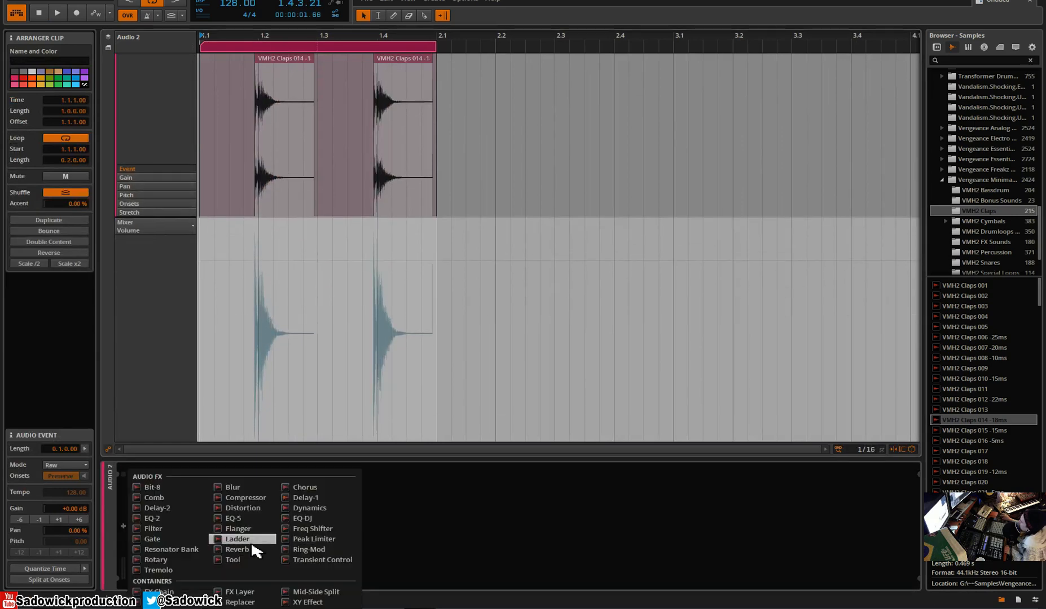
double_click(234, 540)
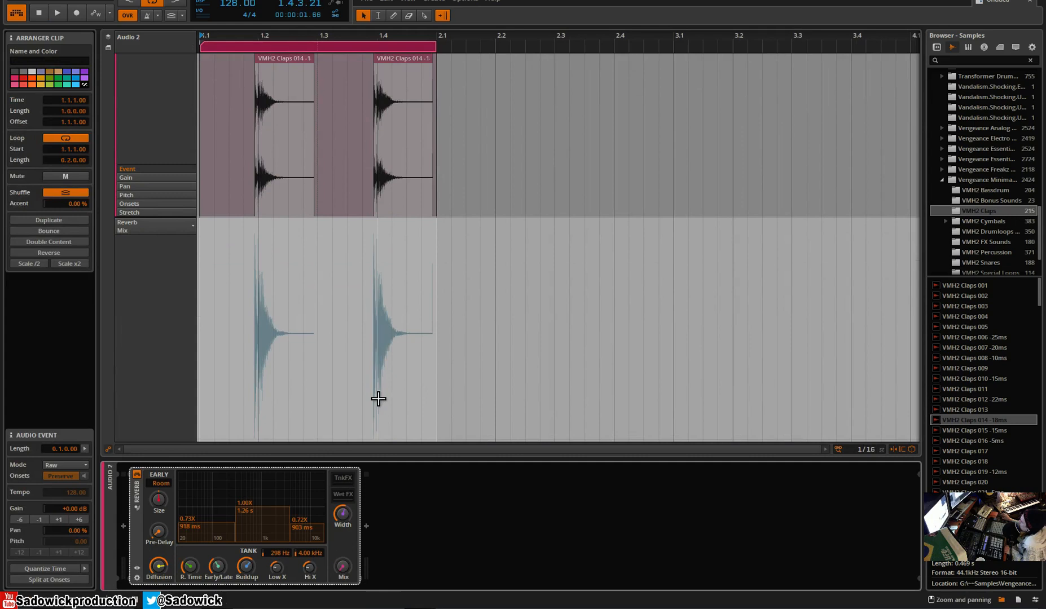
Step: Cycle through the editing tools: object selection, time selection, pen, eraser and knife
left_click(378, 16)
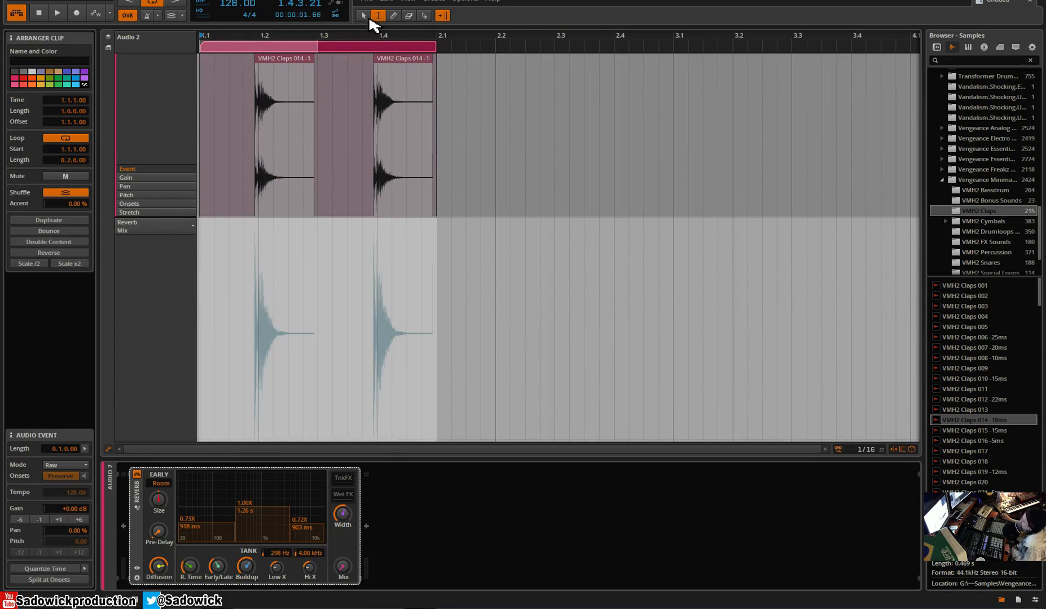
key("1")
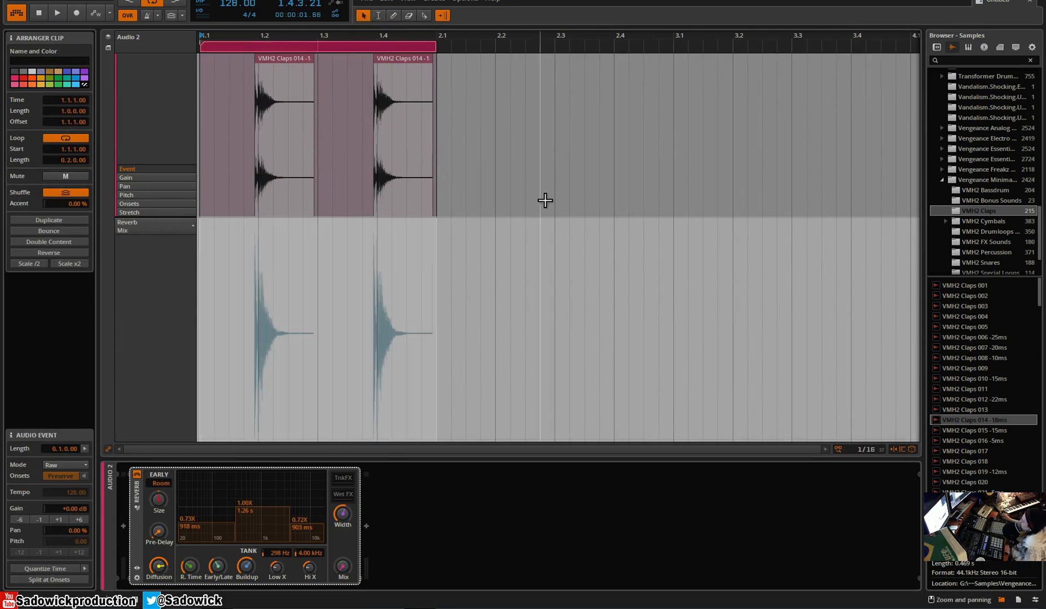
key("2")
key("3")
key("4")
key("5")
key("1")
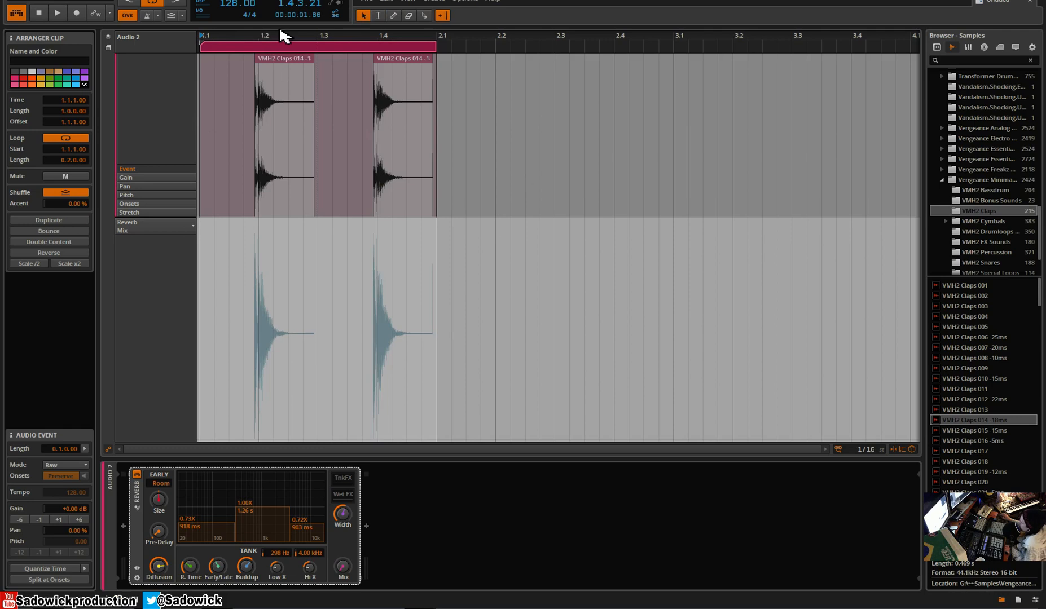
Step: Select the clap clip's full bar from 1.1 to 2.1 with the Time Selection tool
key("2")
left_click_drag(214, 75, 441, 101)
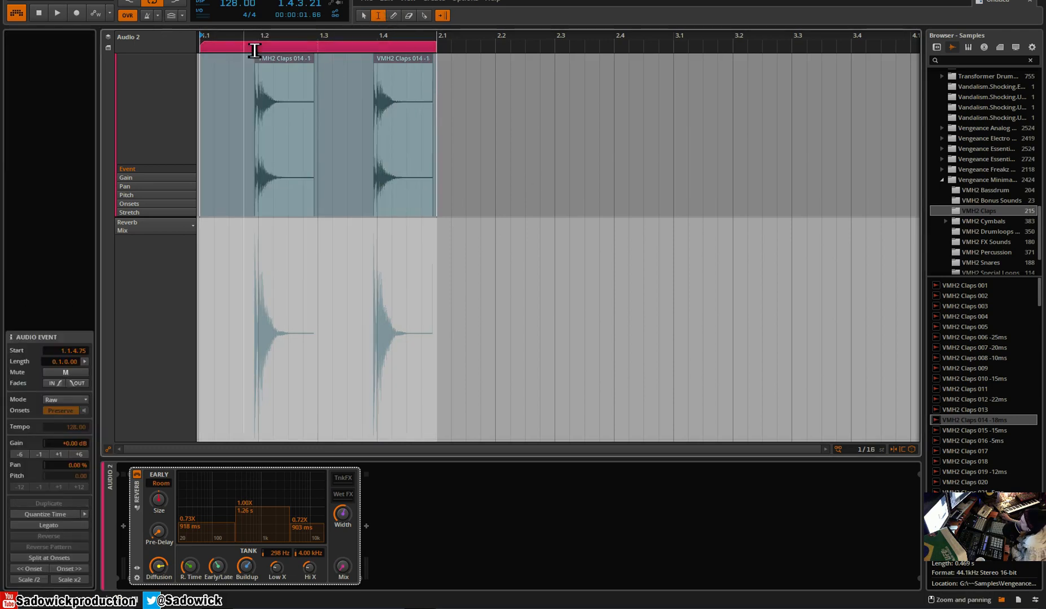
mouse_move(283, 62)
left_mouse_down()
mouse_move(349, 62)
mouse_move(273, 60)
mouse_move(288, 67)
left_mouse_up()
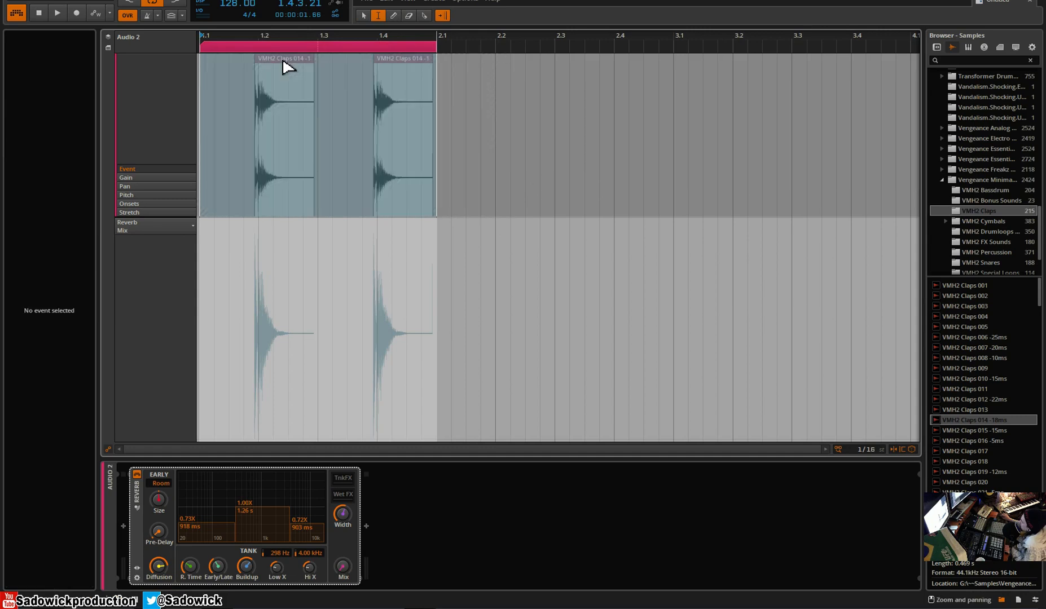
Step: Draw Reverb Mix automation with the Pen tool at about 41% over the second clap, ending at bar 2.1
left_click(393, 16)
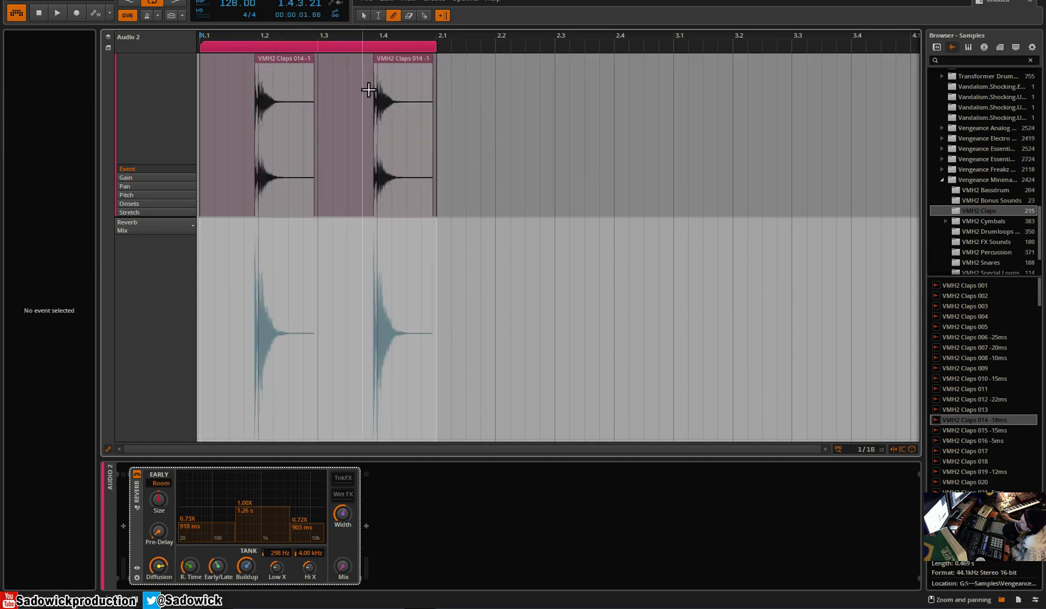
left_click(342, 567)
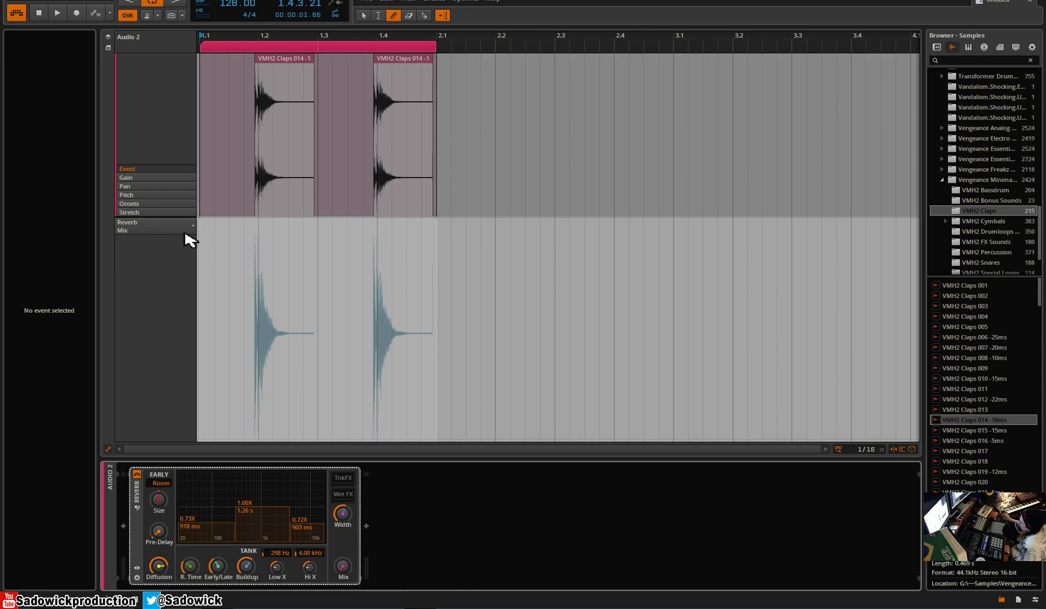
left_click_drag(376, 349, 451, 346)
key("space")
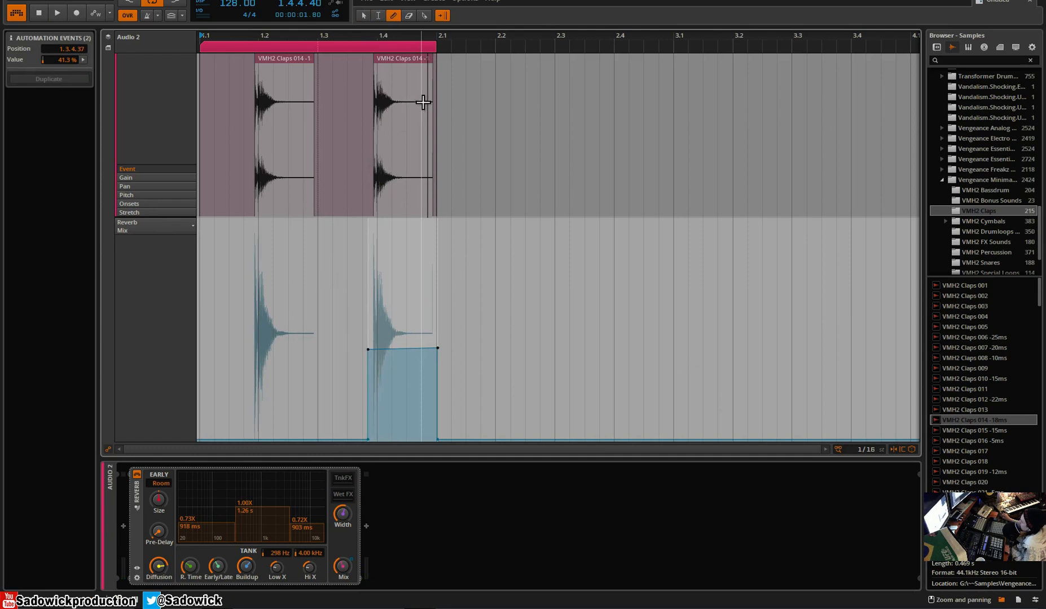
Step: Move the first base point of the Reverb Mix automation to 1.3.2 and delete both raised points
key("1")
left_click_drag(369, 440, 332, 439)
left_click_drag(370, 351, 363, 396)
double_click(362, 396)
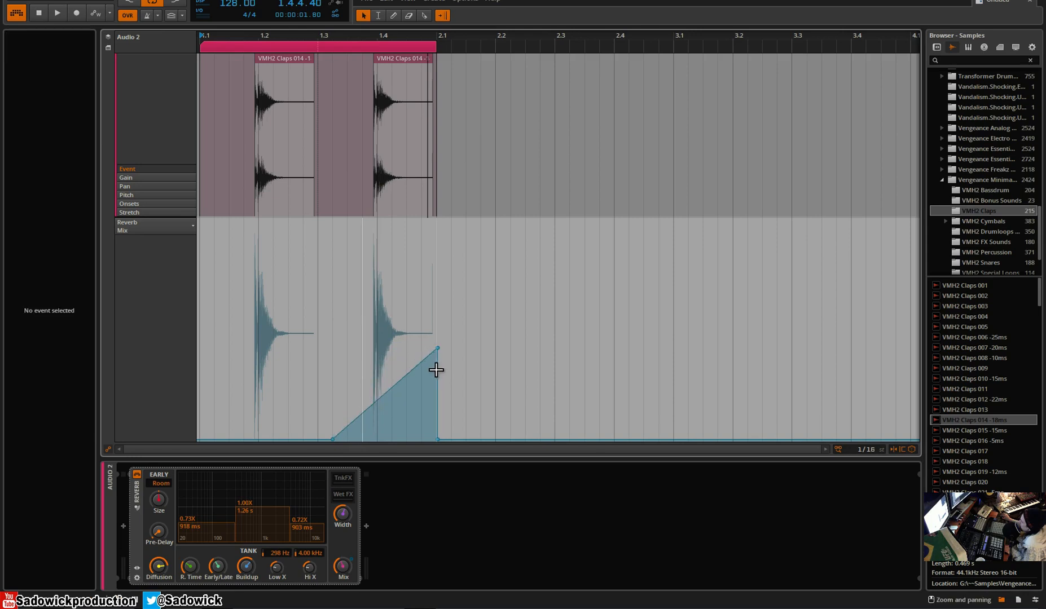
double_click(438, 349)
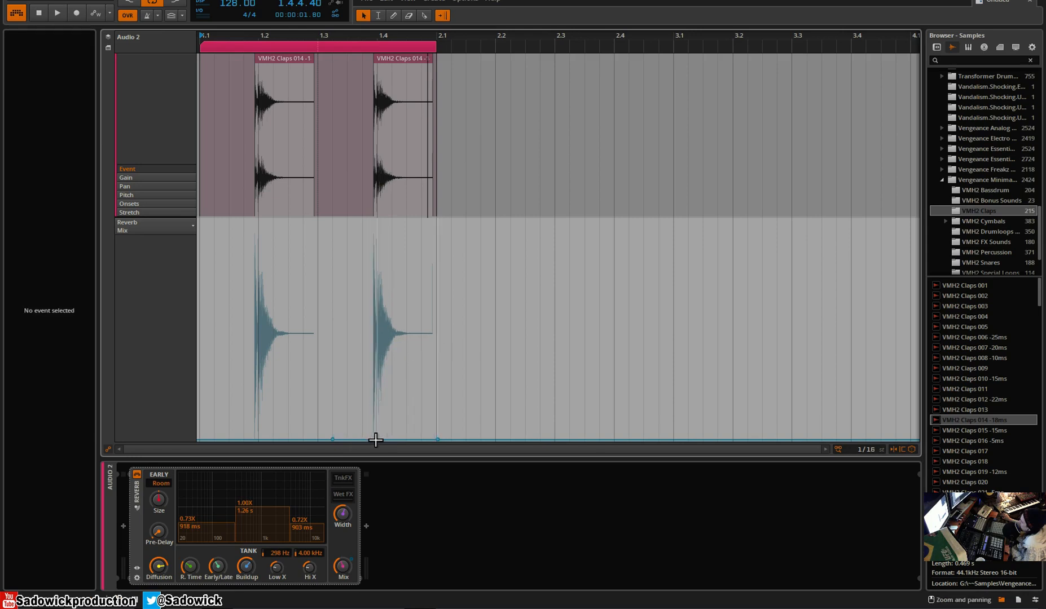
Step: Try a 27.4% Reverb Mix point at 1.4.1, and remove it along with the end point near 2.1
left_click_drag(377, 439, 378, 379)
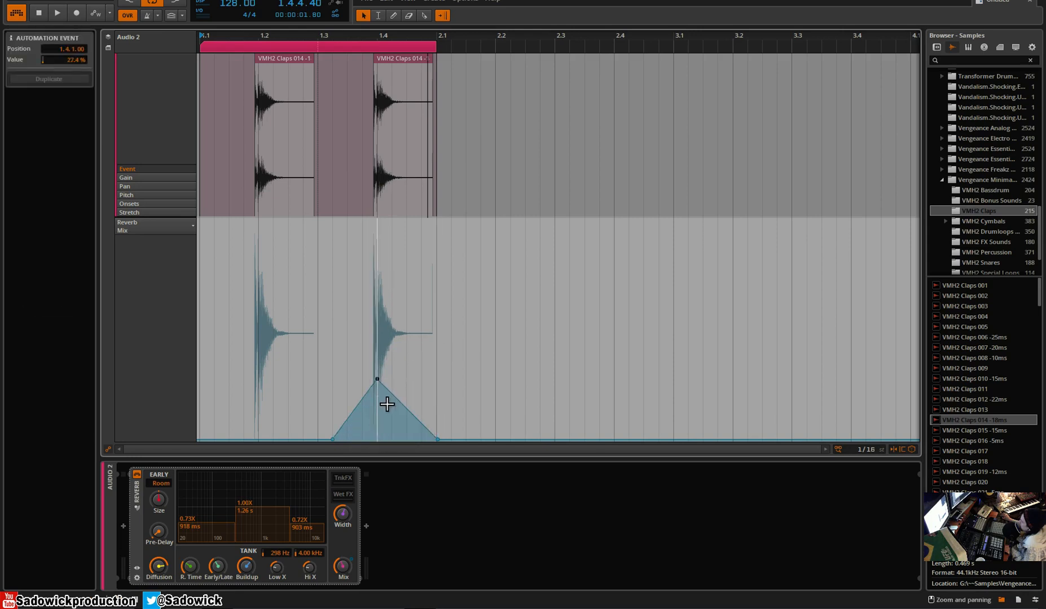
double_click(377, 383)
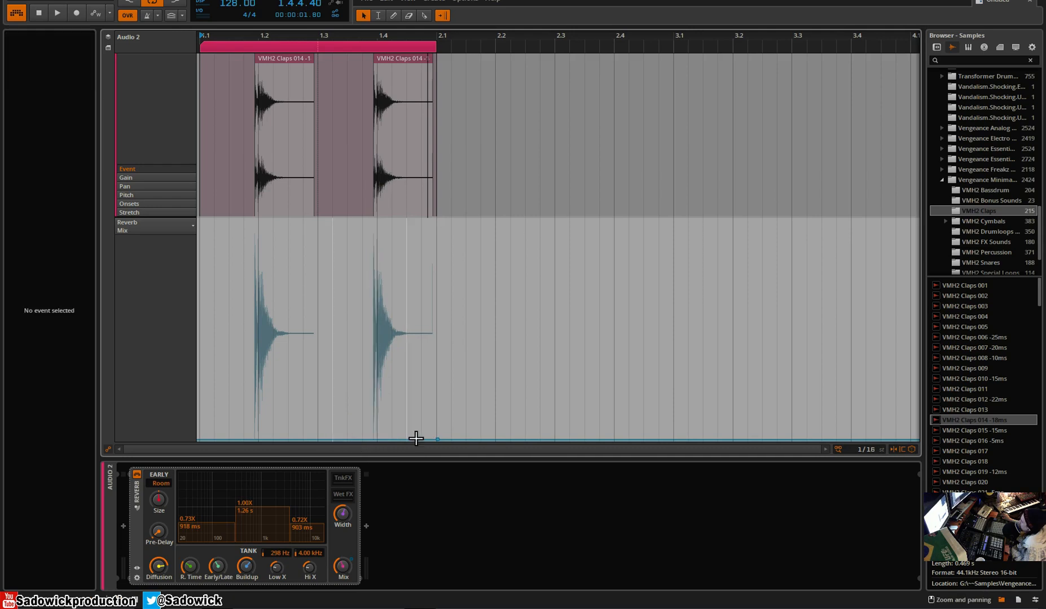
double_click(438, 440)
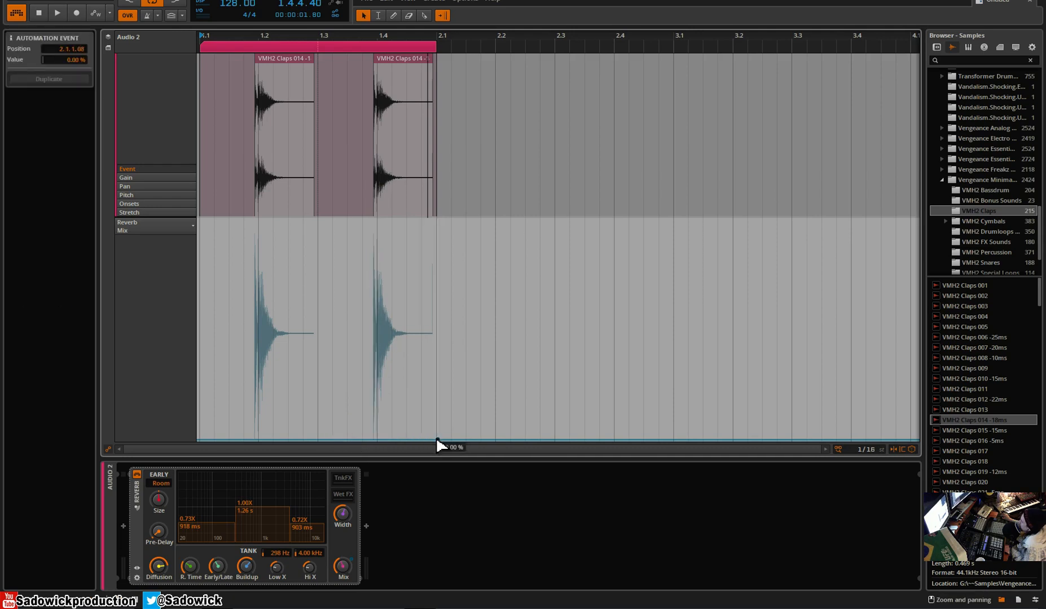
Step: Shape a Reverb Mix ramp from 1.3.2 through 15.3% at 1.3.3 to about 41% at 1.4.1, listening to the result
left_click(333, 432)
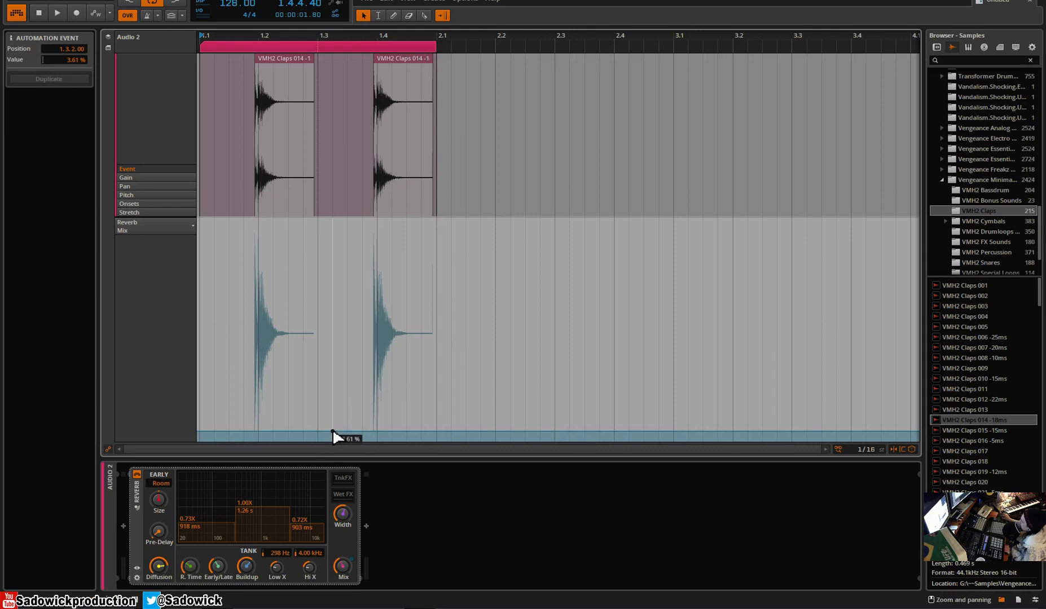
left_click_drag(375, 434, 358, 319)
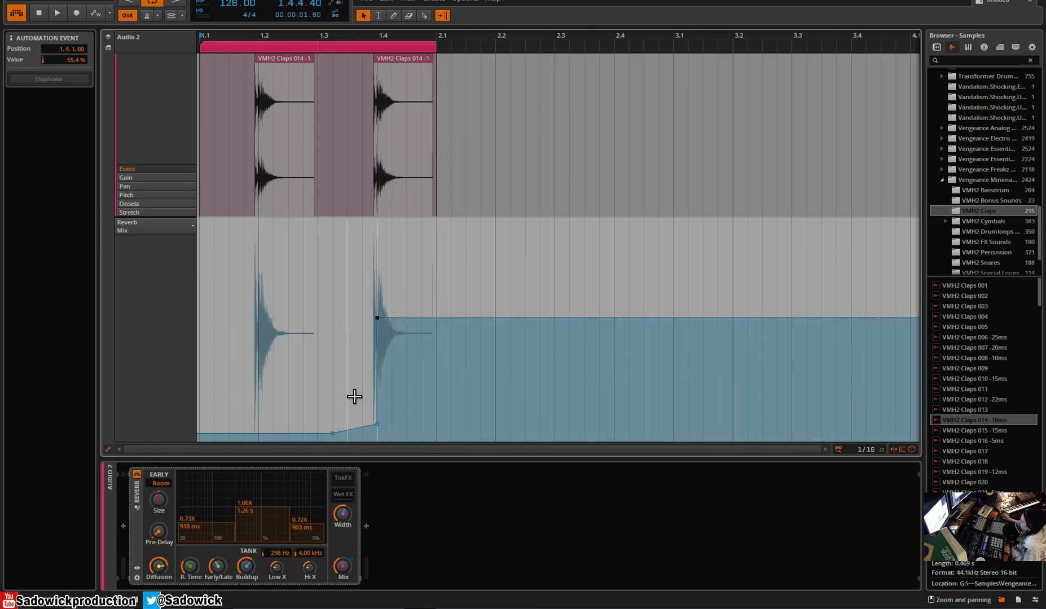
left_click_drag(377, 424, 347, 405)
key("space")
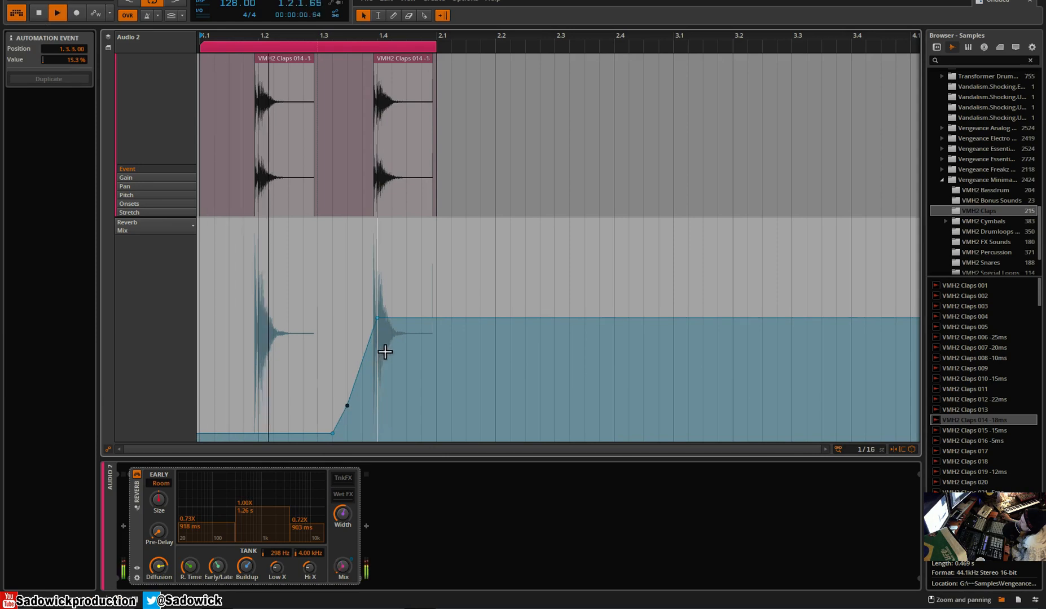
left_click_drag(369, 321, 416, 354)
key("space")
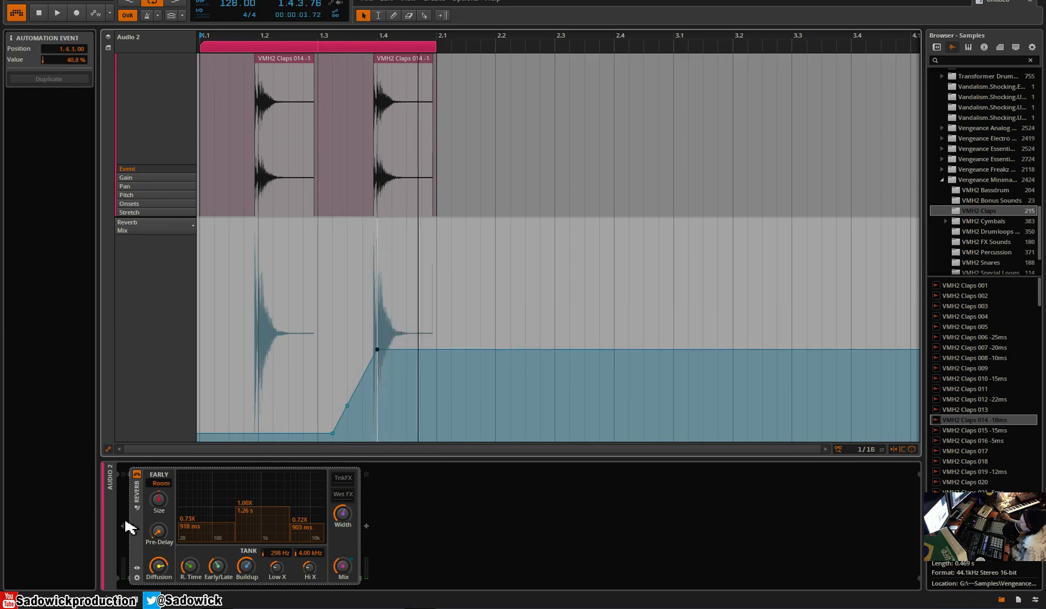
Step: Create an instrument track below Audio 3 in the arrangement and add an empty one-bar clip at its start
left_click(50, 606)
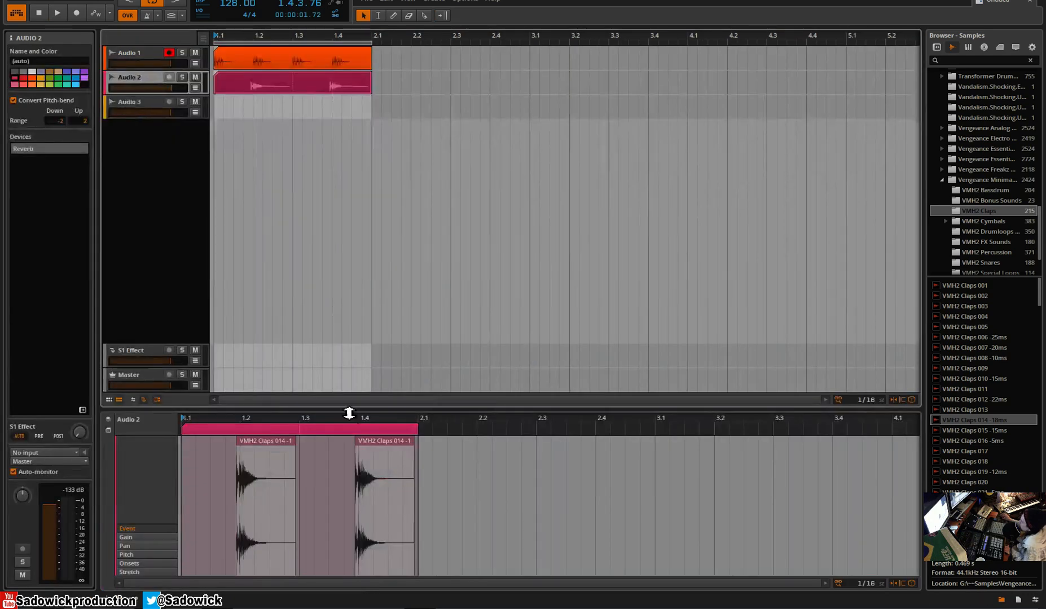
right_click(149, 154)
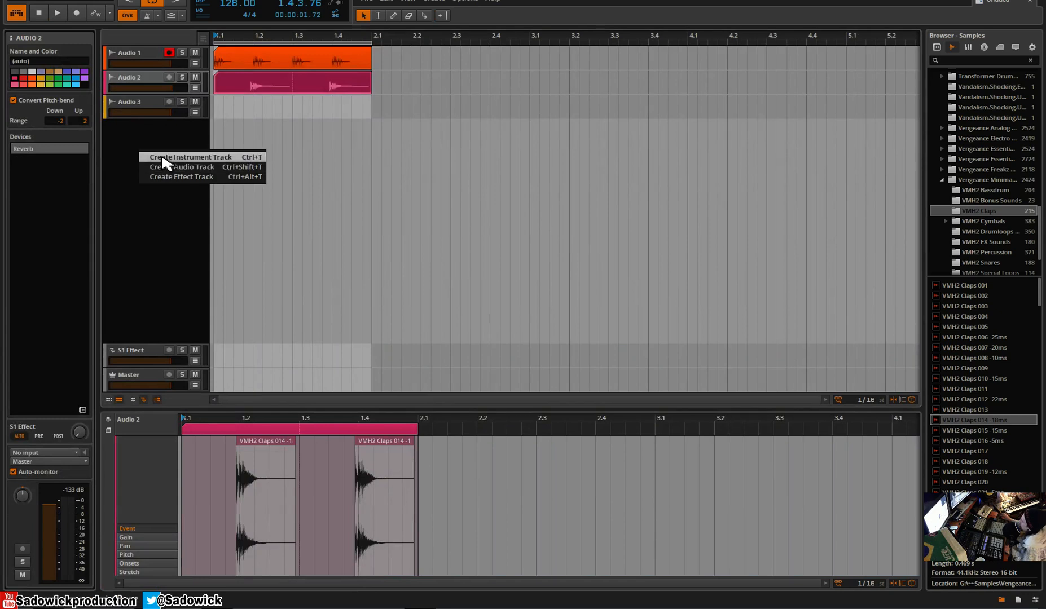
left_click(163, 158)
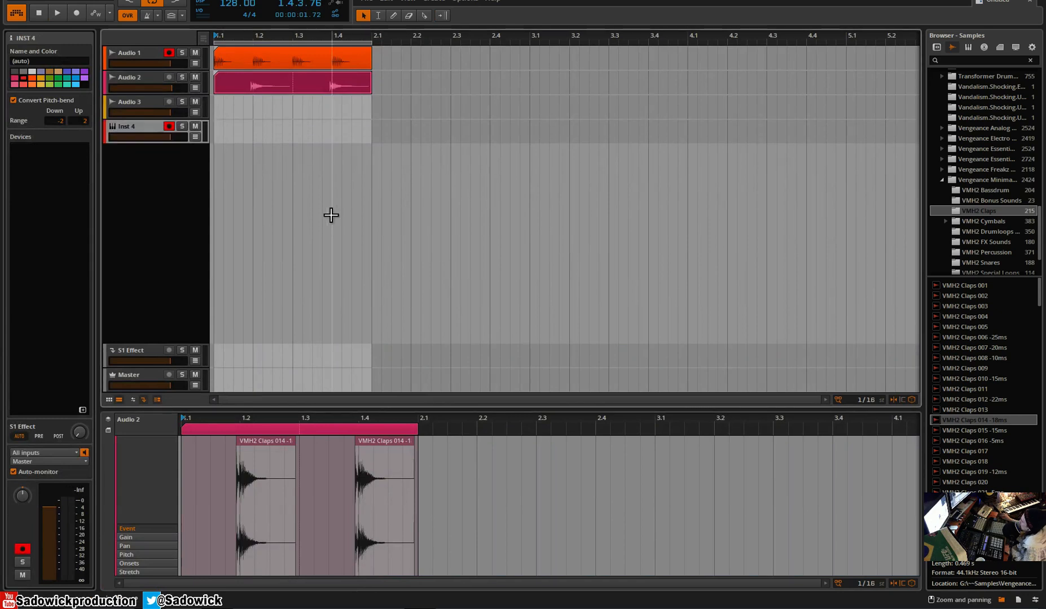
double_click(220, 130)
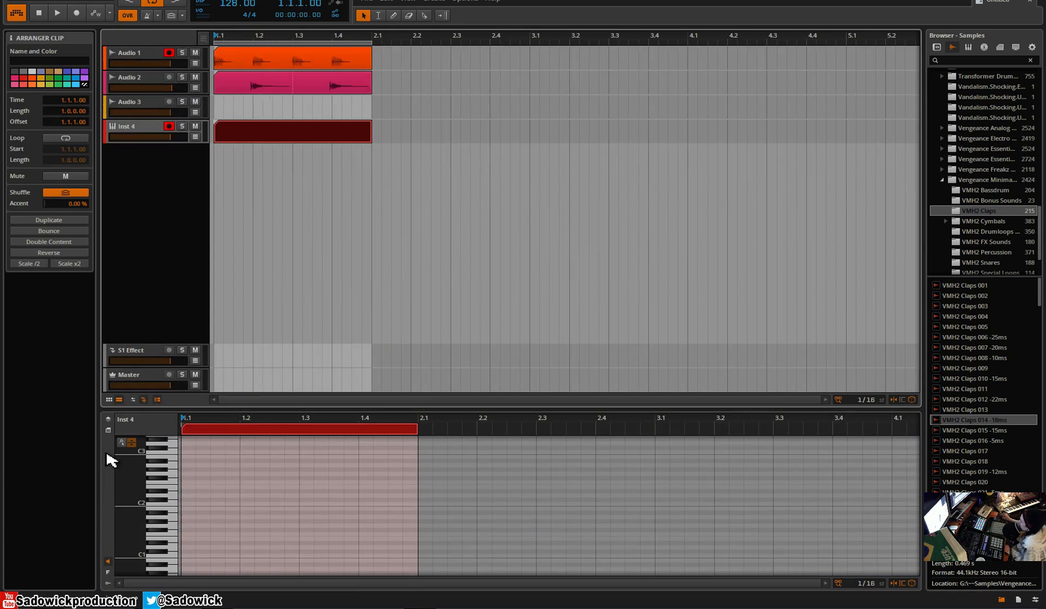
Step: Check the new clip's note editor, its automation lane and the track's device area
left_click(172, 507)
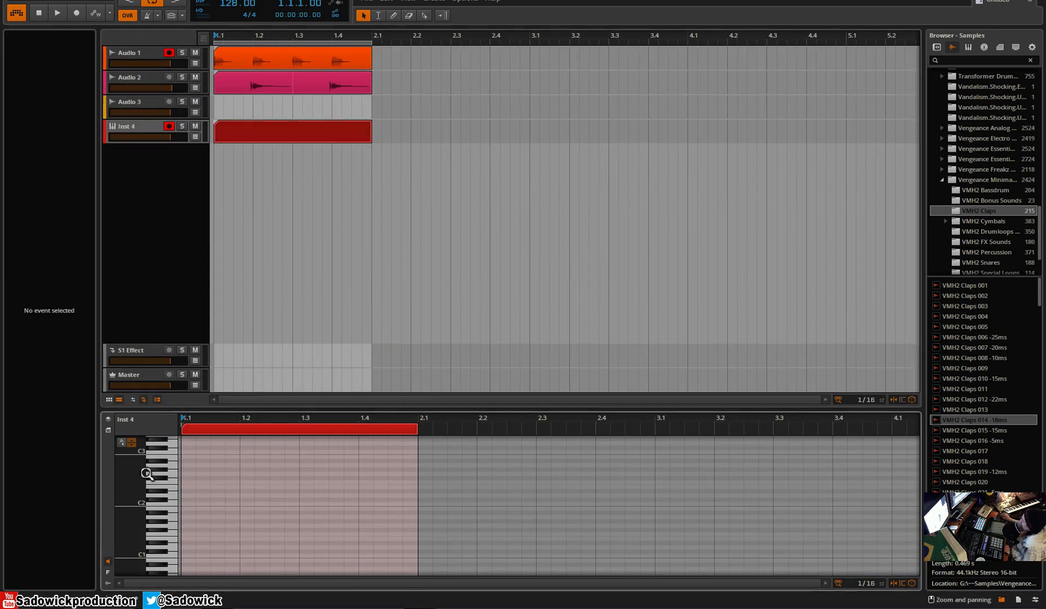
key("alt+3")
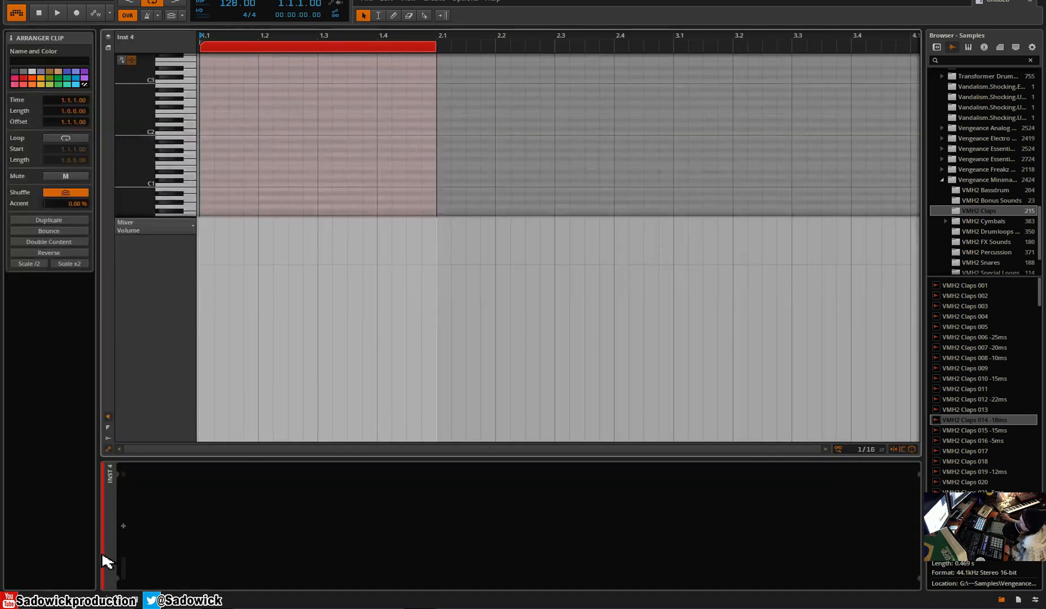
key("alt+1")
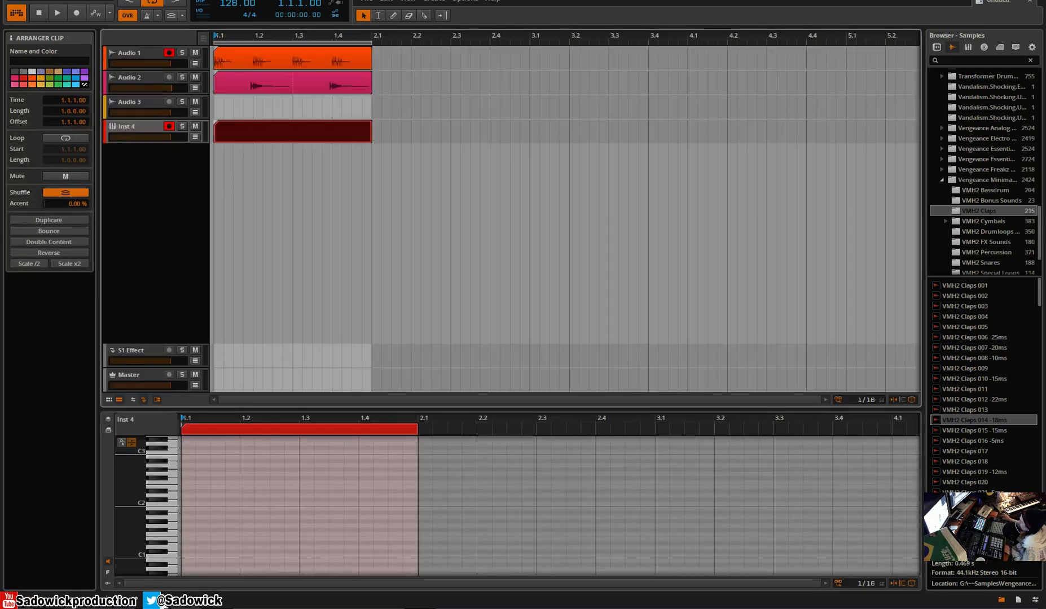
Step: Show the new instrument track's device chain and insert a Polysynth
key("d")
left_click(124, 527)
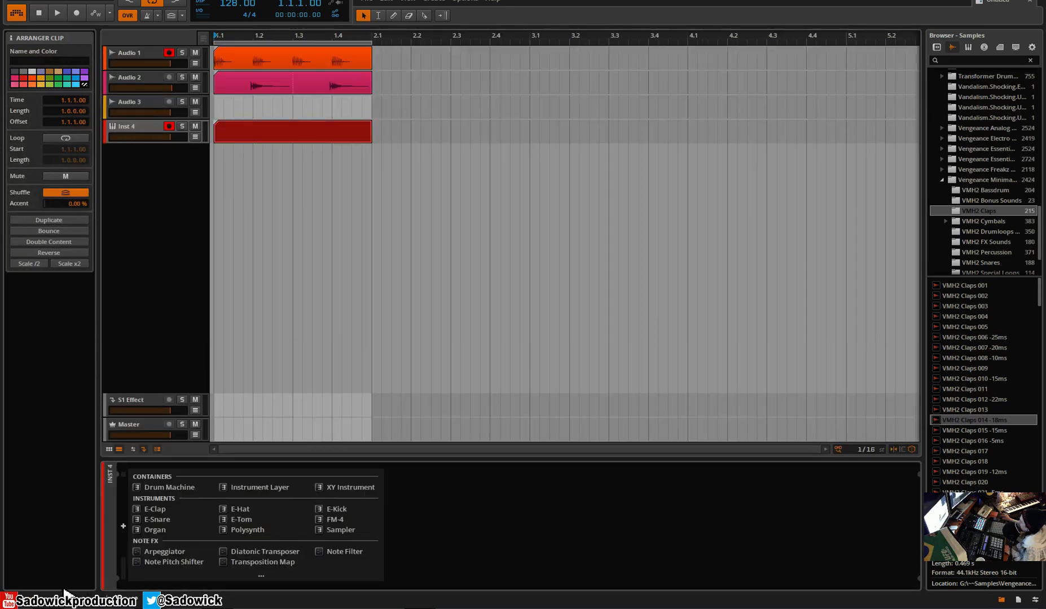
left_click(162, 605)
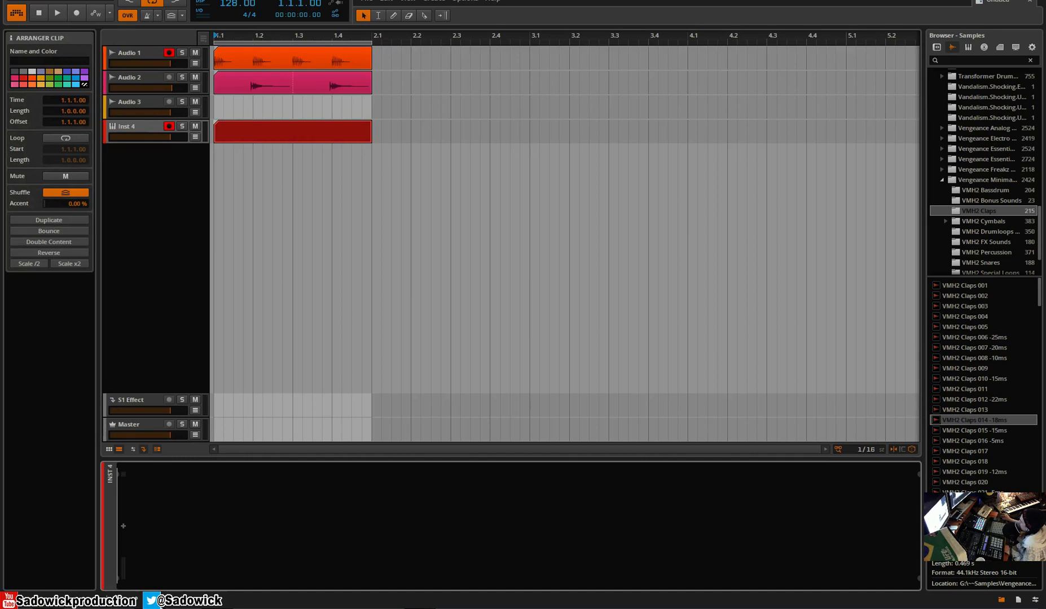
left_click(123, 526)
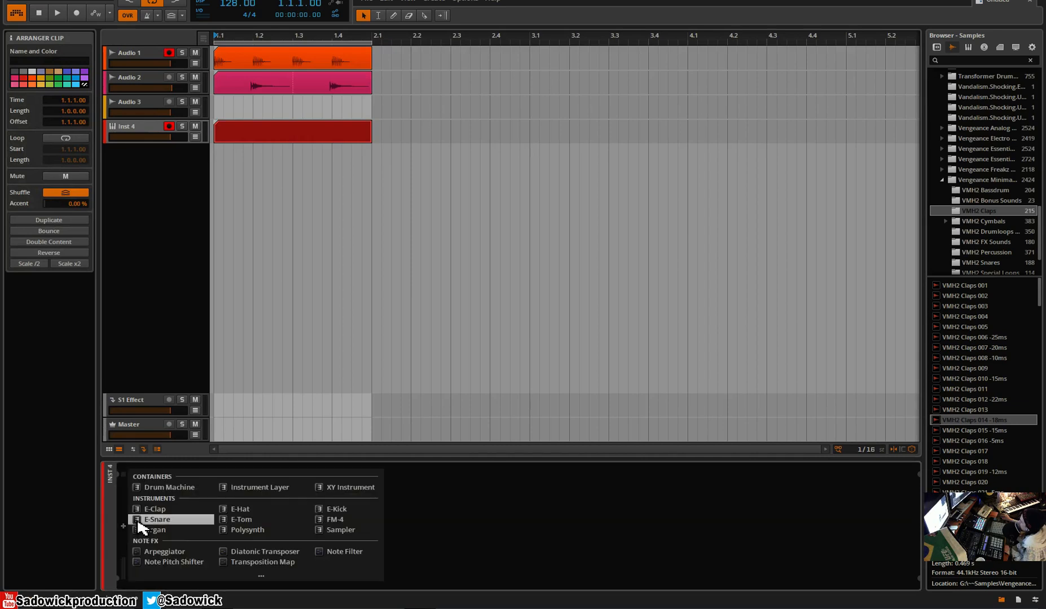
left_click(256, 530)
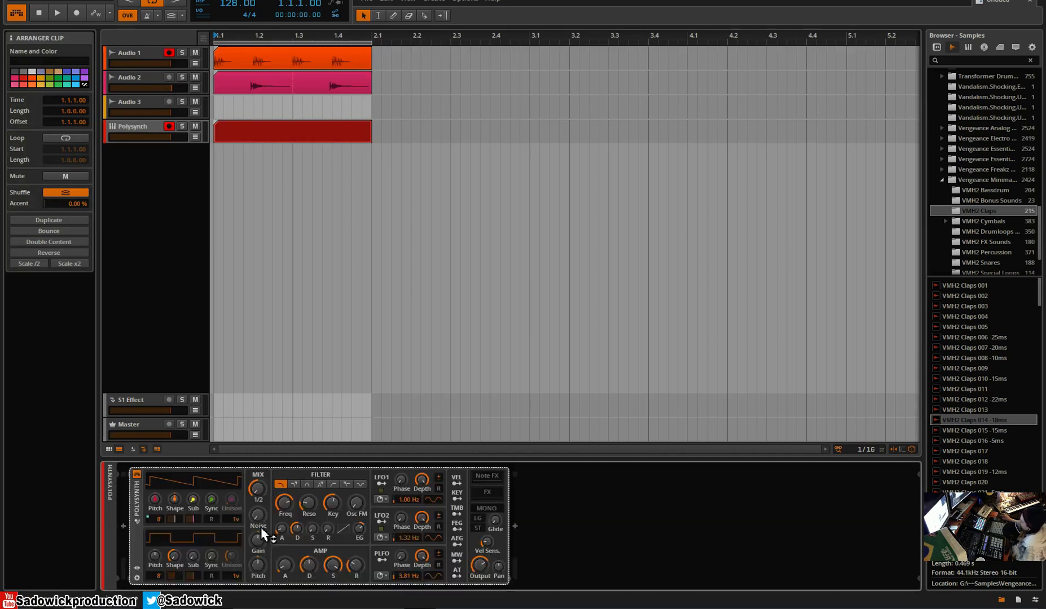
Step: Open the Polysynth clip in an enlarged note editor, and view it with its automation lane and devices
double_click(244, 138)
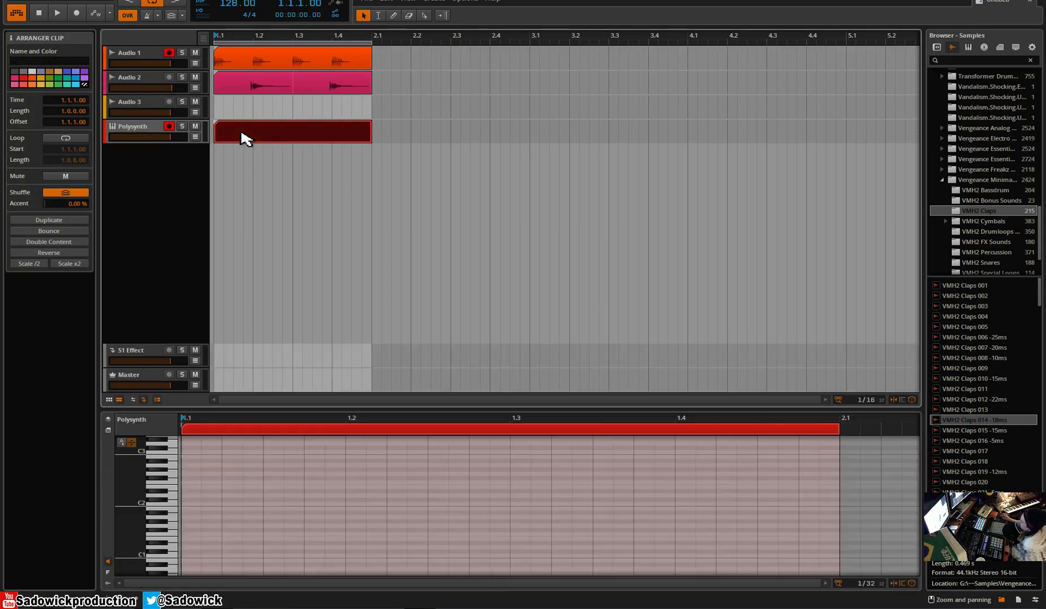
left_click_drag(197, 411, 225, 342)
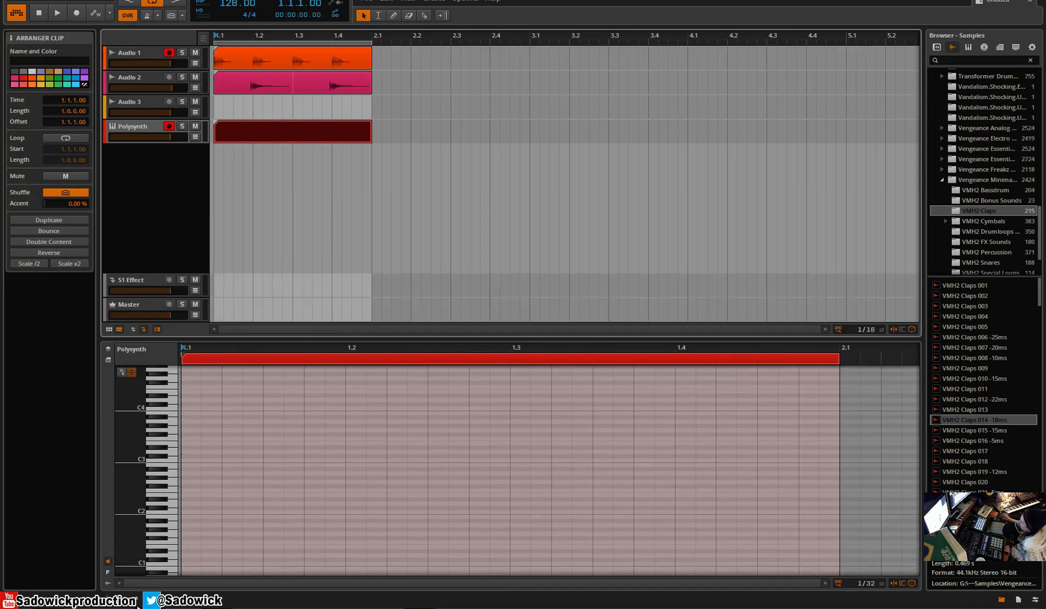
left_click(94, 601)
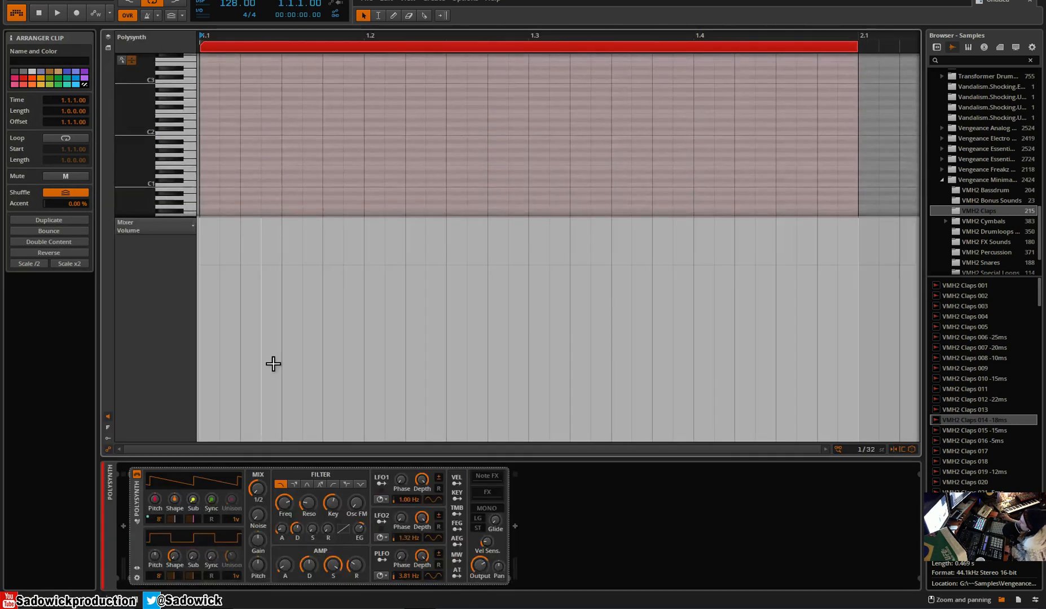
Step: Enlarge the Polysynth clip's note area and get ready to draw with the Pen tool on a 1/16 grid
left_click_drag(168, 224, 169, 251)
left_click(194, 168)
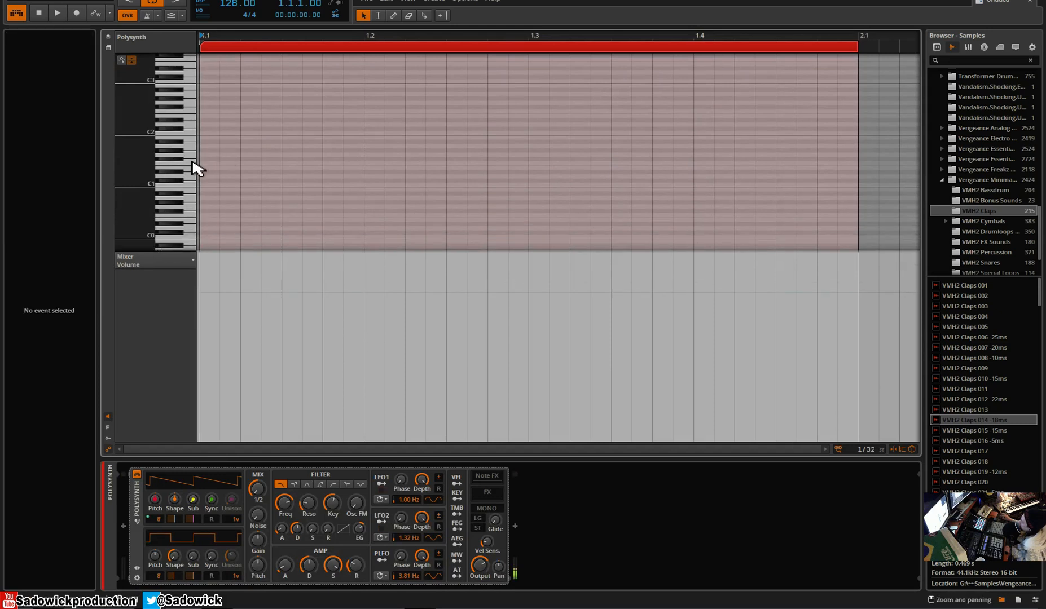
key("3")
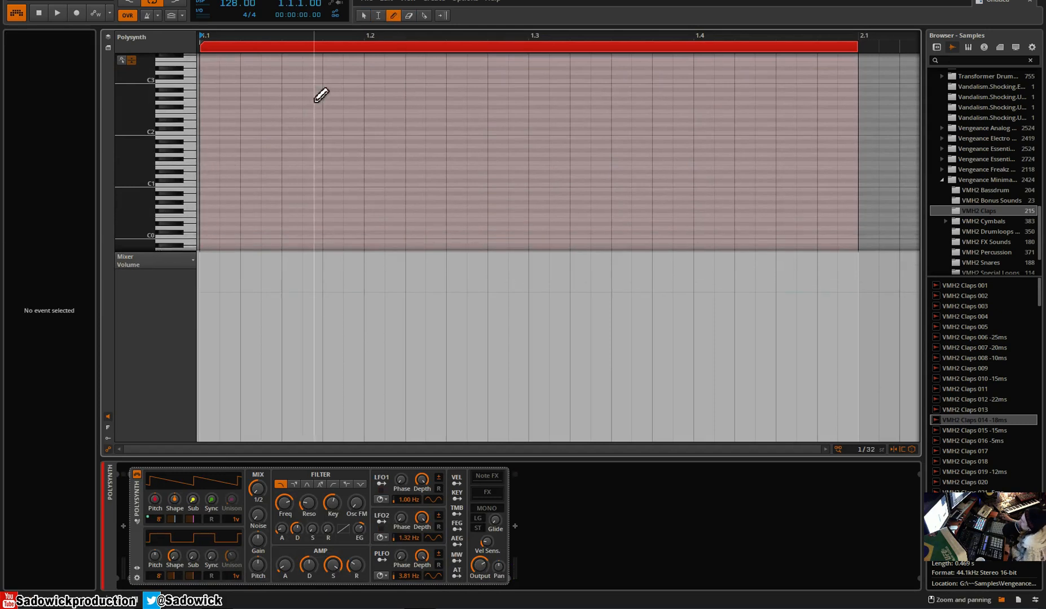
right_click(271, 163)
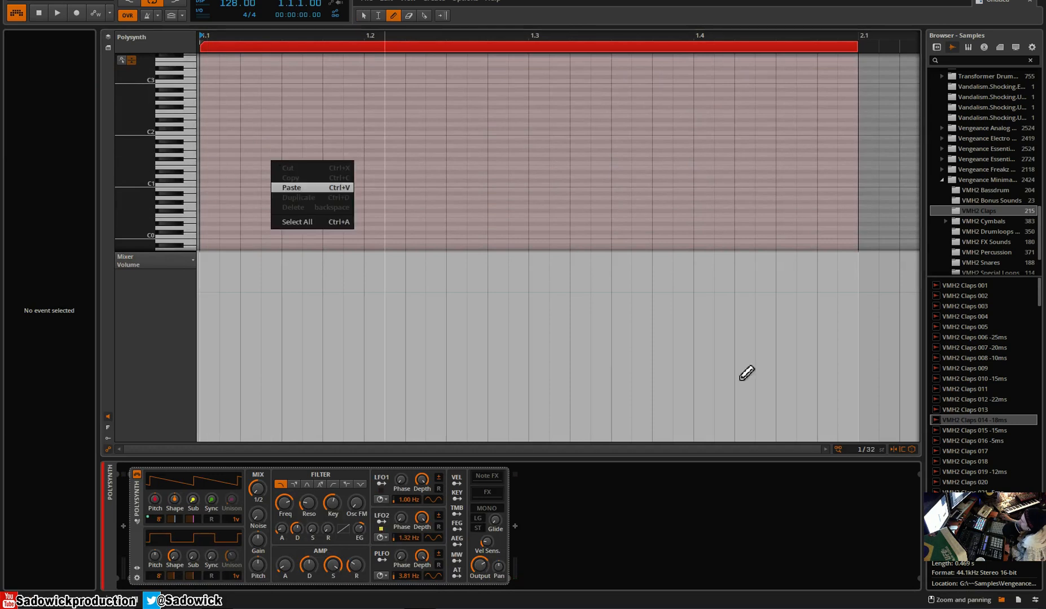
left_click(870, 453)
left_click_drag(870, 453, 871, 435)
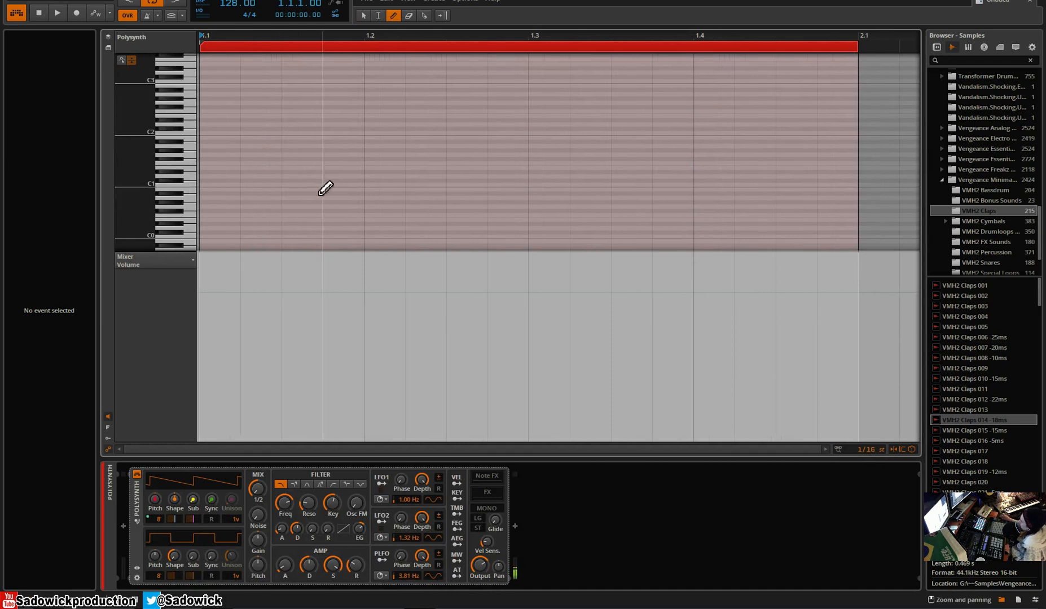
Step: Draw three consecutive sixteenth C#1 notes from the start of the clip and start playback
left_click(285, 180)
left_click(247, 180)
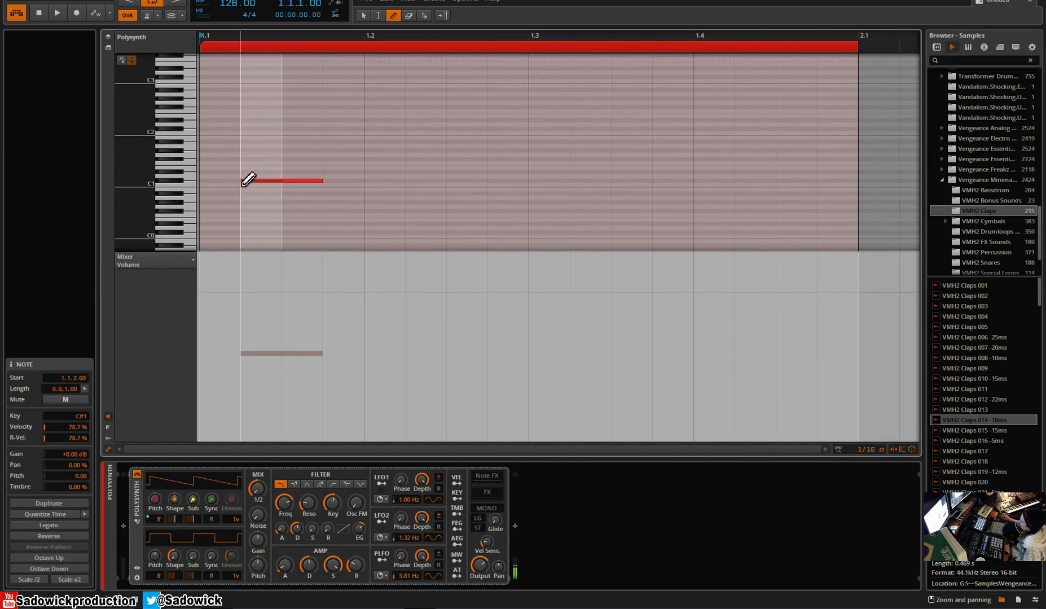
left_click(218, 181)
key("space")
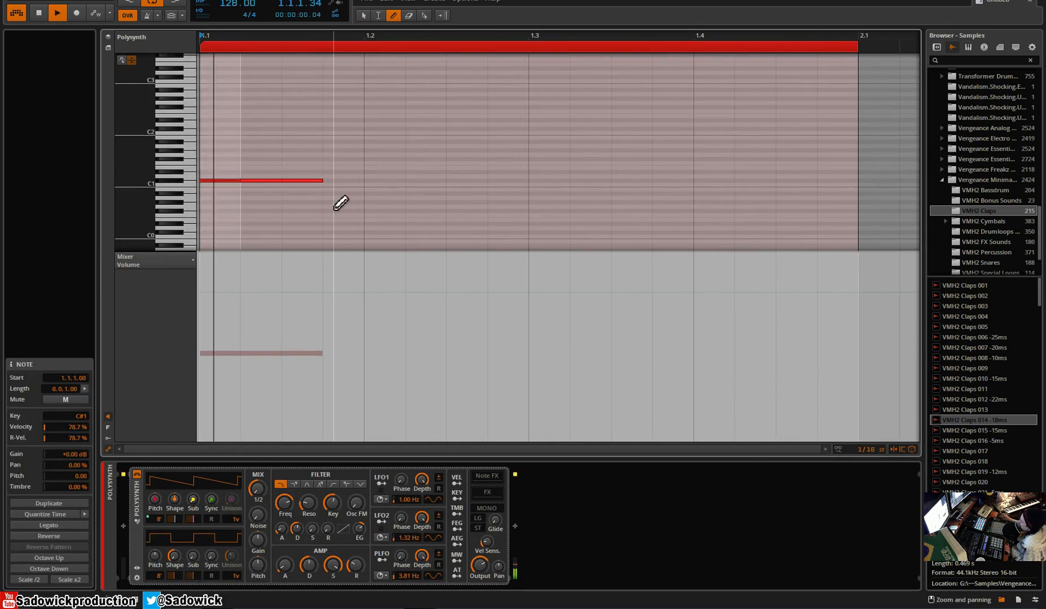
Step: Add sixteenth C1 notes at 1.2 and 1.3 and a C#1 note at 1.2.3 while listening to the clip
left_click(389, 184)
left_click(460, 180)
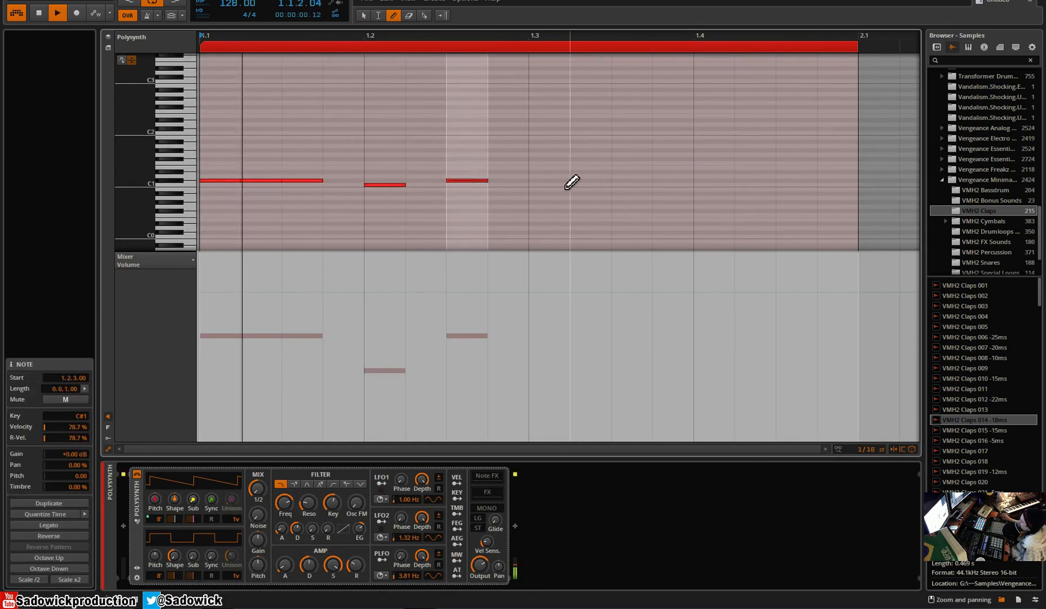
left_click(538, 185)
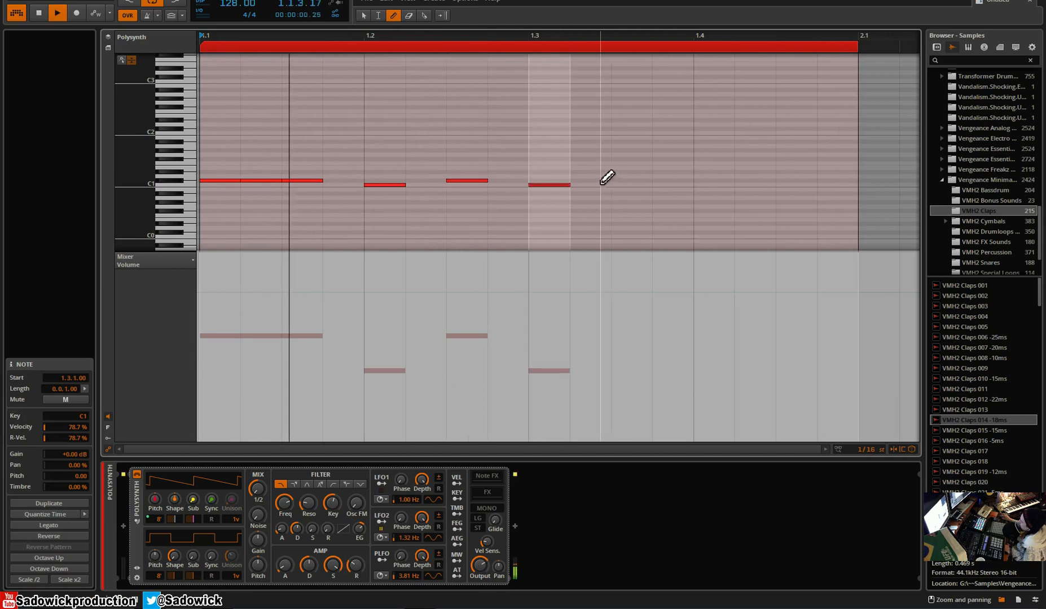
key("space")
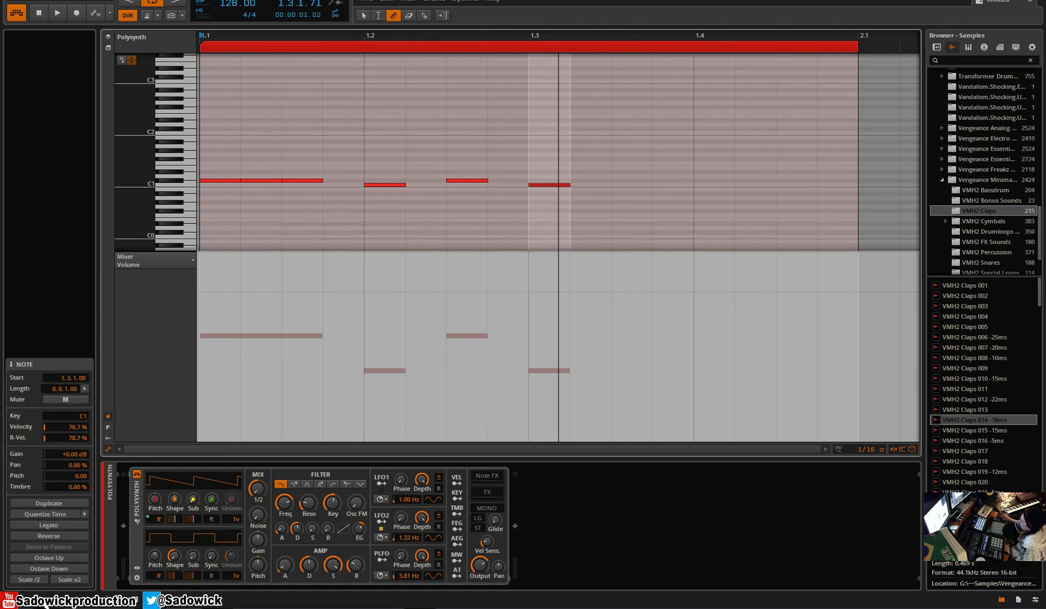
key("alt+1")
key("alt+2")
key("s")
key("d")
key("space")
key("alt+3")
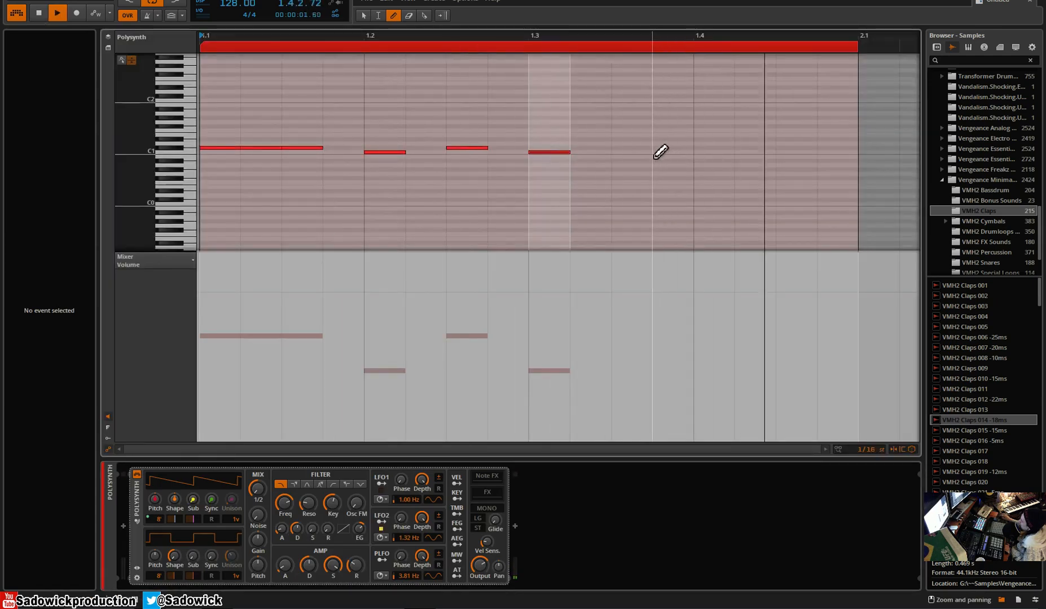
Step: Draw sixteenth C1 notes at 1.3.3 and 1.3.4 and a G#0 note at 1.4.3
left_click(622, 153)
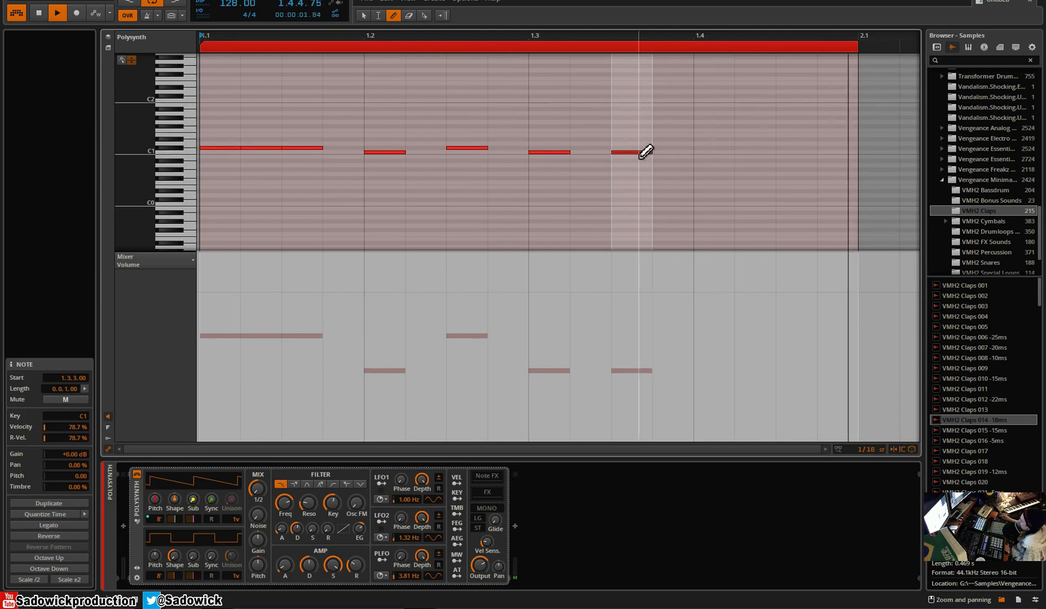
left_click(657, 153)
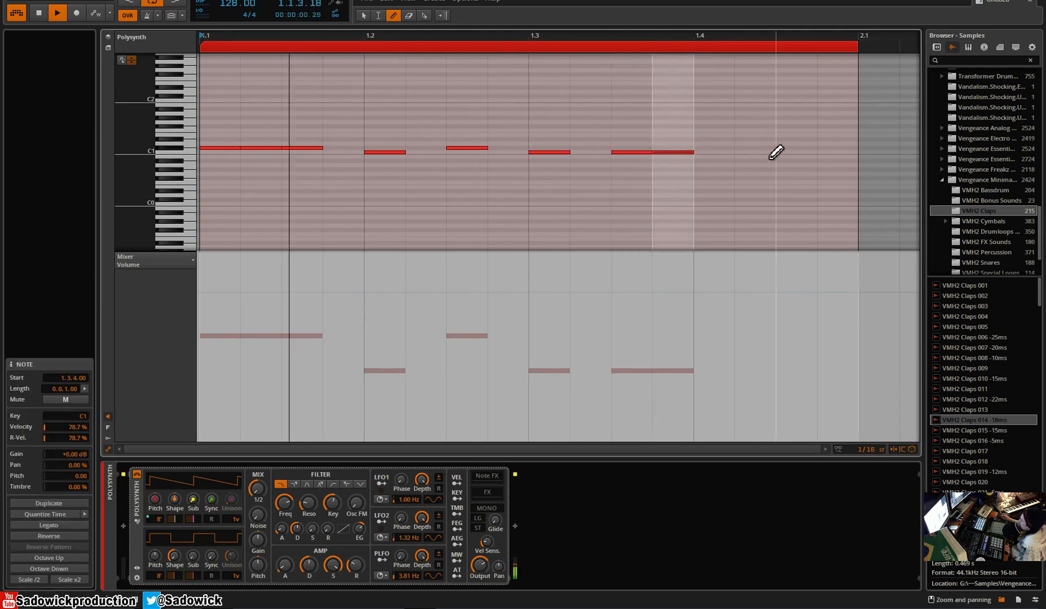
left_click(790, 169)
left_click(794, 169)
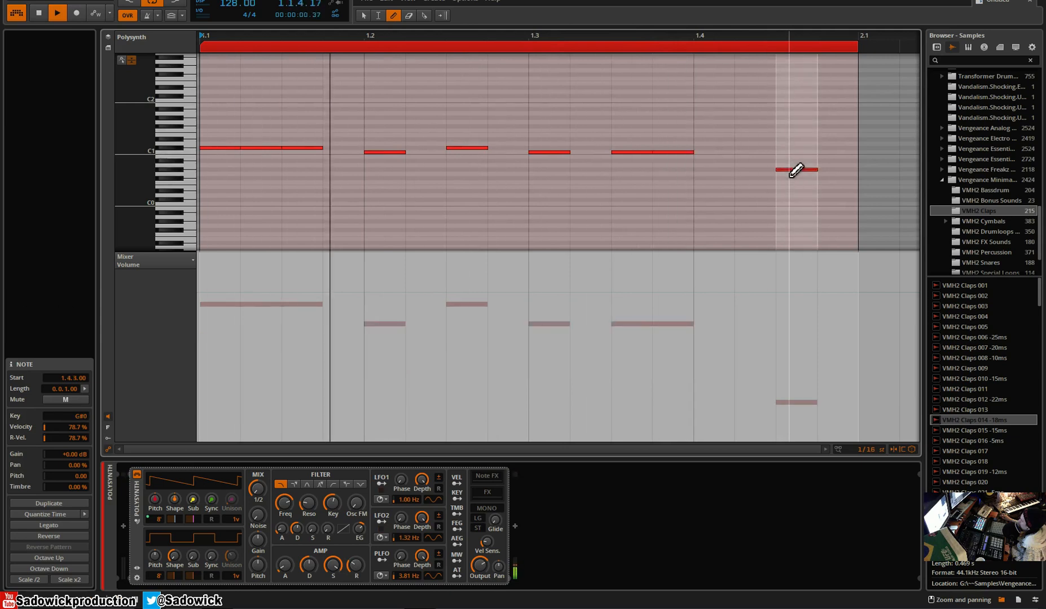
Step: Show the Polysynth's Filter Frequency and OSC1 Sub Level in turn in the clip's automation lane
left_click(293, 514)
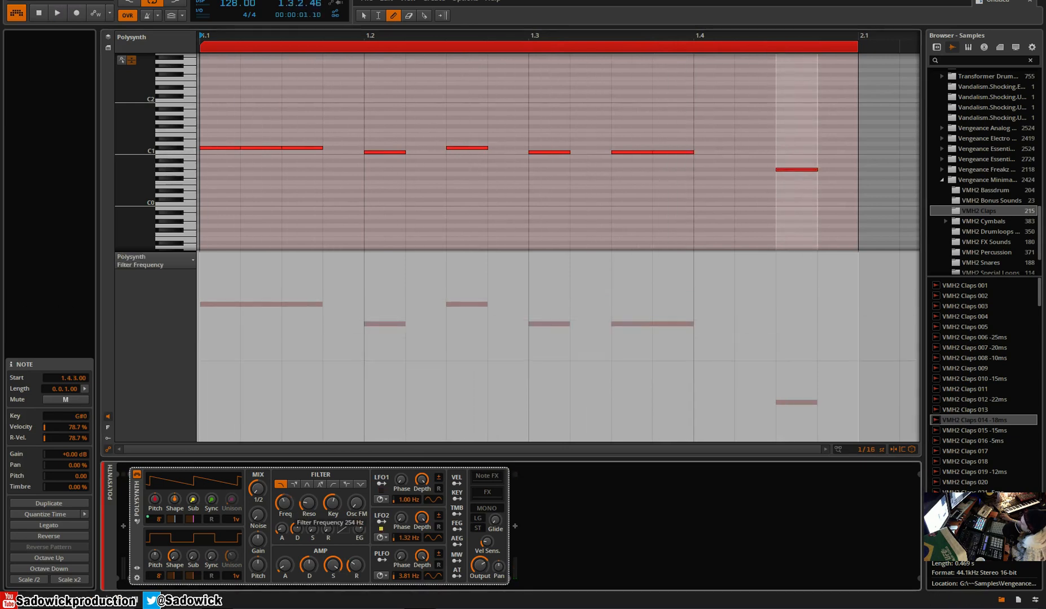
key("space")
left_click(195, 501)
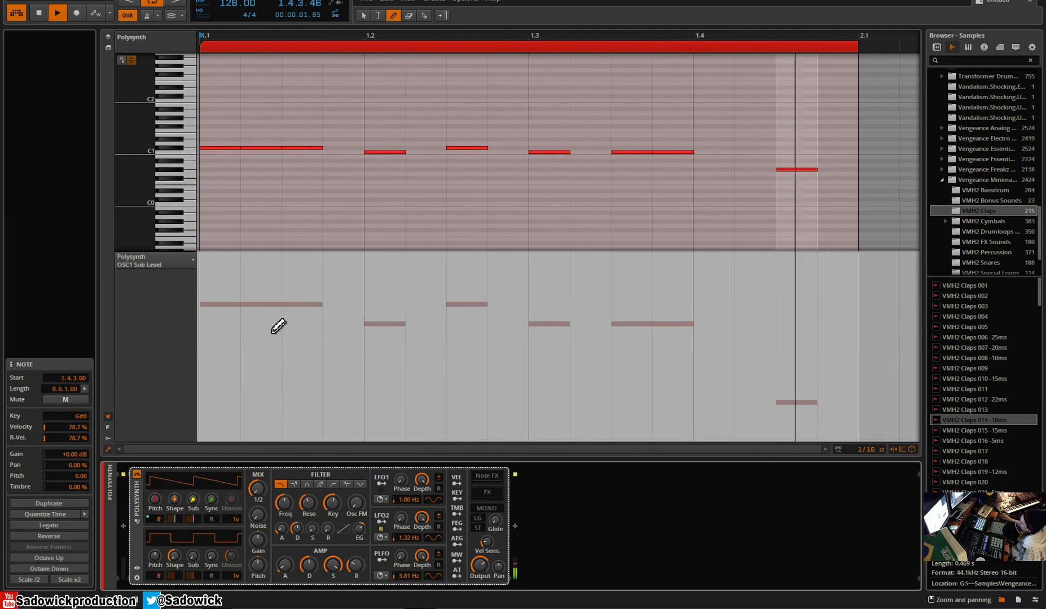
Step: Insert an LFO MOD device before the Polysynth and nest the Polysynth in its FX chain
left_click(124, 526)
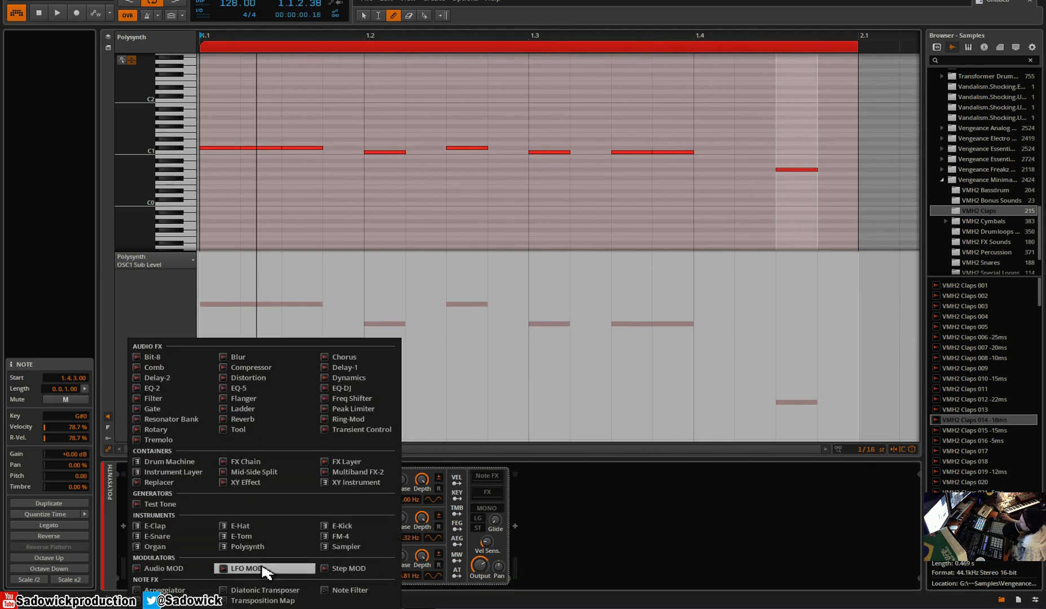
left_click(264, 570)
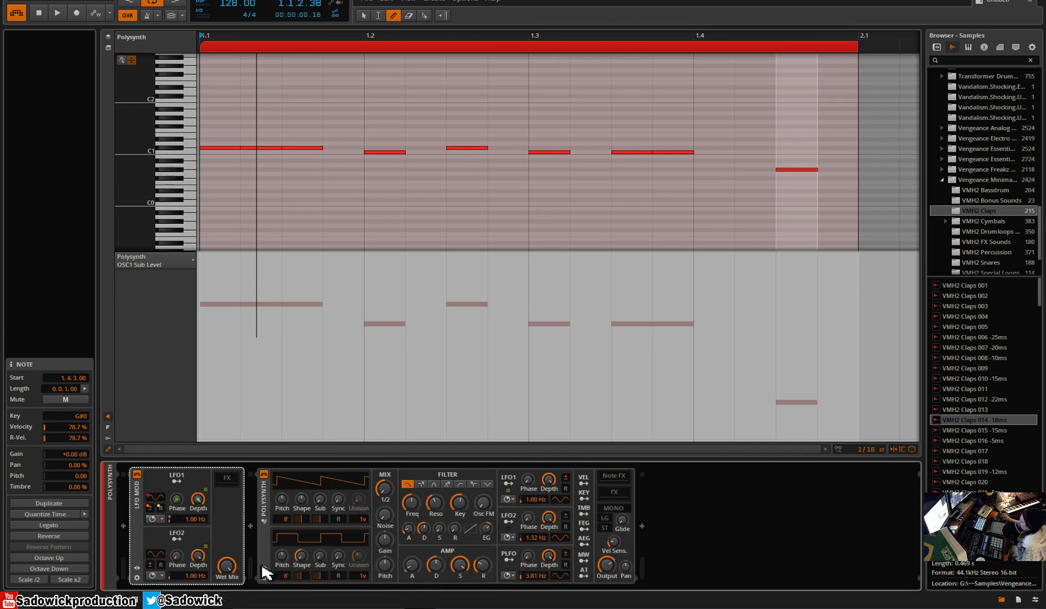
left_click(227, 479)
left_click(229, 483)
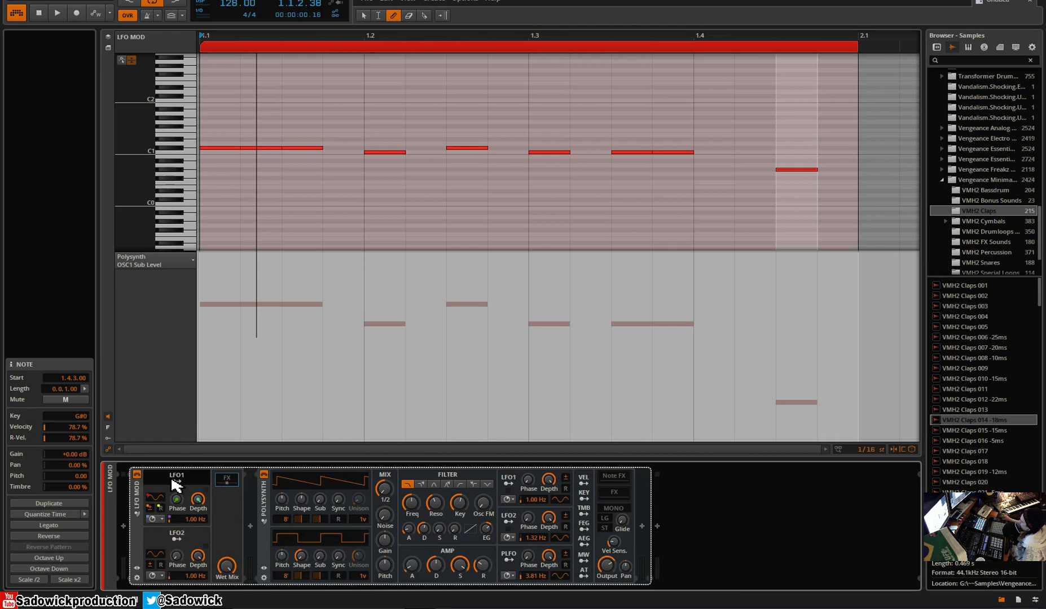
Step: Route LFO1 of the LFO MOD to the Polysynth's filter frequency and play the clip to hear it
left_click(508, 482)
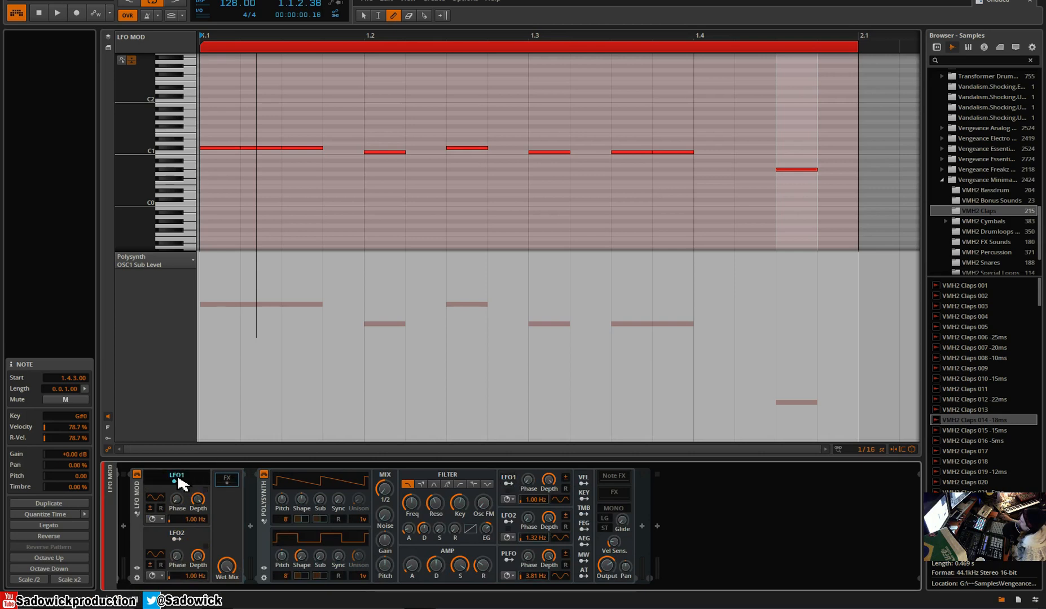
left_click(411, 502)
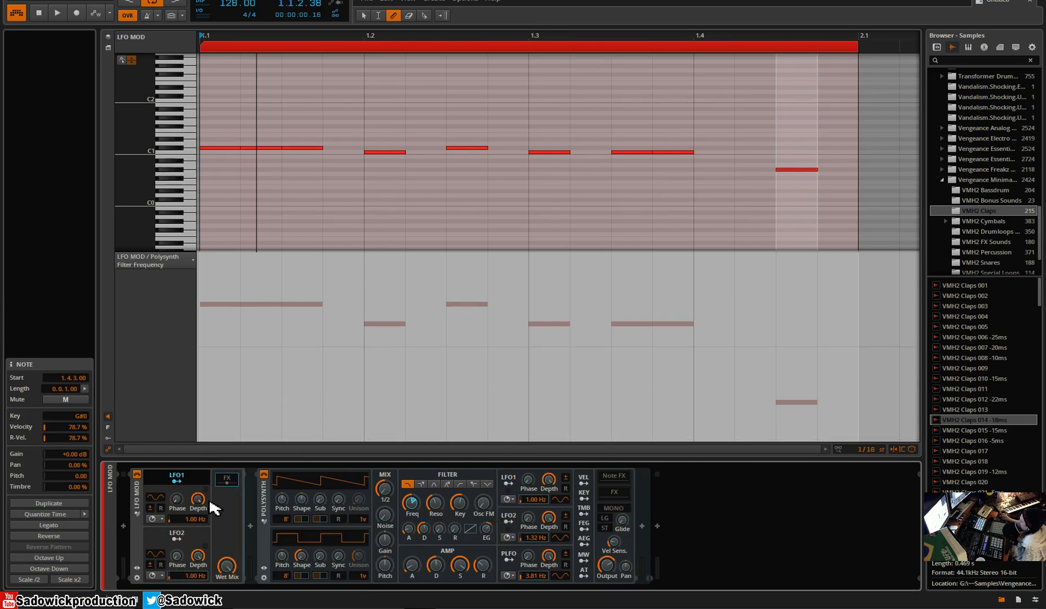
key("space")
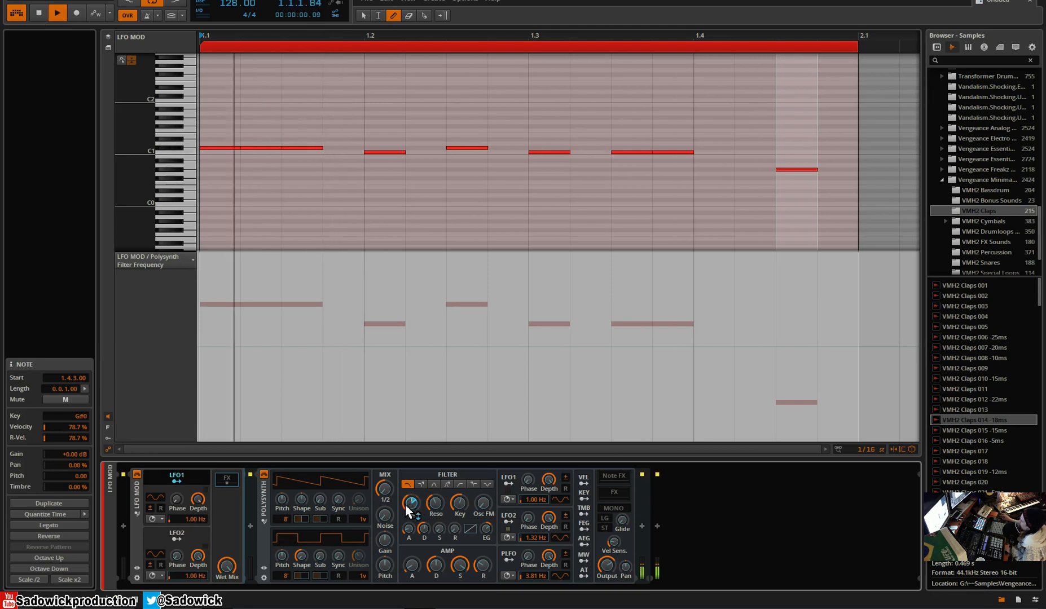
key("space")
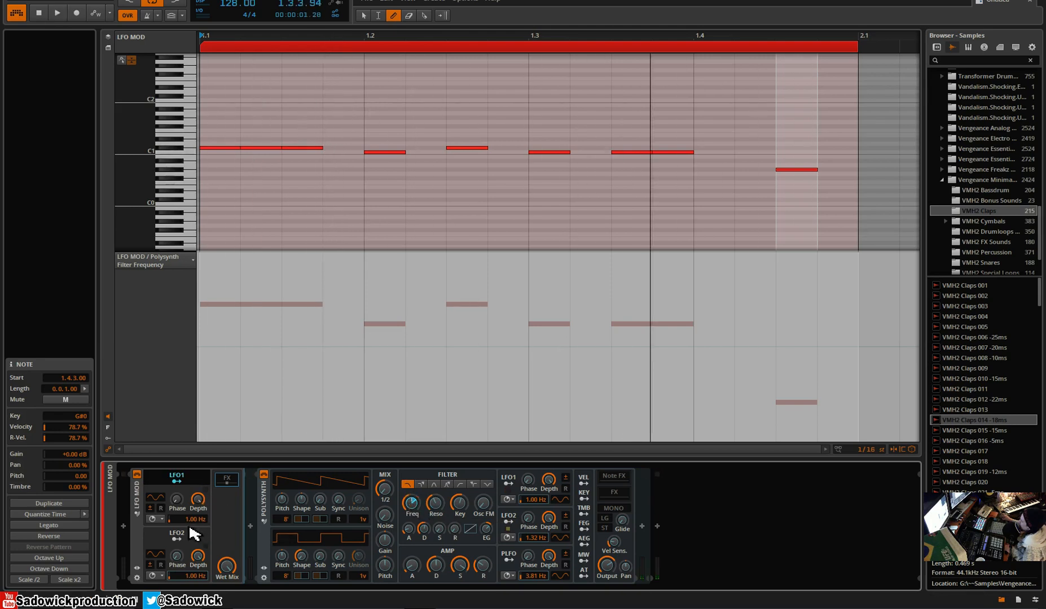
Step: Set the LFO MOD's LFO1 rate to 0.12 Hz and listen to the clip
left_click_drag(198, 521, 198, 604)
key("space")
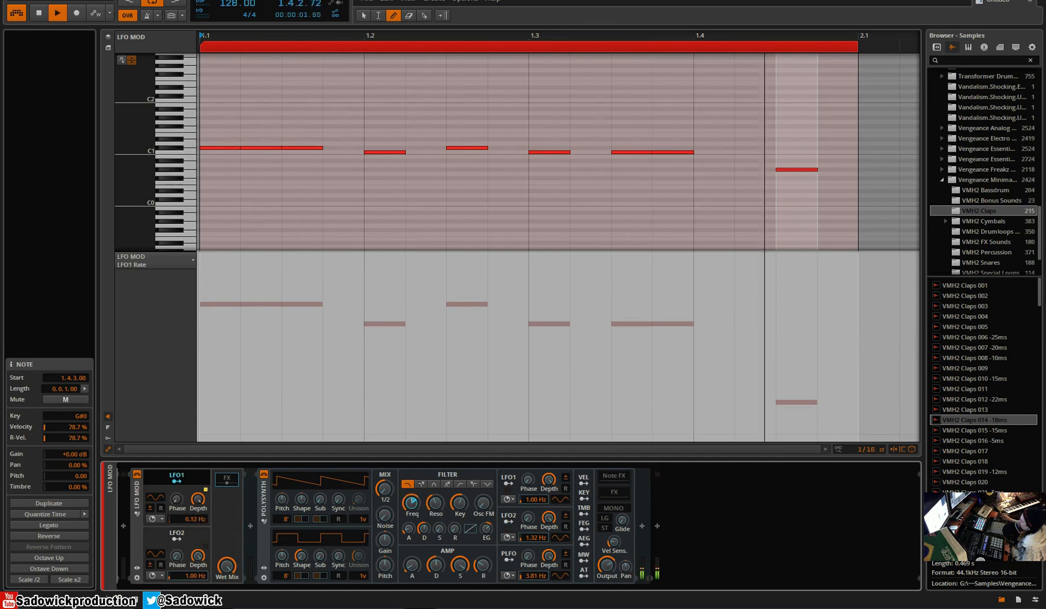
key("space")
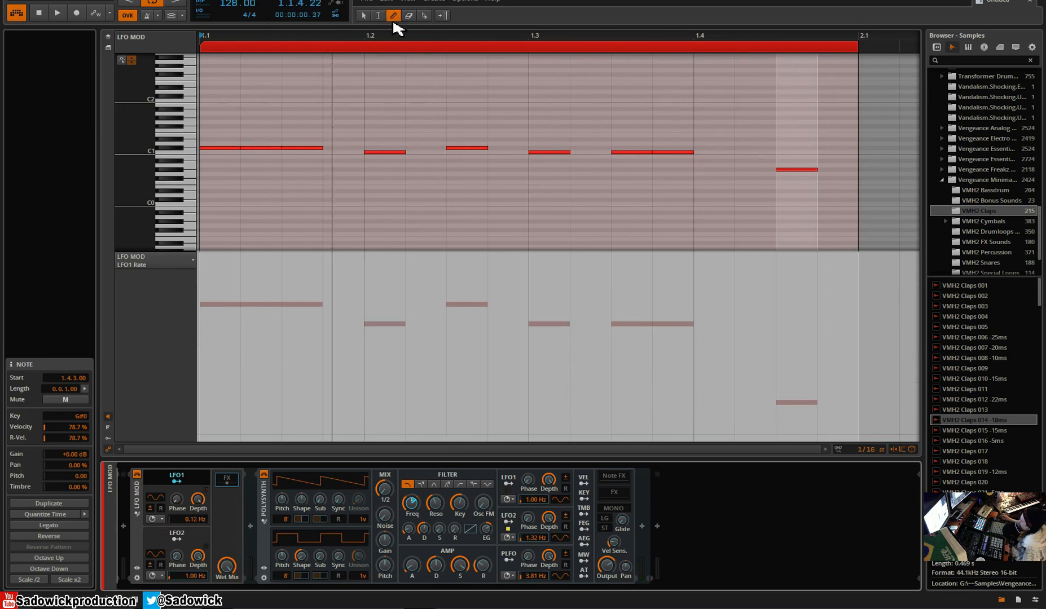
Step: Draw an LFO1 Rate automation curve that rises and falls twice across the bar, and play it
mouse_move(212, 436)
left_mouse_down()
mouse_move(296, 338)
mouse_move(571, 425)
mouse_move(781, 386)
mouse_move(917, 435)
left_mouse_up()
key("space")
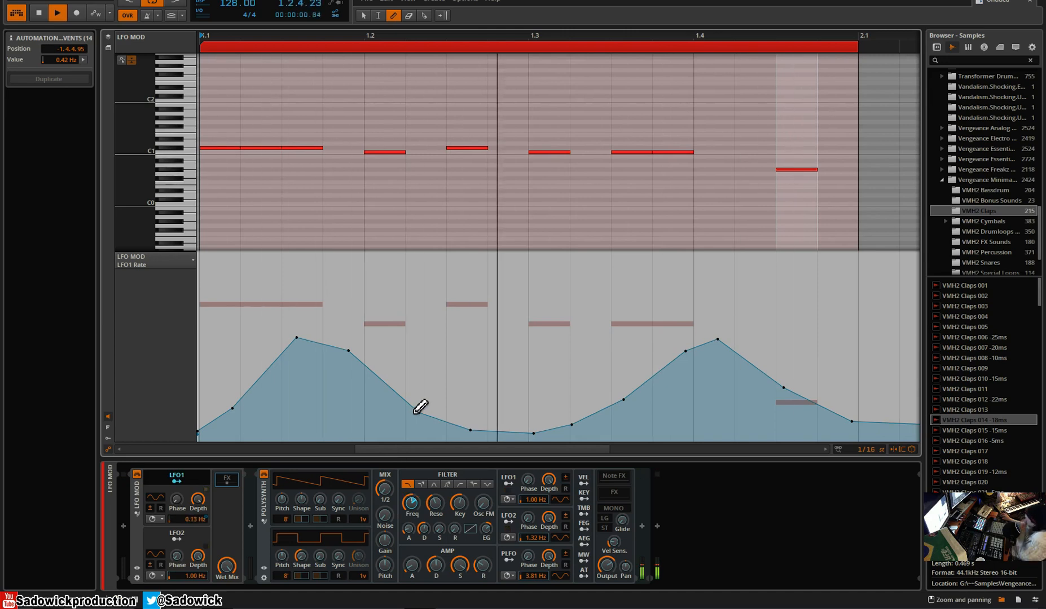
left_click(183, 476)
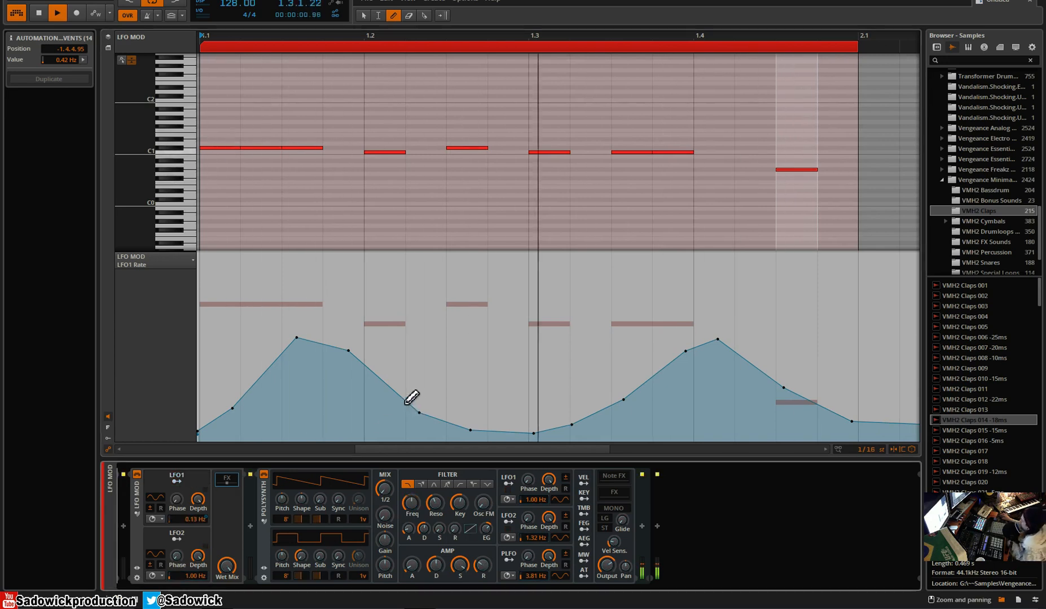
Step: View the tracks in the mixer with large level meters shown, and return to the arrangement with the note editor
key("Tab")
key("space")
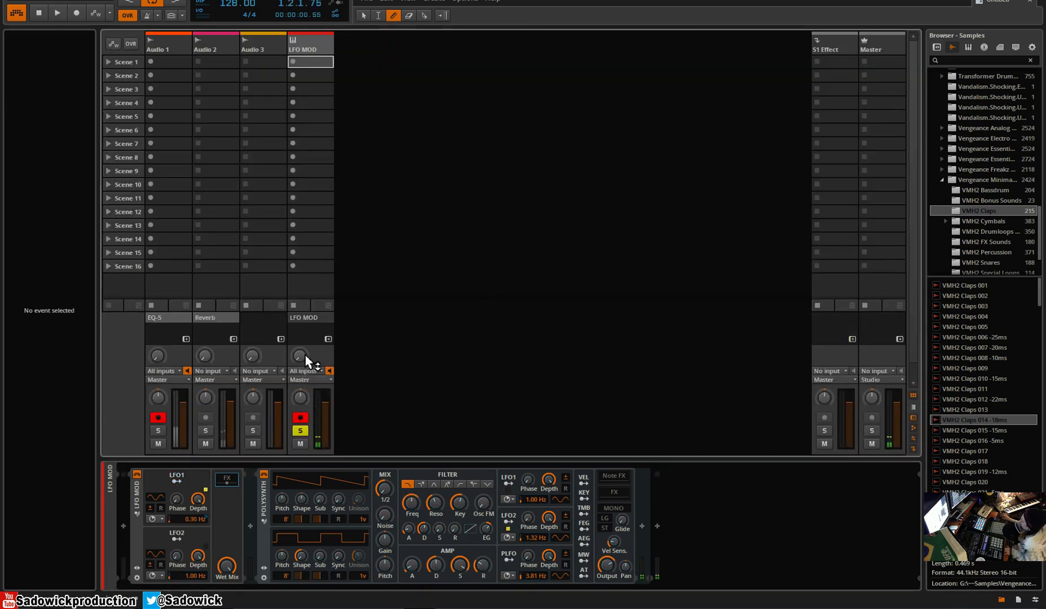
left_click(914, 407)
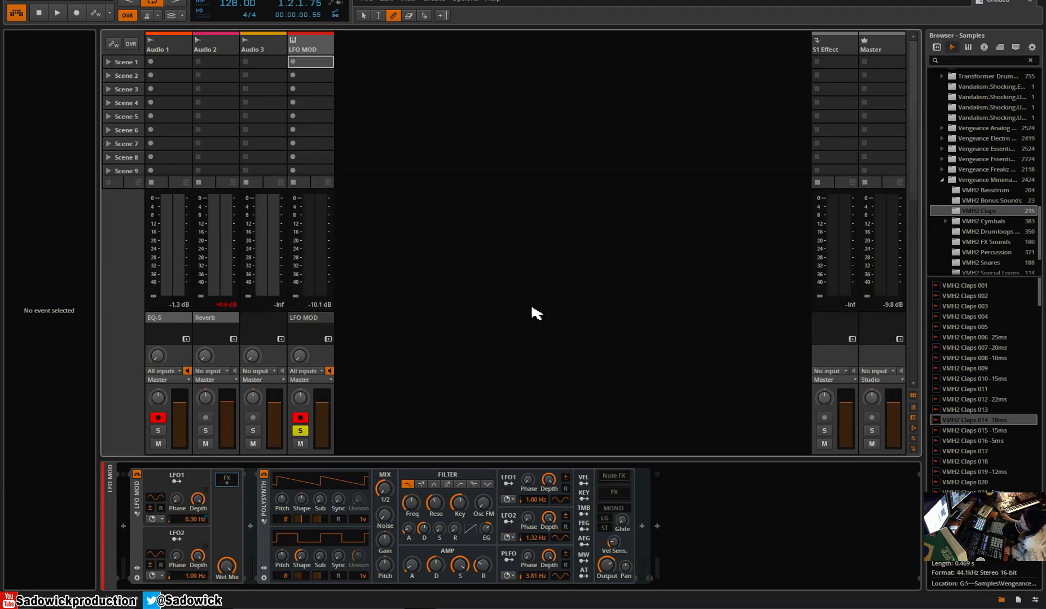
key("e")
key("a")
key("d")
key("Tab")
Step: Unsolo the LFO MOD track and slightly lower the clap track's volume during playback
left_click(183, 126)
key("space")
left_click_drag(170, 88, 161, 89)
key("space")
Step: Move the LFO MOD track directly below Audio 1, and undo the stray drawing over its clip
left_click_drag(135, 126, 146, 70)
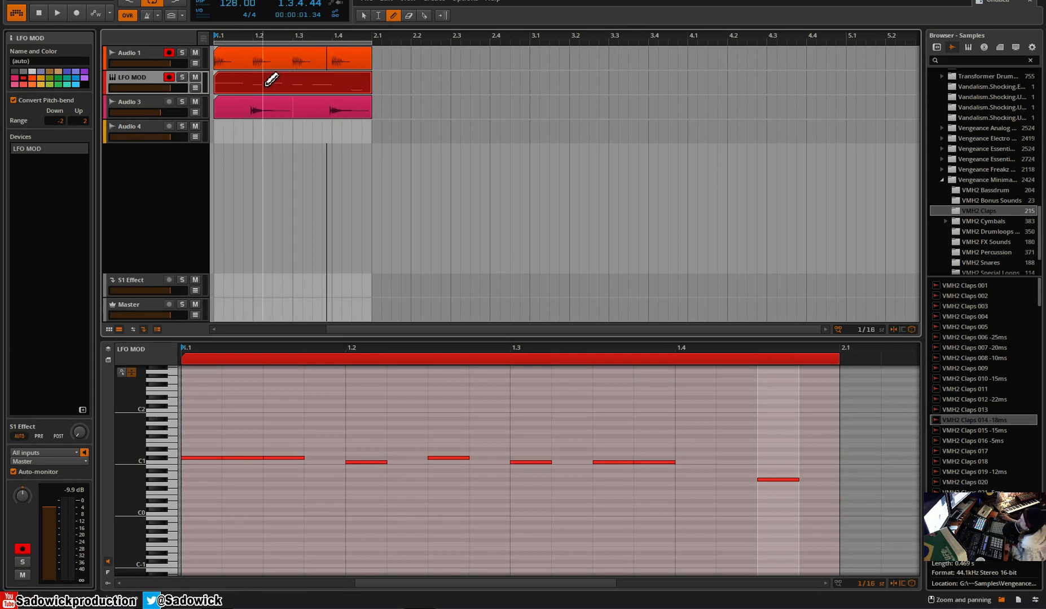
left_click_drag(287, 84, 380, 85)
key("ctrl+z")
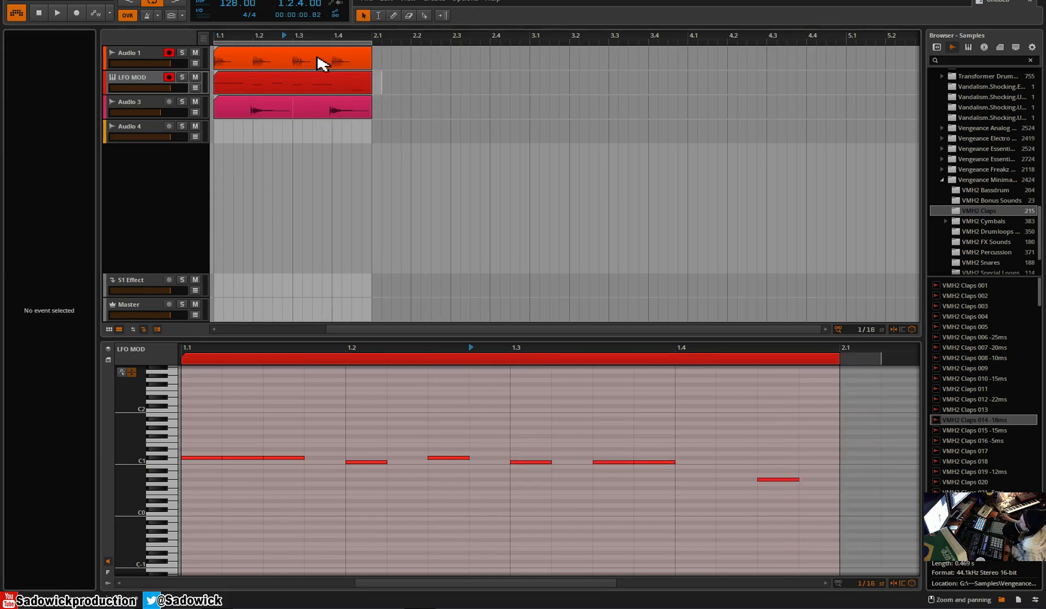
Step: Inspect the LFO MOD, clap and bass drum clips in turn in the arrangement and detail editor
left_click(282, 92)
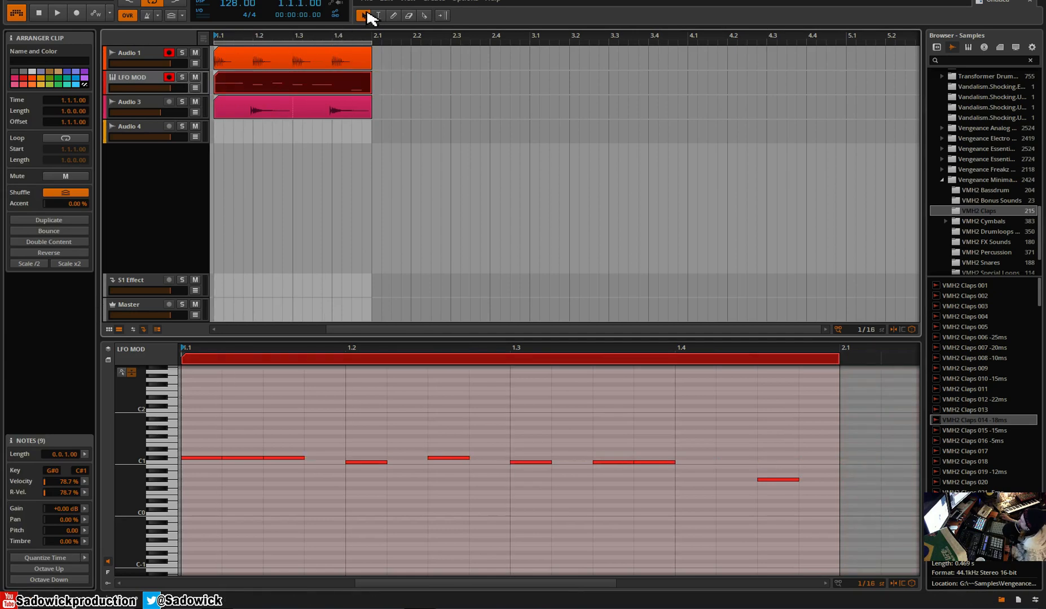
mouse_move(280, 84)
left_mouse_down()
mouse_move(451, 84)
mouse_move(264, 88)
mouse_move(298, 91)
left_mouse_up()
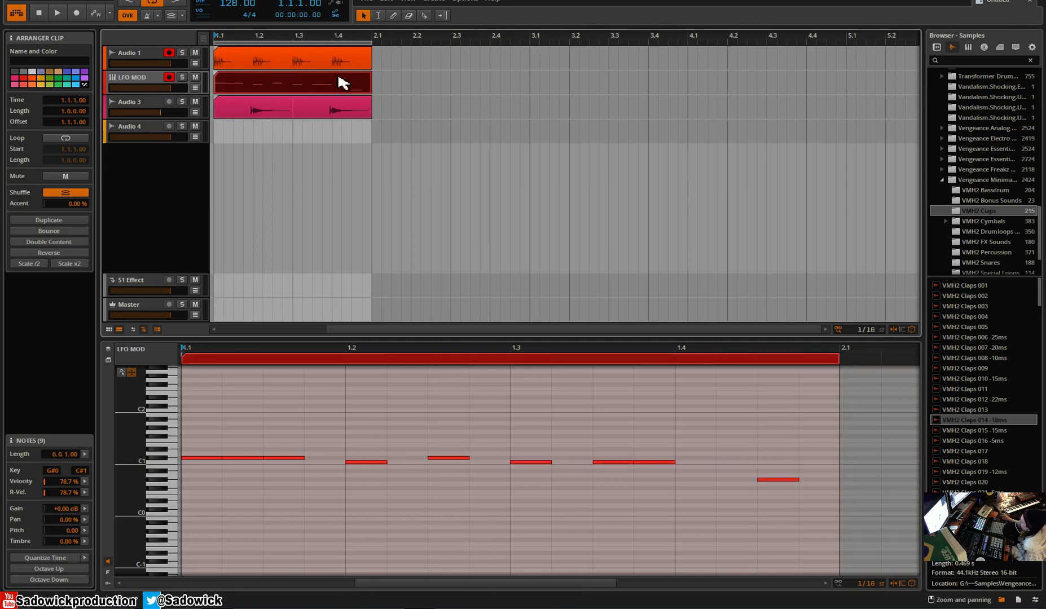
left_click(236, 105)
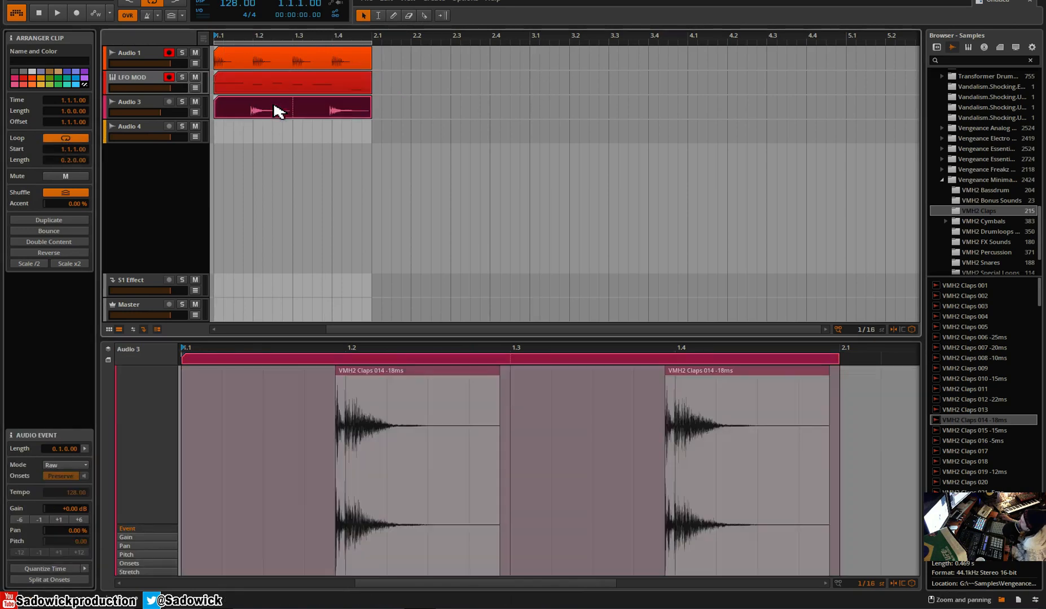
left_click(237, 60)
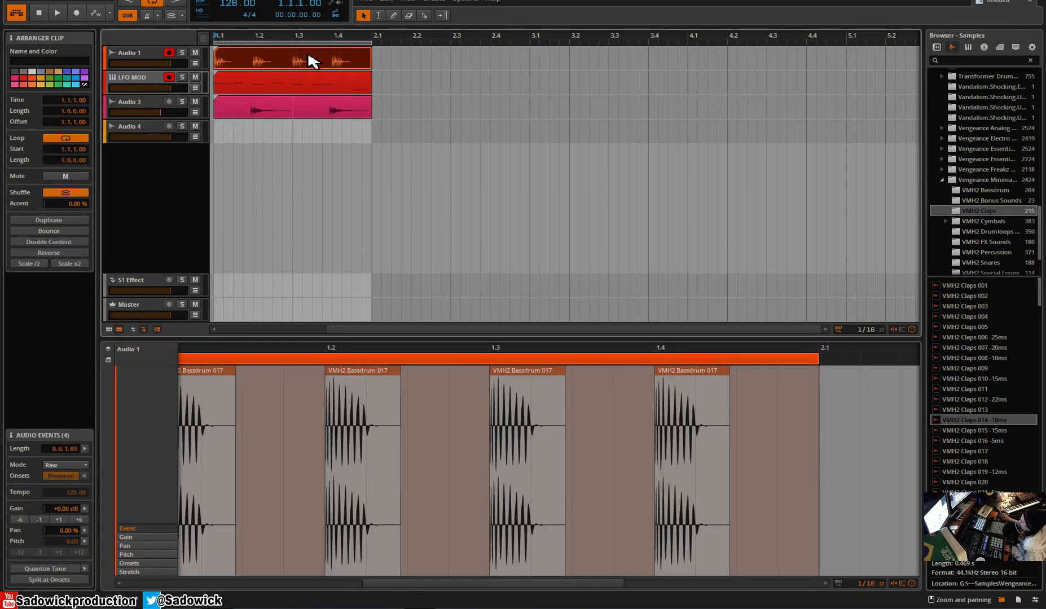
left_click_drag(253, 36, 366, 50)
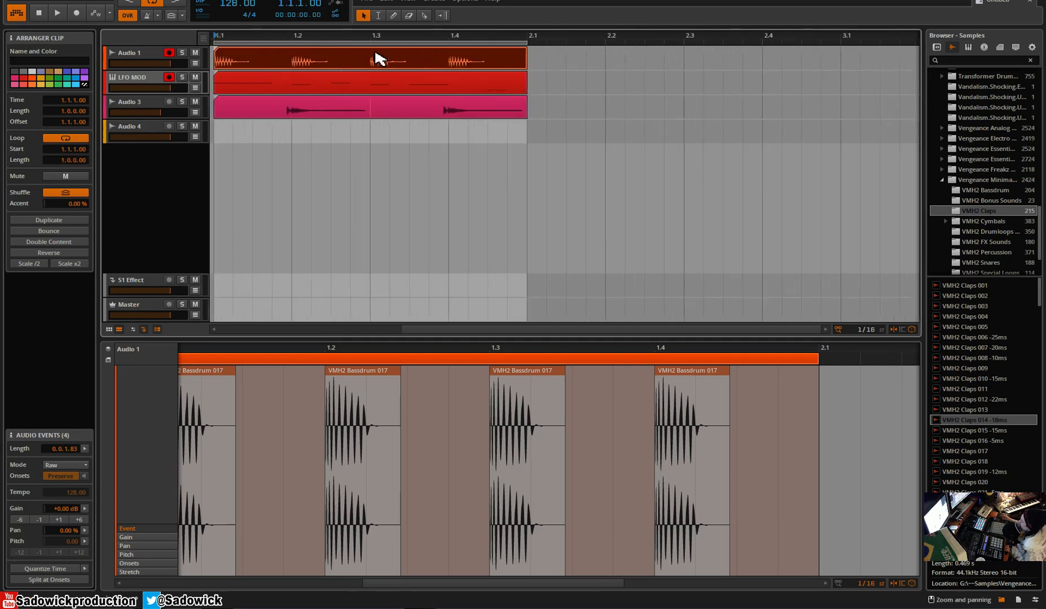
Step: Create an empty one-bar clip on Audio 4, and preview VMH2 Drumloop 011, 012 and 013 from the VMH2 Drumloops folder
double_click(222, 131)
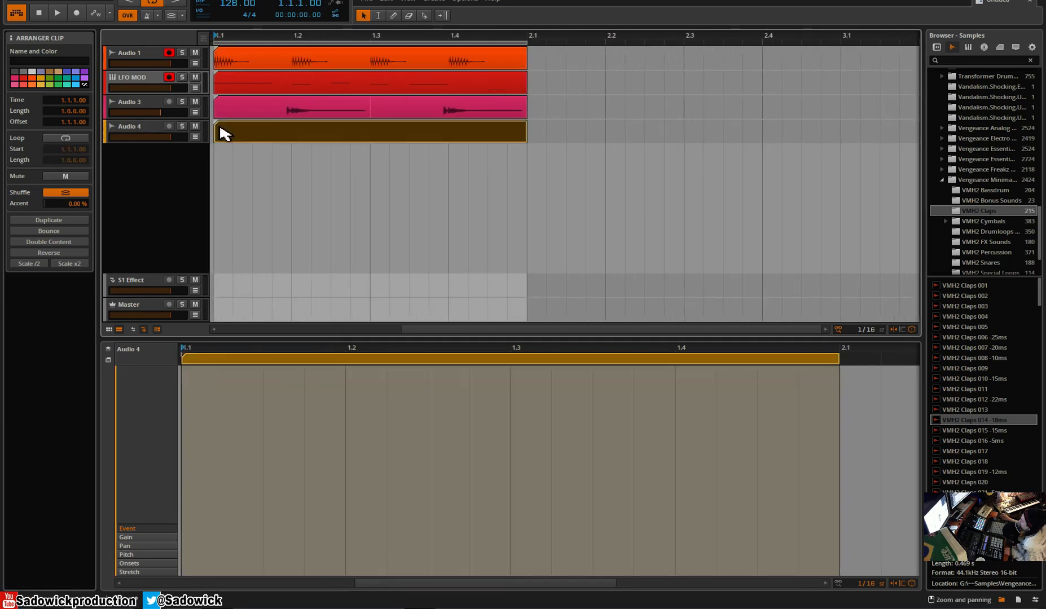
scroll(996, 210, "down", 1)
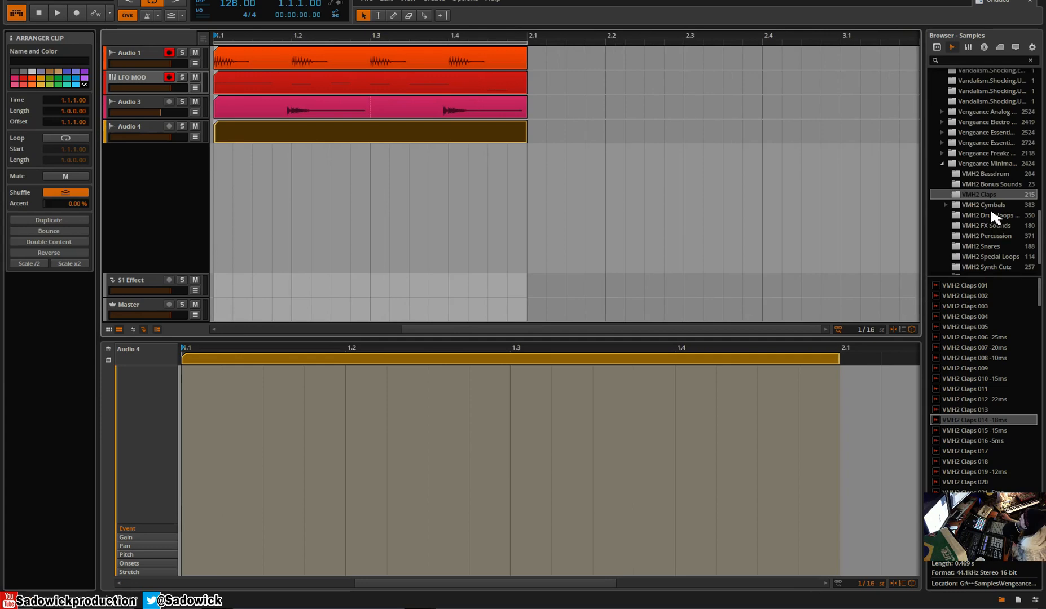
left_click(992, 216)
left_click(977, 391)
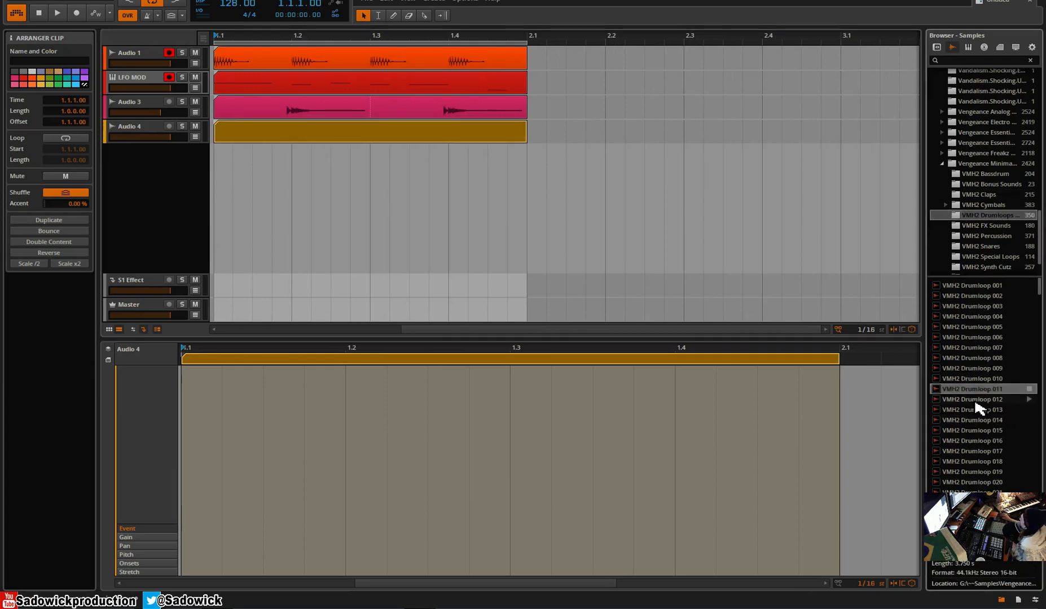
left_click(976, 400)
left_click(976, 412)
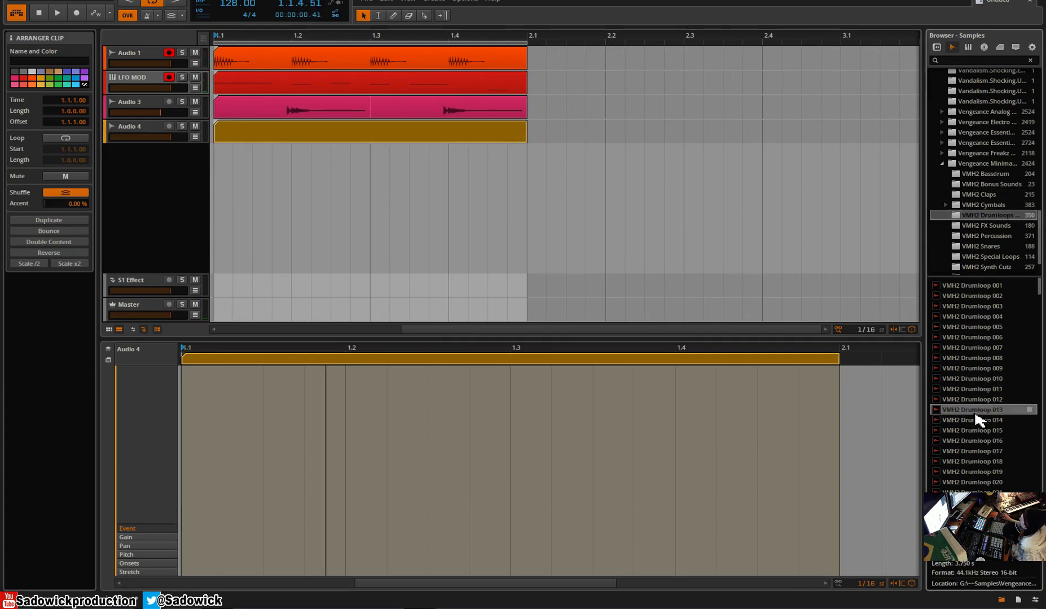
Step: Place VMH2 Drumloop 013 on a new audio track below Audio 4, and shorten the clip to one bar
left_click_drag(979, 421, 314, 161)
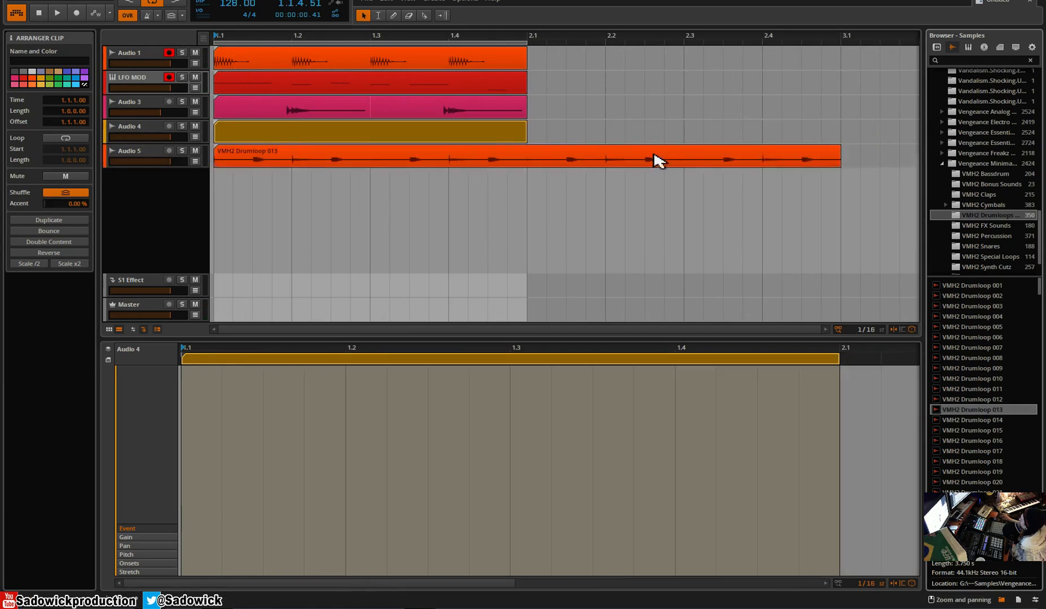
left_click_drag(845, 155, 528, 168)
left_click(474, 158)
left_click_drag(364, 351, 551, 283)
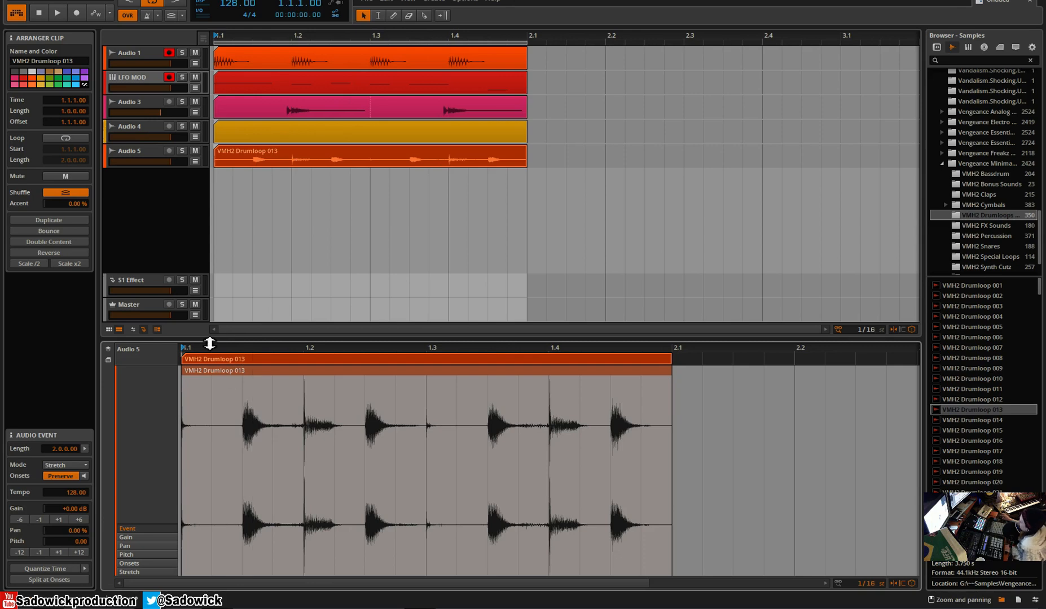
Step: Try to isolate the second drum hit, between 1.1.3 and 1.2, with a time selection in the detail editor
key("2")
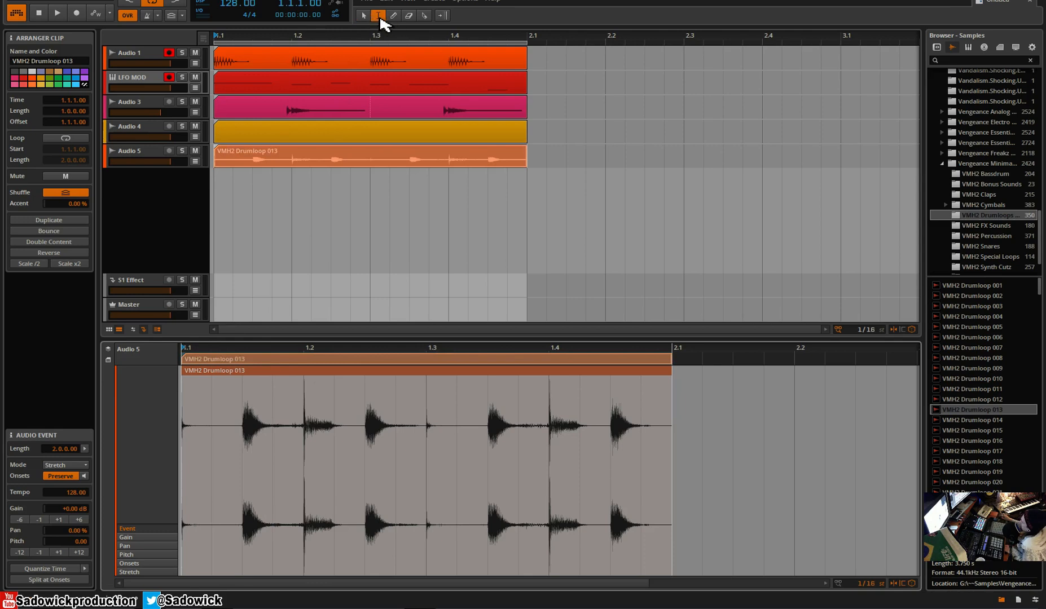
left_click_drag(243, 437, 311, 439)
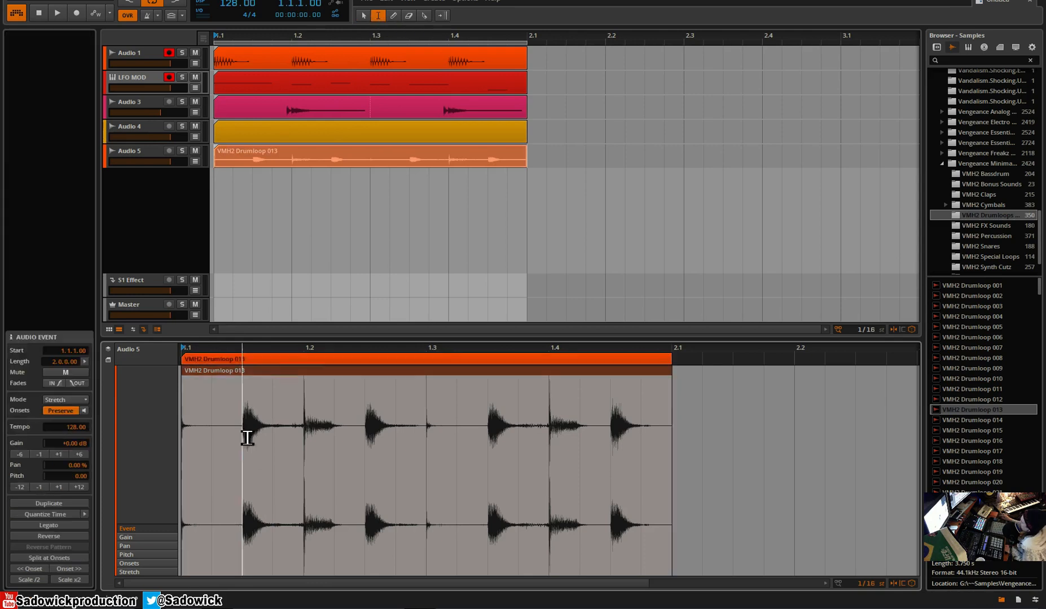
key("1")
left_click(287, 374)
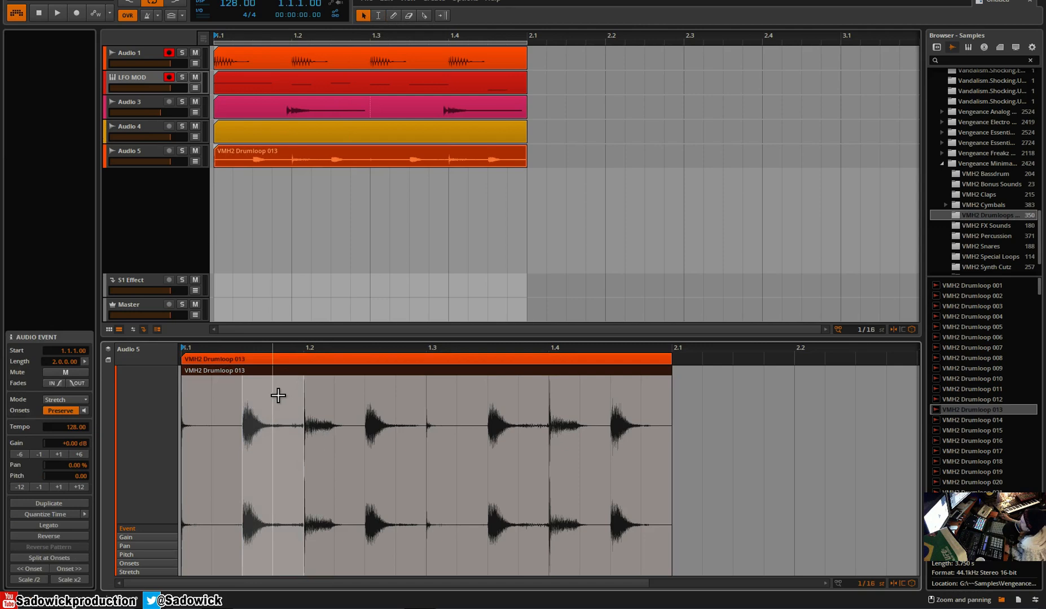
mouse_move(277, 374)
left_mouse_down()
mouse_move(250, 372)
mouse_move(280, 379)
left_mouse_up()
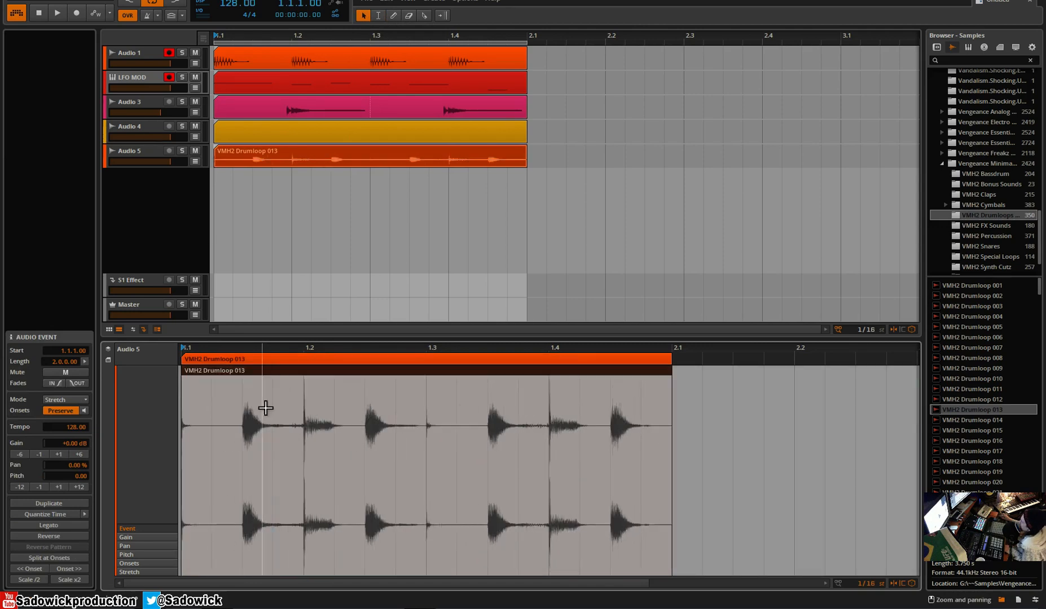
Step: Cut out the second drum hit at 1.1.3, move it to beat 1.3, and play the rearranged loop
key("2")
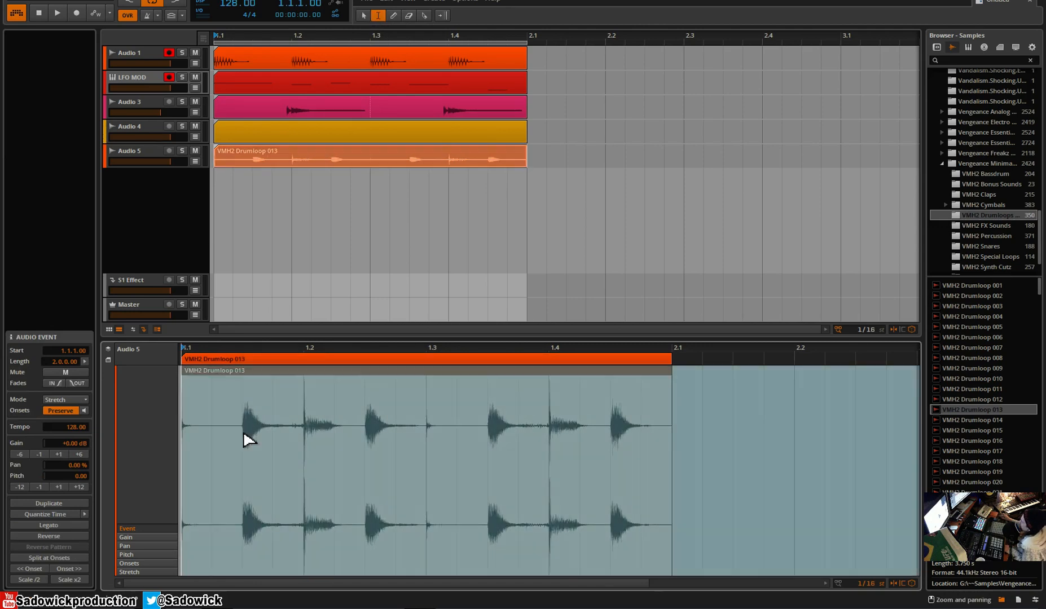
left_click(246, 431)
left_click_drag(247, 438, 298, 437)
mouse_move(285, 383)
left_mouse_down()
mouse_move(264, 374)
mouse_move(289, 384)
mouse_move(457, 378)
mouse_move(453, 387)
left_mouse_up()
key("space")
key("space")
Step: Move the drum hit at 1.2.3 to the second sixteenth of beat 1.1, and start playback
left_click_drag(369, 426, 413, 429)
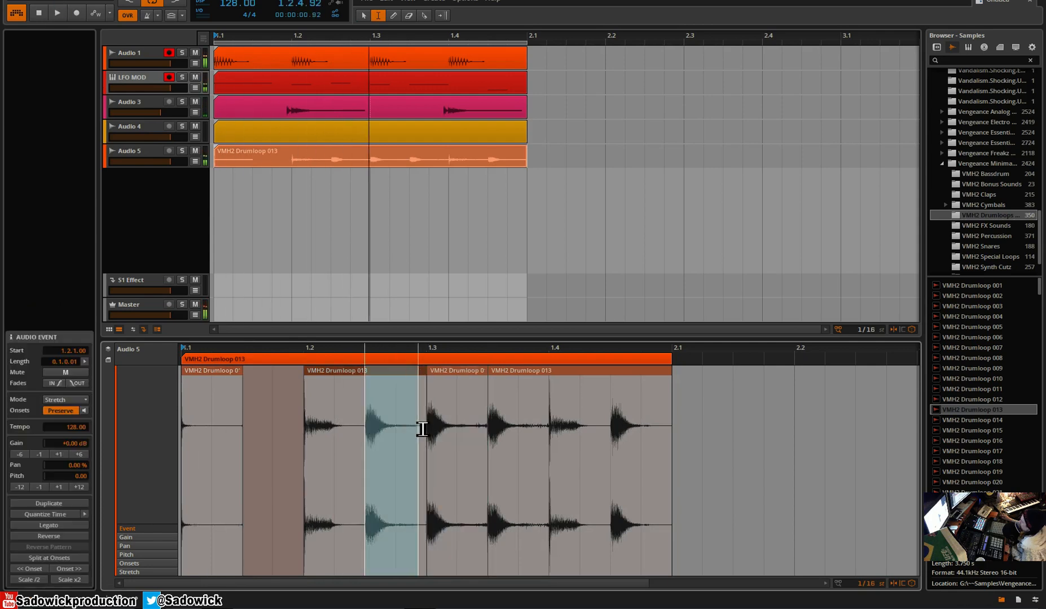
left_click_drag(416, 379, 258, 389)
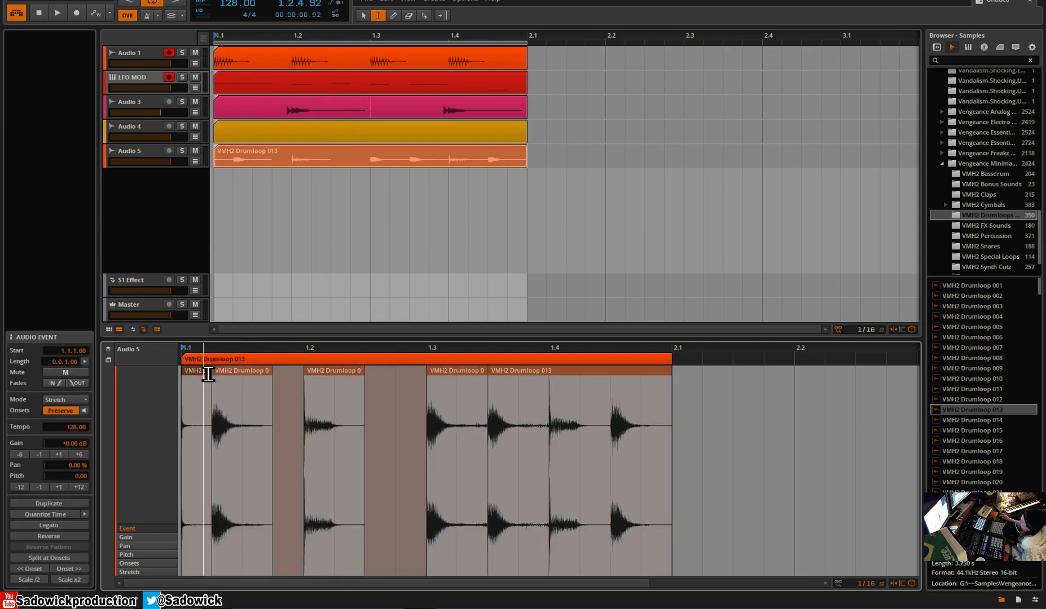
left_click(203, 373)
key("space")
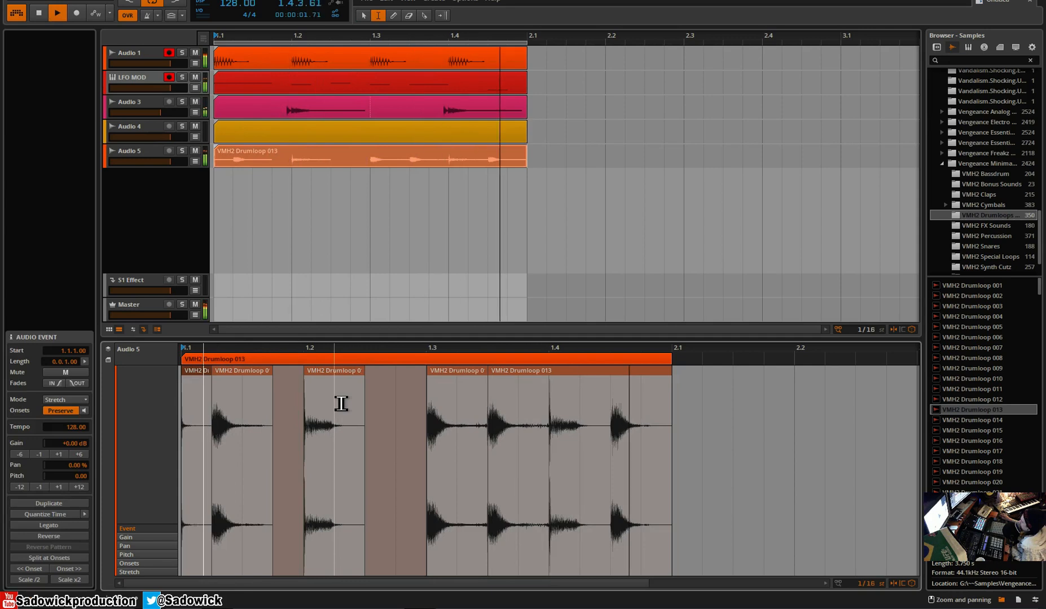
Step: Listen to Audio 5 soloed, and disarm recording on the LFO MOD and Audio 1 tracks
left_click(182, 151)
left_click(169, 77)
left_click(169, 52)
key("space")
left_click(181, 151)
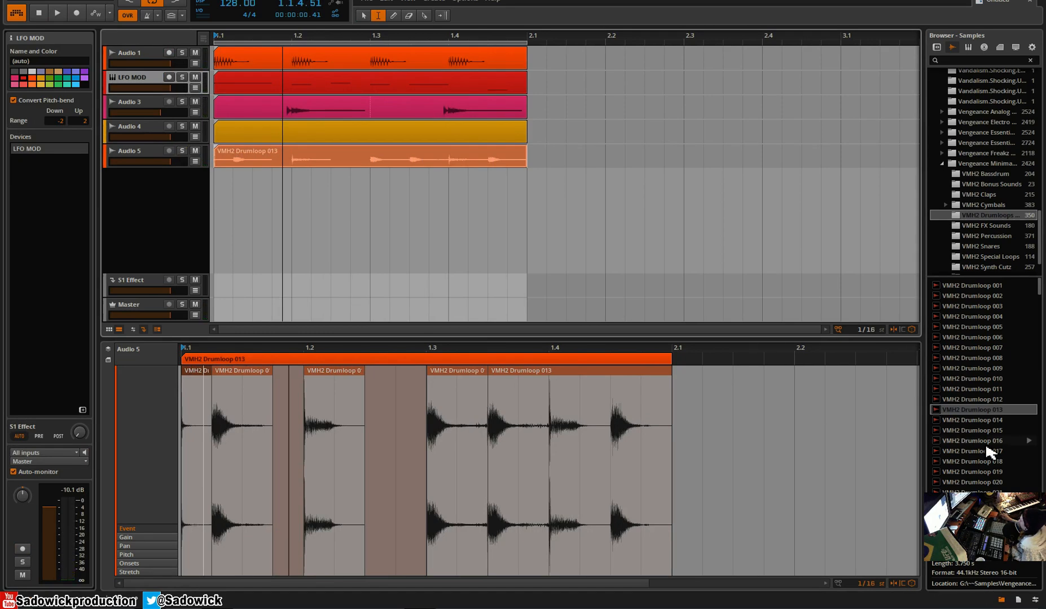
Step: Replace the loop on Audio 5 with VMH2 Drumloop 015, and shorten its clip to one bar
left_click(978, 430)
left_click_drag(980, 432, 218, 160)
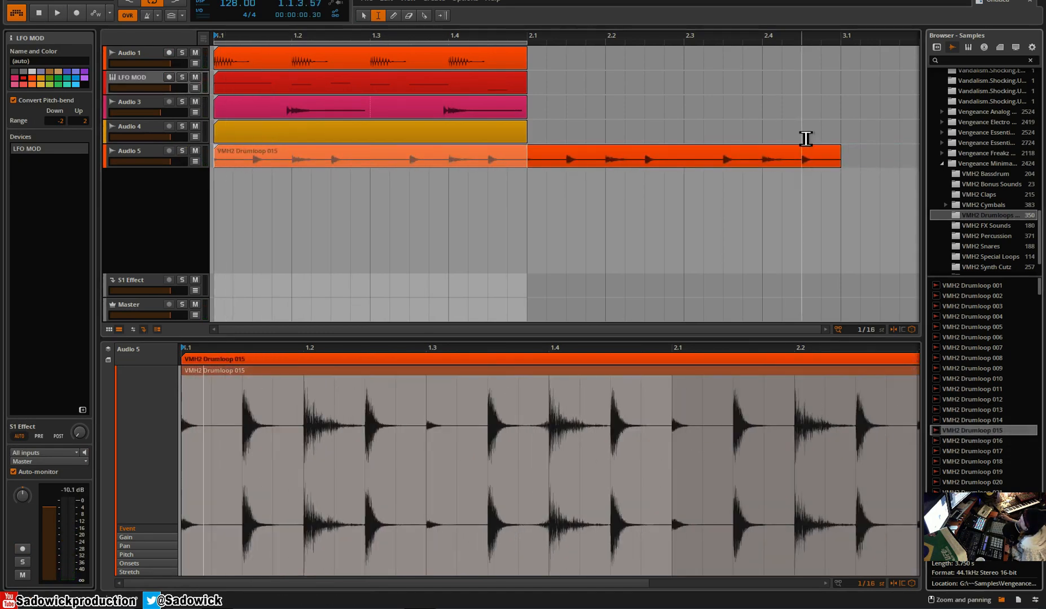
left_click(812, 156)
left_click(855, 162)
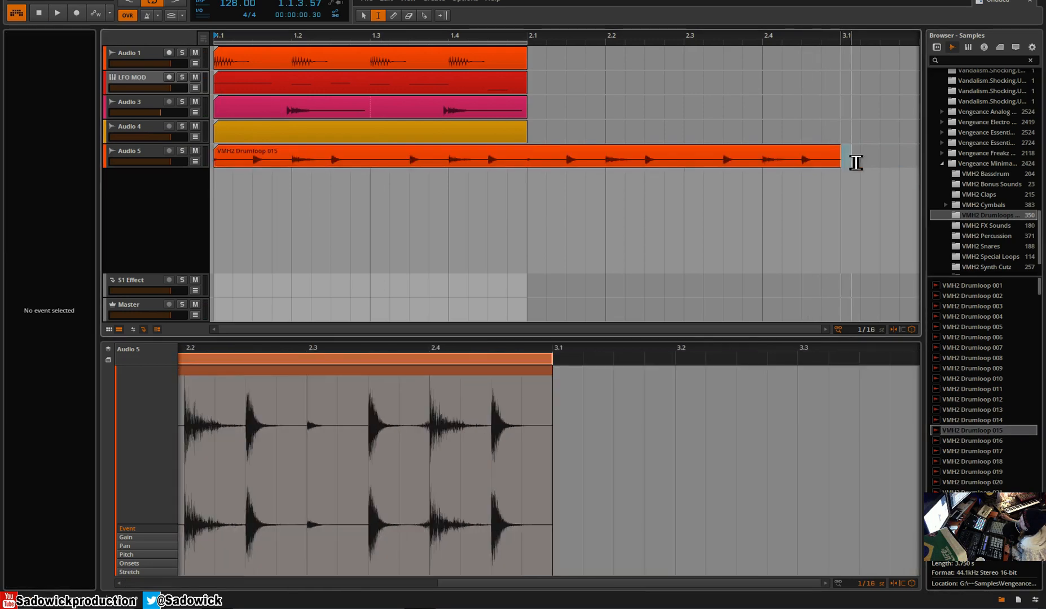
left_click(363, 15)
left_click_drag(843, 158, 527, 170)
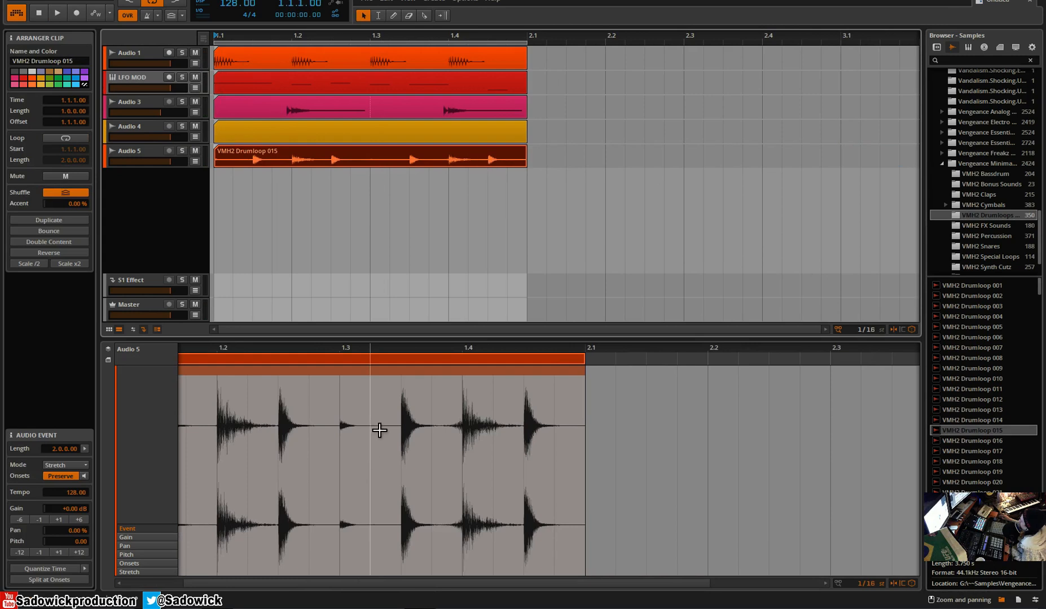
Step: Refine the drum loop's onsets by adding one at beat 1.3 and moving the one near beat 1.4 onto its transient
left_click_drag(346, 348, 643, 349)
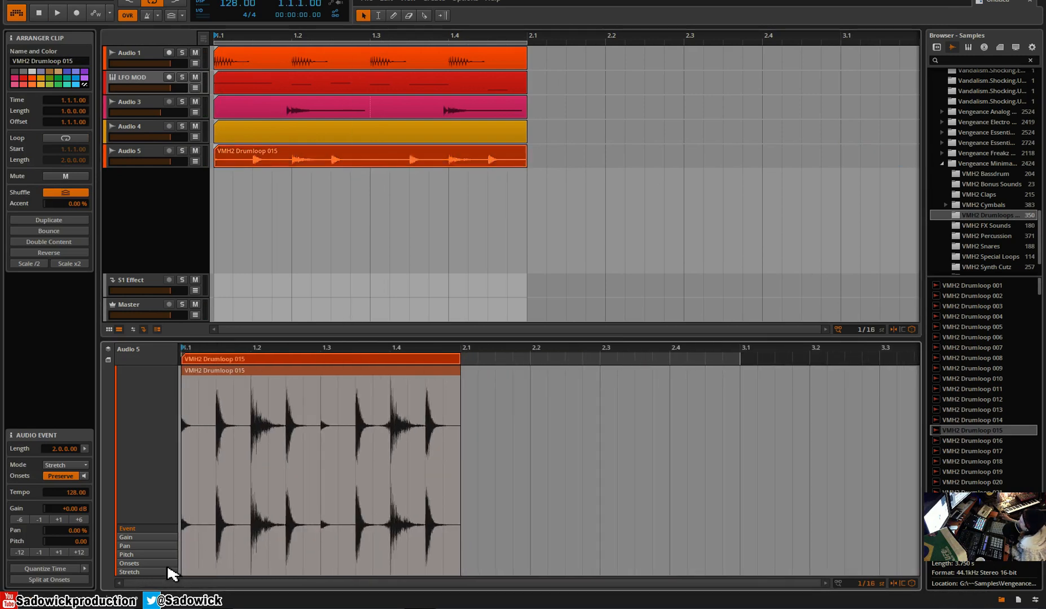
left_click(144, 563)
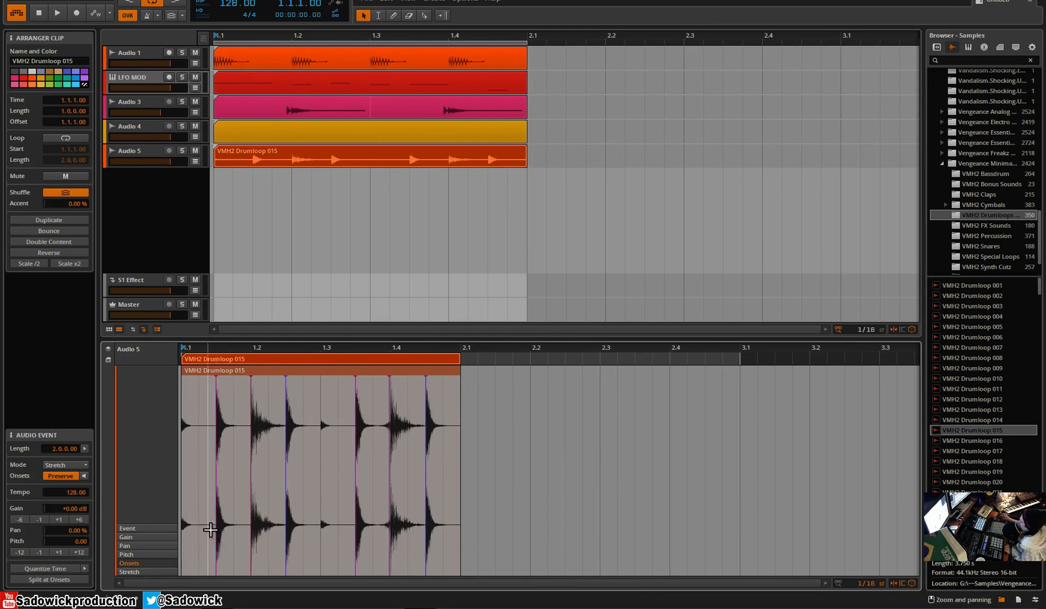
left_click_drag(218, 348, 310, 374)
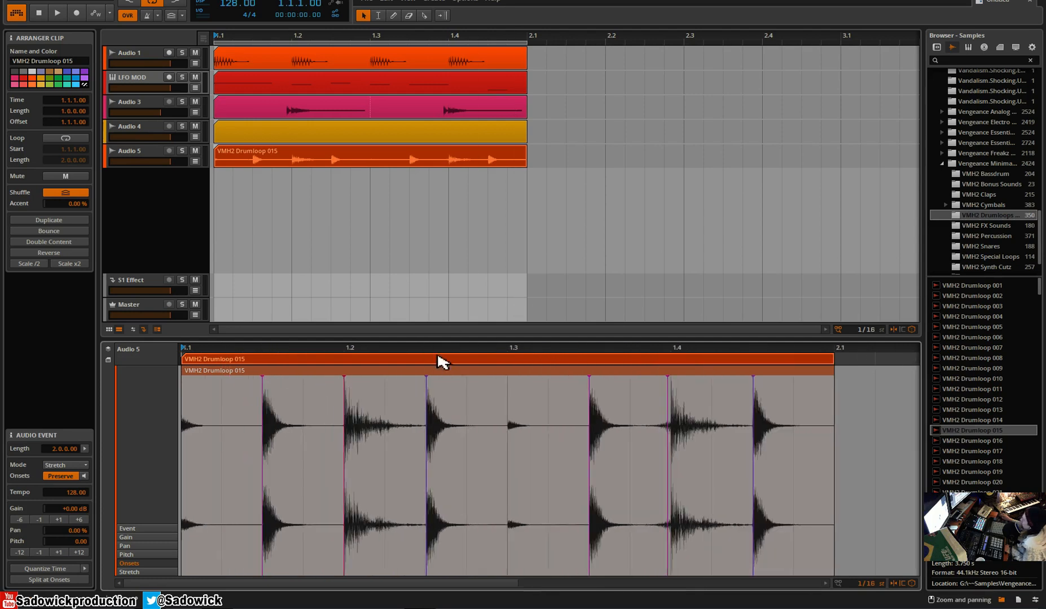
left_click(510, 381)
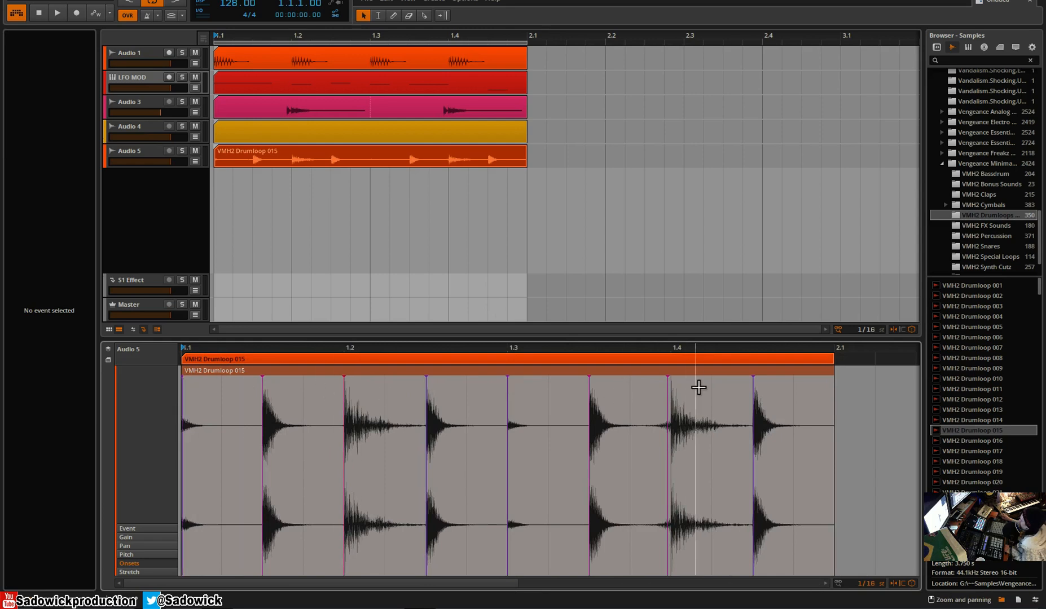
mouse_move(677, 354)
left_mouse_down()
mouse_move(564, 341)
mouse_move(470, 381)
mouse_move(497, 384)
mouse_move(516, 336)
mouse_move(506, 361)
mouse_move(436, 384)
mouse_move(496, 383)
left_mouse_up()
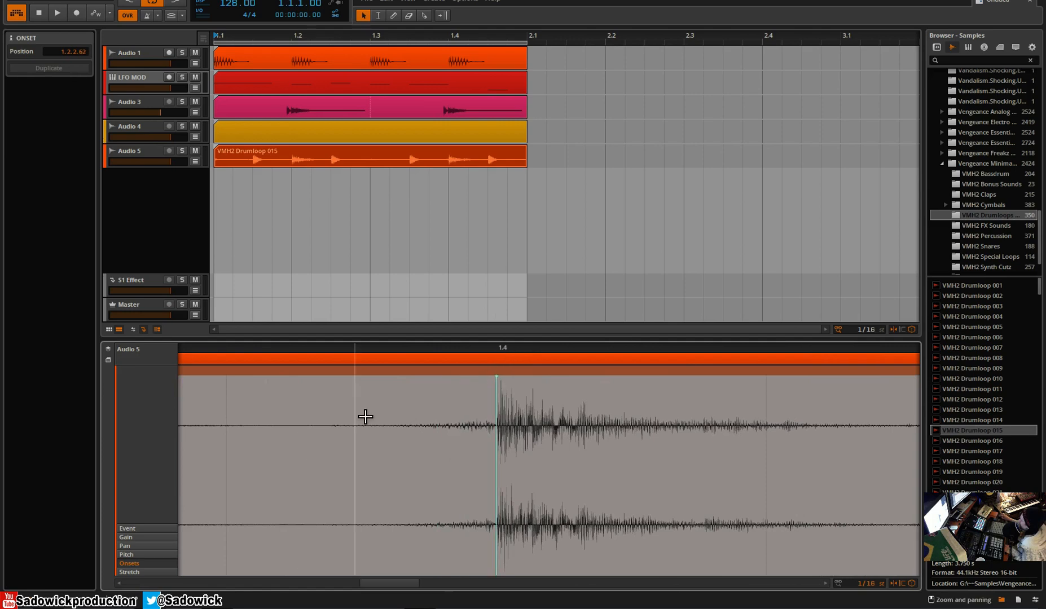
left_click_drag(413, 348, 529, 527)
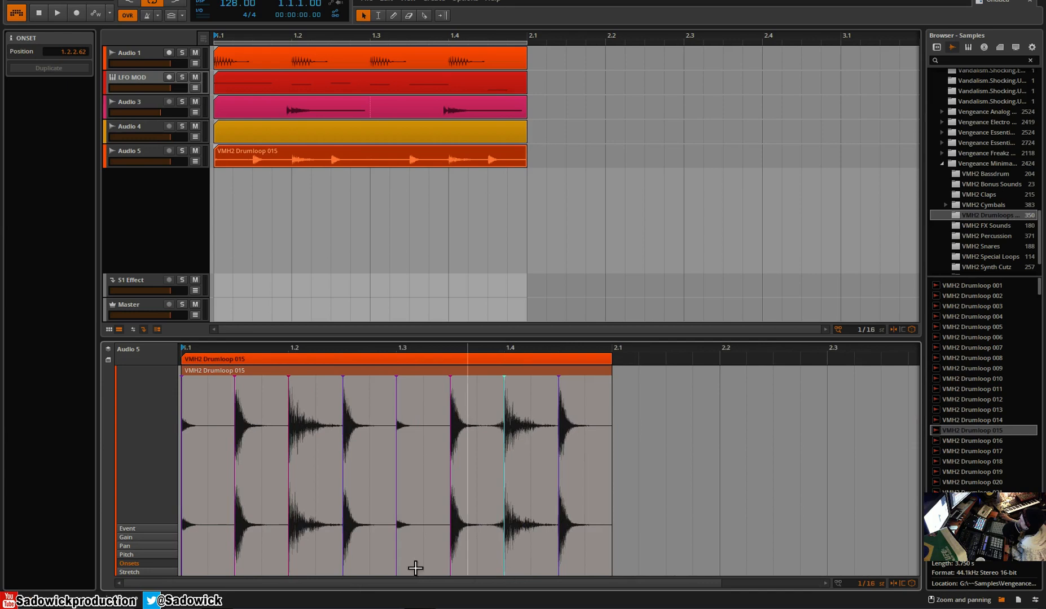
Step: Add a stretch beat marker on the second drum hit at 1.1.3, and remove it again
left_click(149, 572)
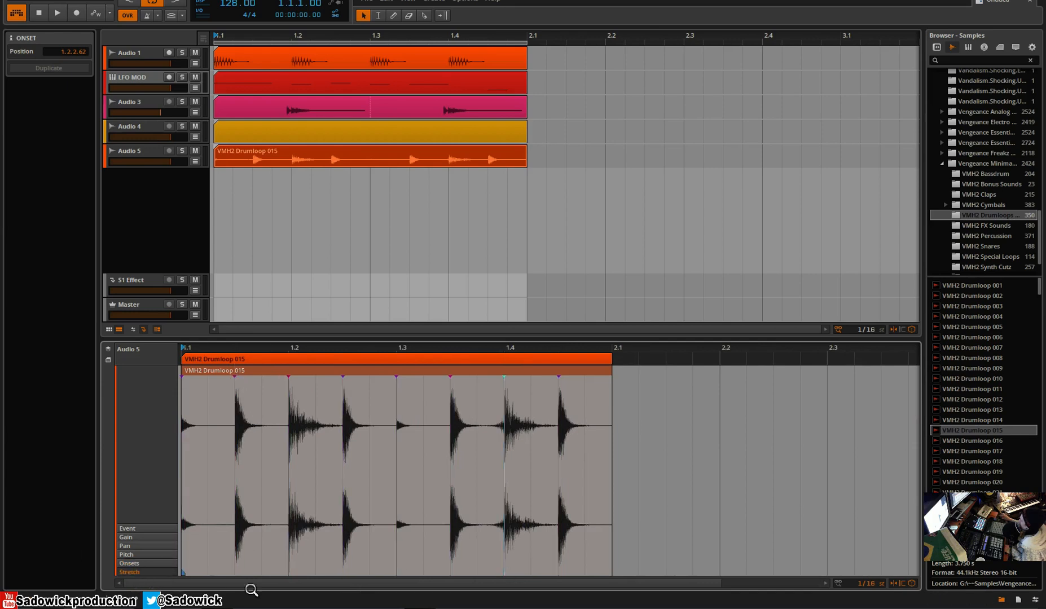
mouse_move(233, 576)
left_mouse_down()
mouse_move(252, 574)
mouse_move(234, 577)
left_mouse_up()
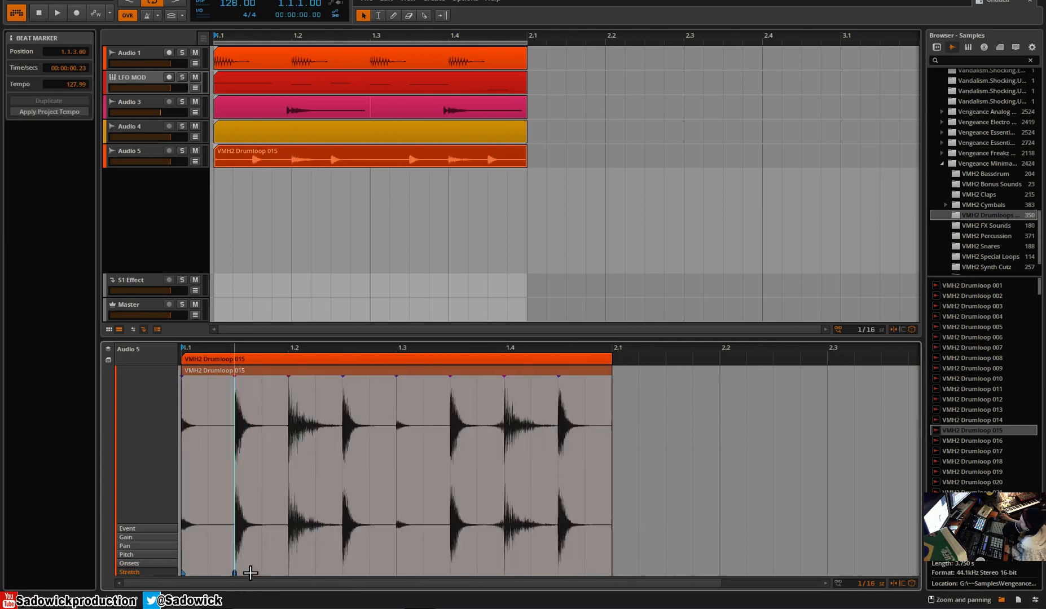
double_click(237, 575)
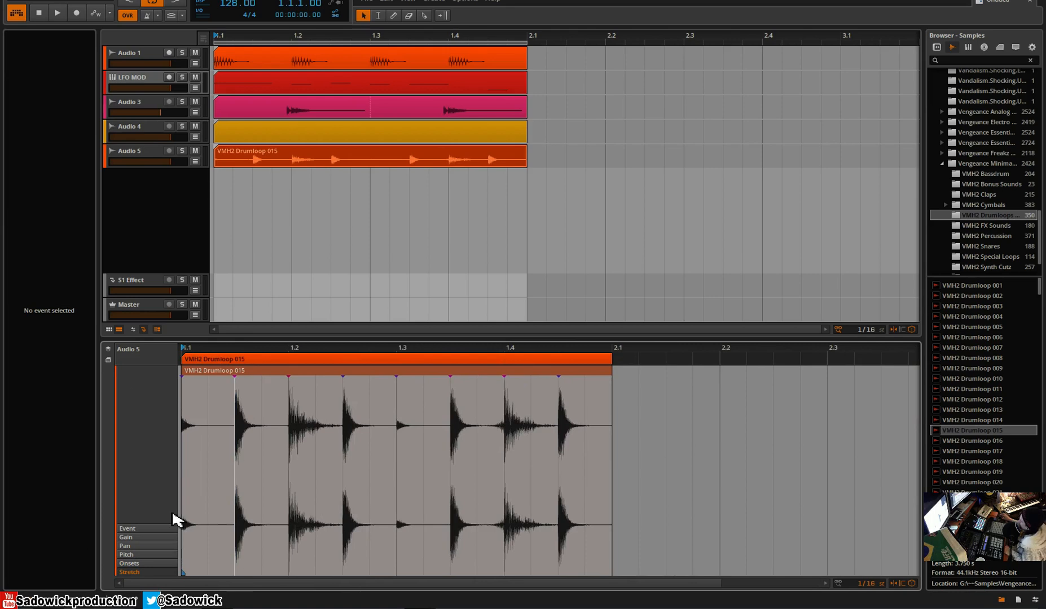
Step: Review the stretch mode choices for the drum loop's audio event, and return to its onset display
left_click(288, 370)
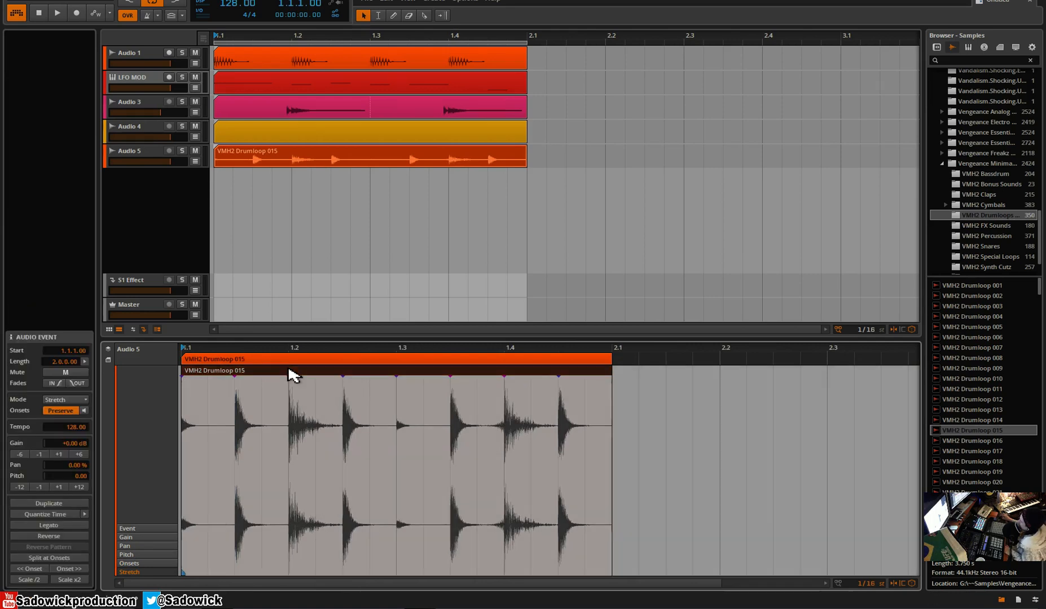
left_click(63, 399)
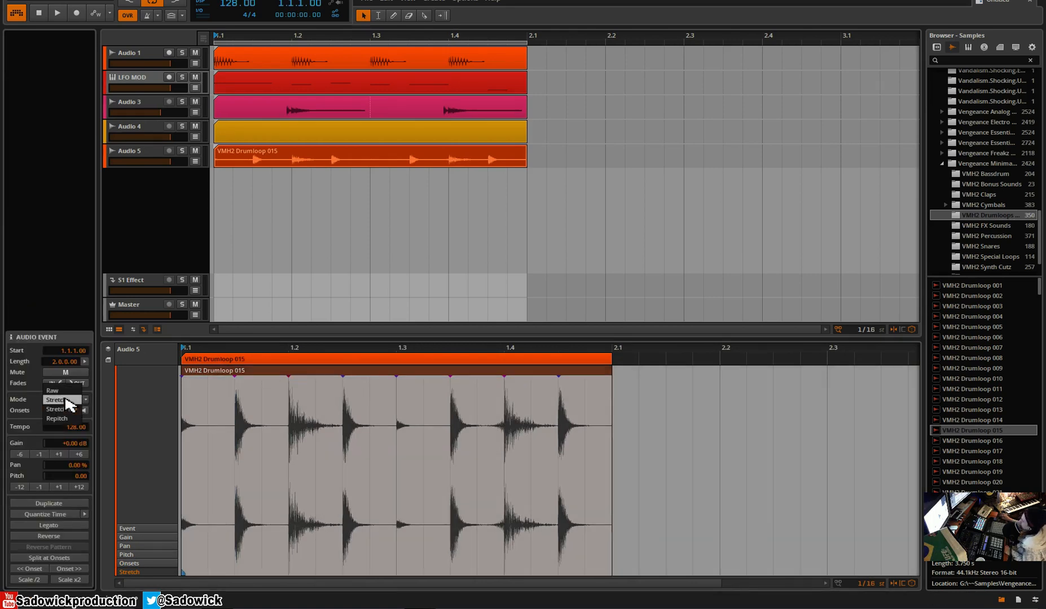
left_click(104, 405)
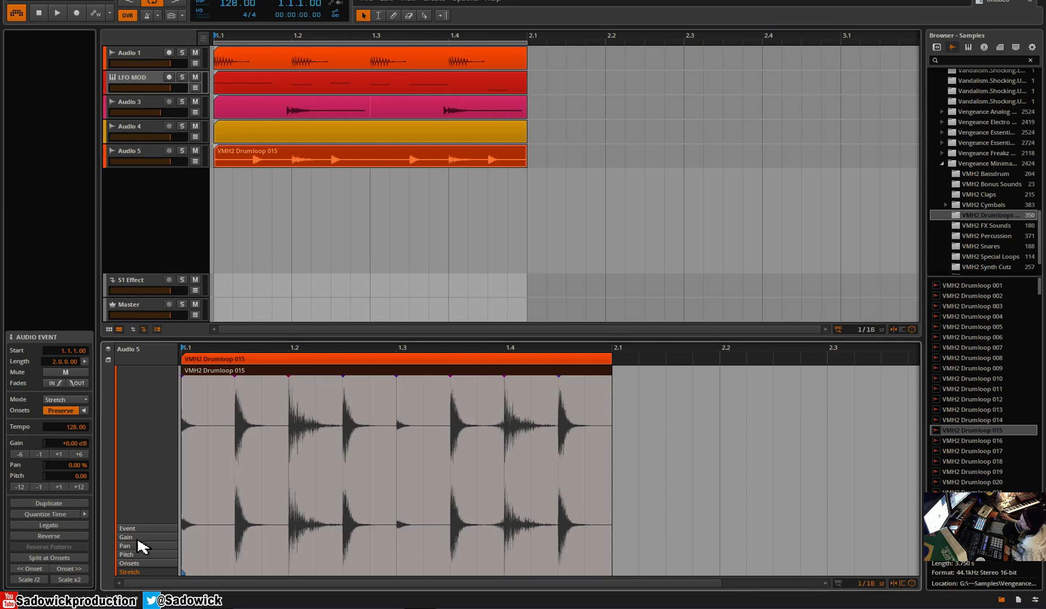
left_click(138, 563)
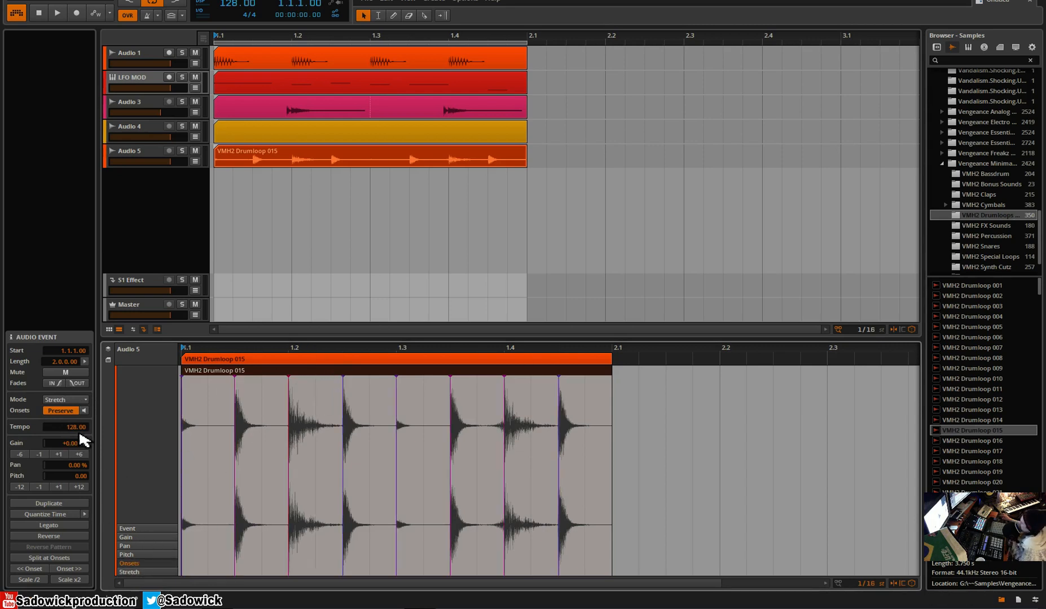
Step: Play the drum loop with Audio 5 soloed, and split its audio event at the onsets
key("space")
left_click(181, 151)
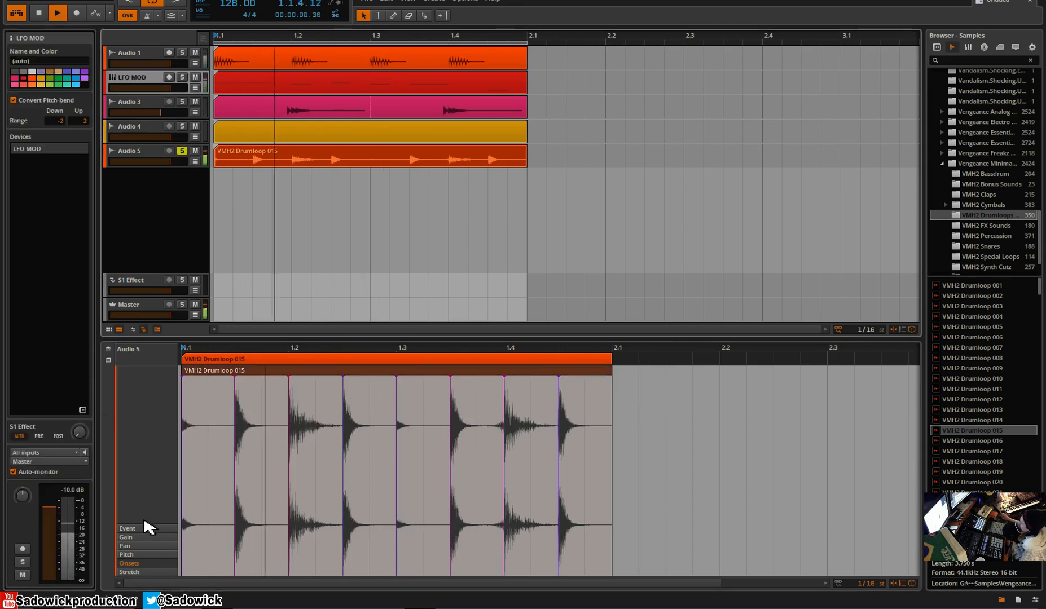
left_click(271, 370)
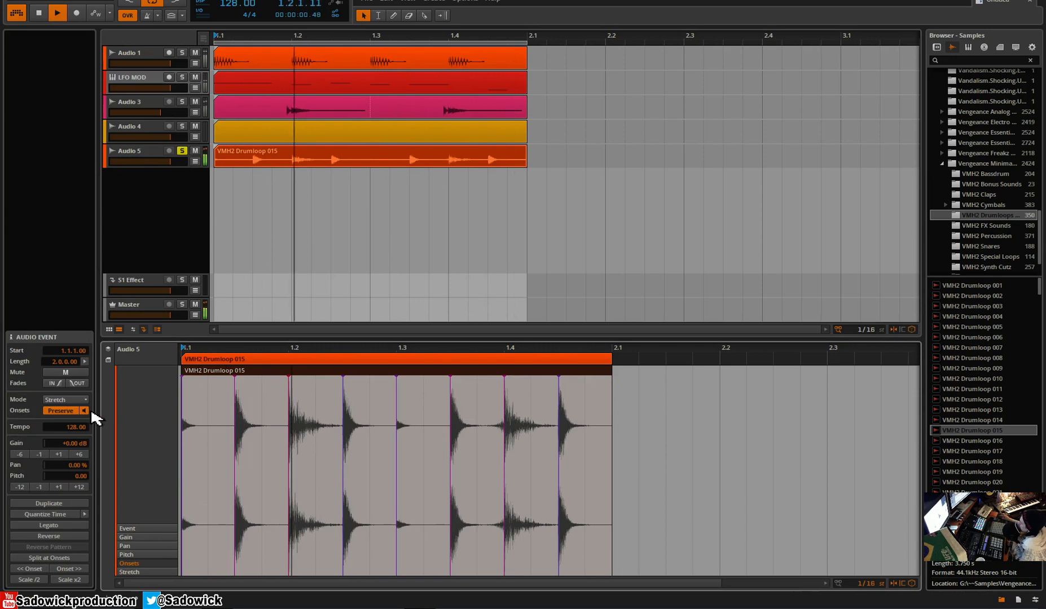
key("space")
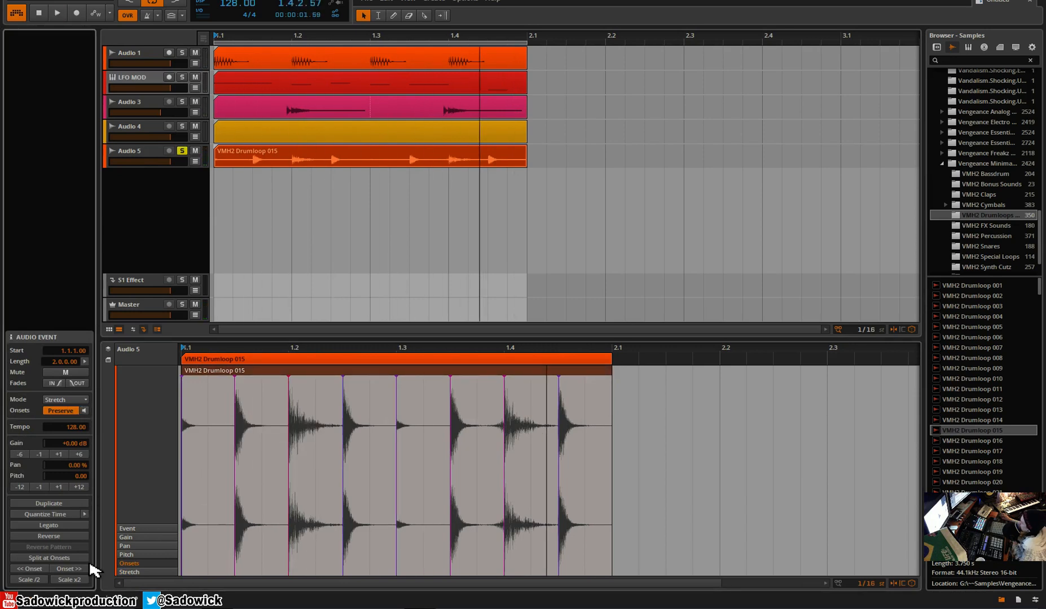
left_click(48, 558)
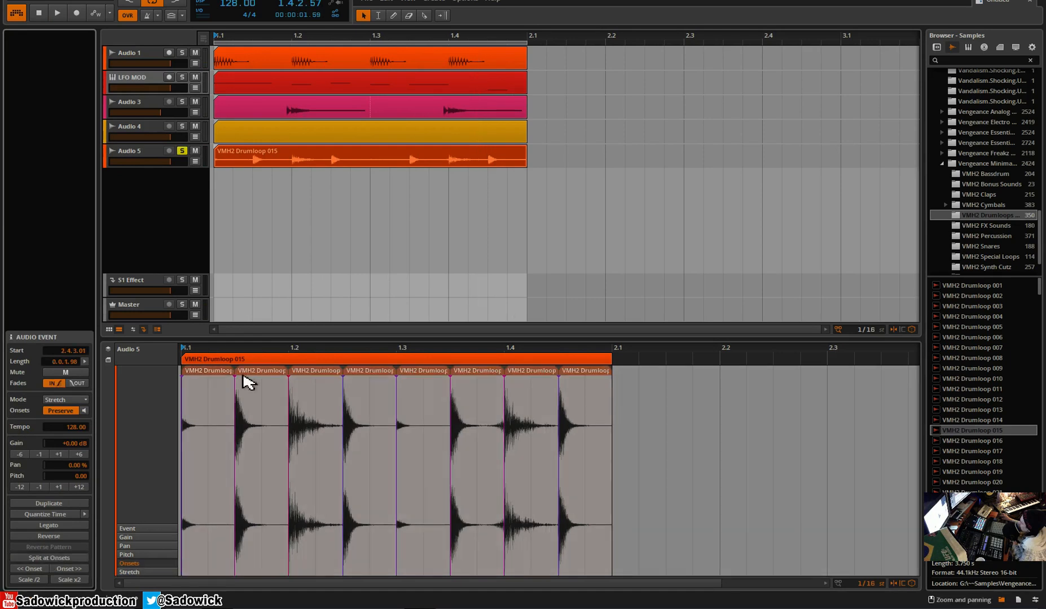
Step: Delete the four drum loop slices from beat 1.3 to the end of the clip
left_click(422, 374)
key("Delete")
left_click(474, 375)
key("Delete")
left_click(519, 371)
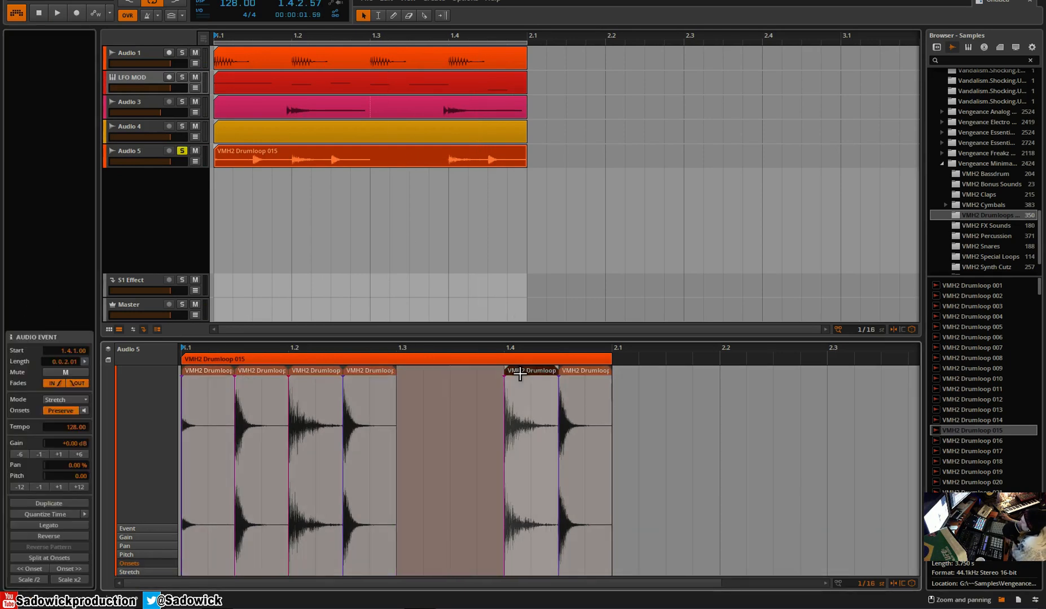
key("Delete")
left_click(565, 372)
key("Delete")
Step: With the loop playing, move the second slice to 1.1.2 and place another drum hit at 1.1.3
left_click(260, 372)
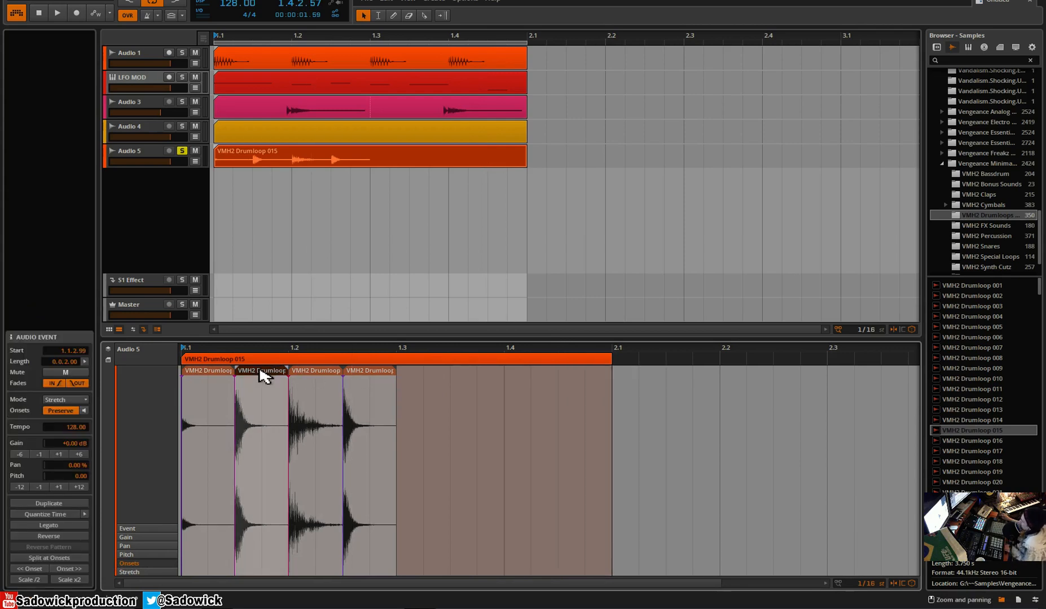
key("space")
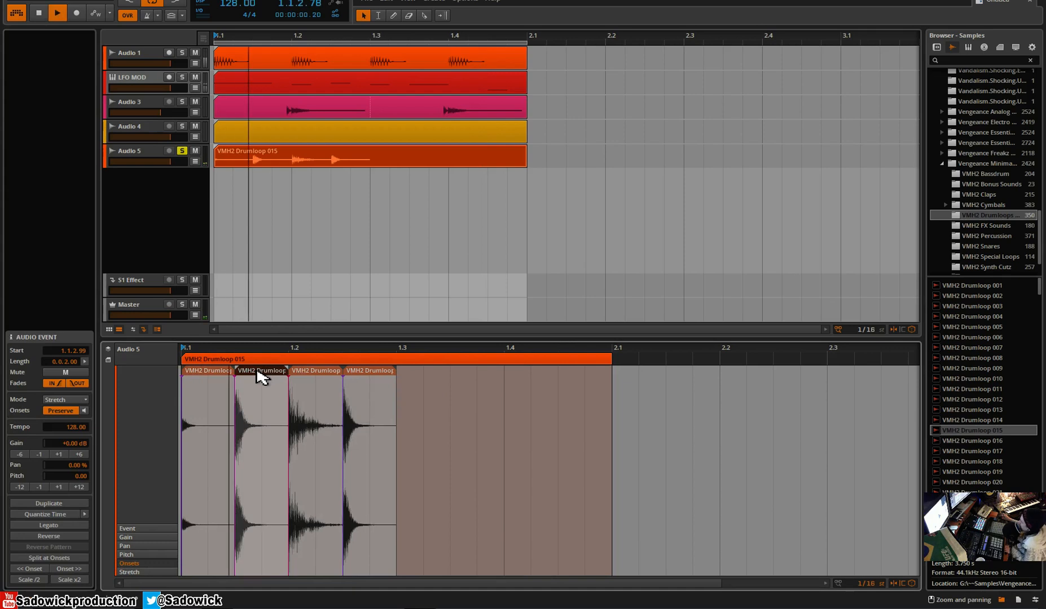
left_click_drag(260, 374, 234, 375)
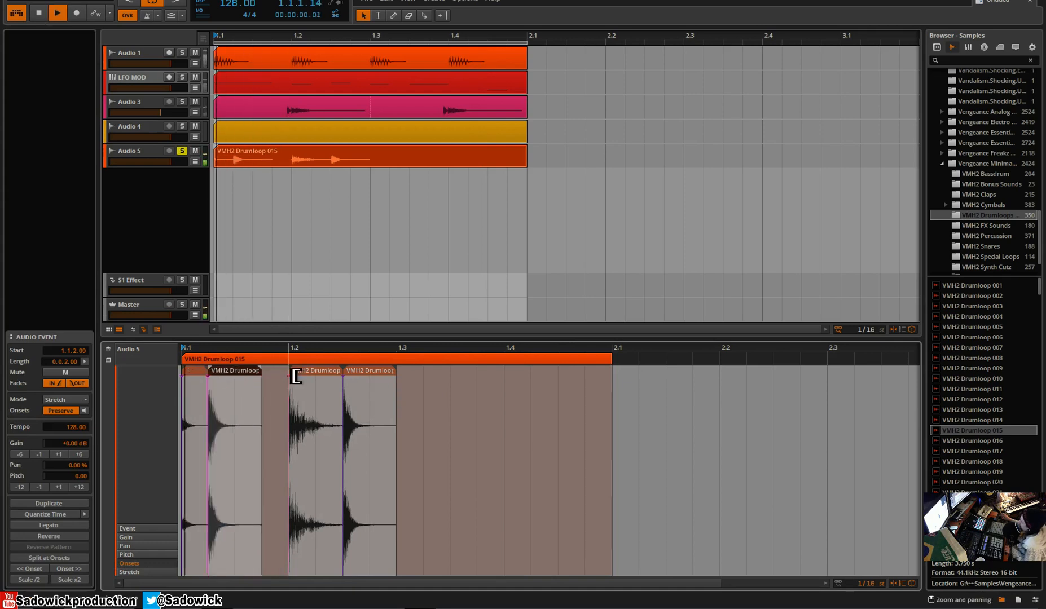
left_click_drag(308, 376, 346, 399)
Step: Copy the first slice to 1.2.3, duplicate it to 1.2.4, and listen to the result
left_click(192, 372)
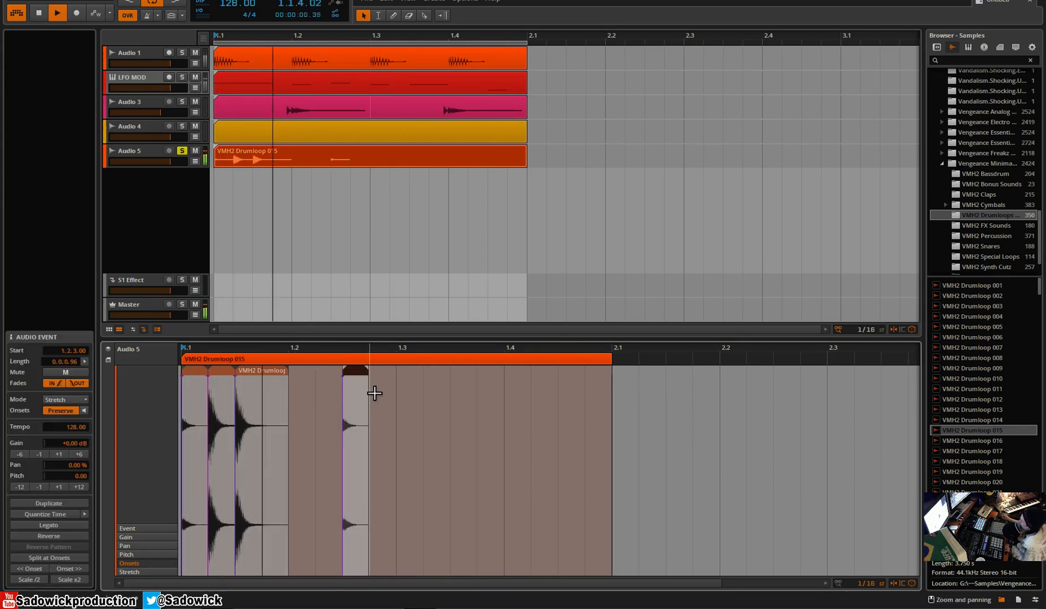
key("ctrl+d")
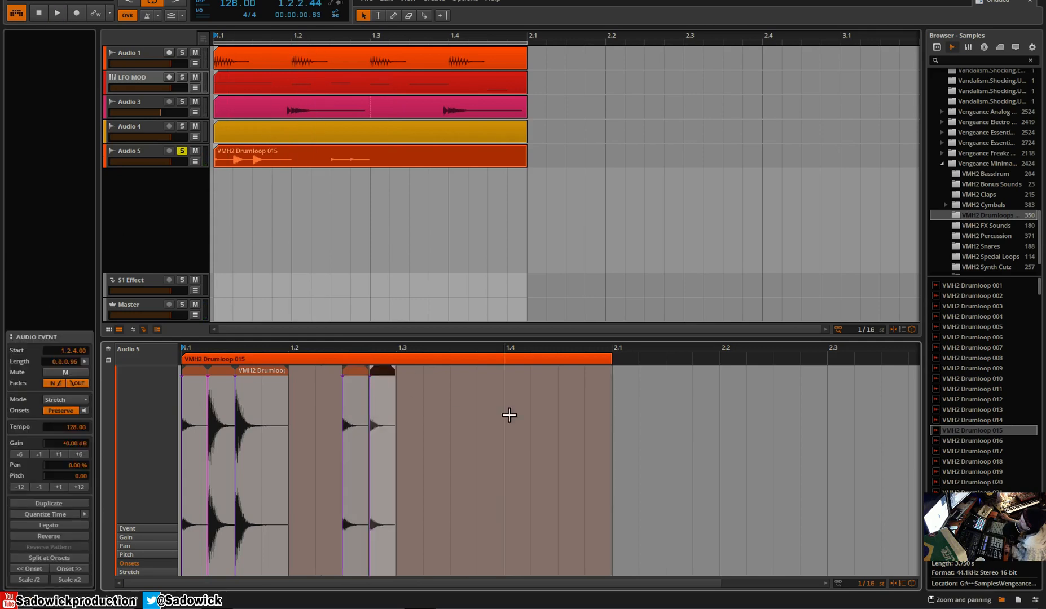
key("space")
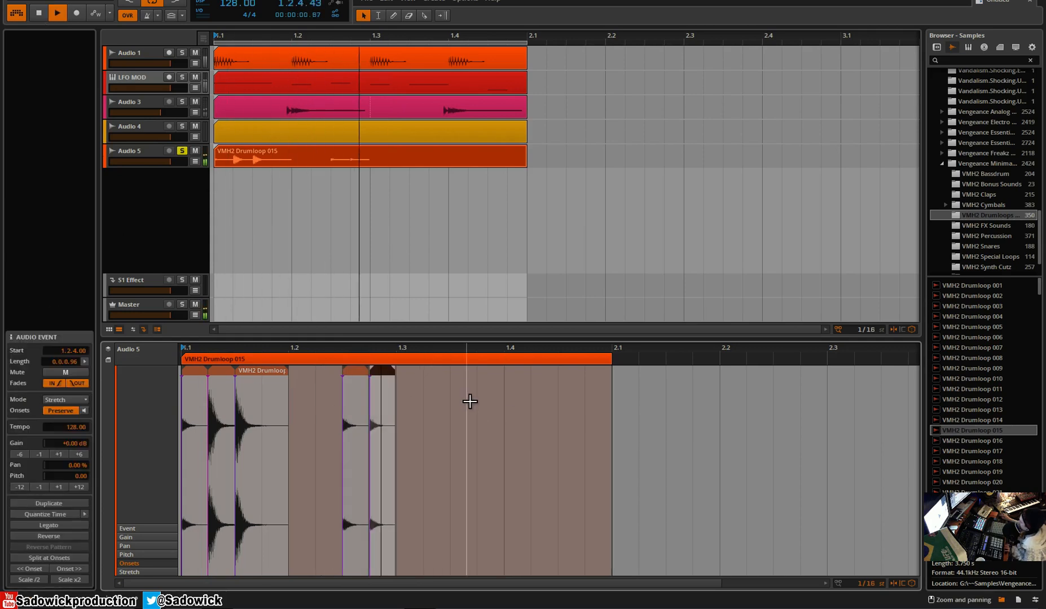
key("space")
Step: Paste a copy of the drum hit from 1.1.3 at 1.2.4, replacing the short slice there, and play the loop
left_click(255, 382)
left_click(275, 372)
left_click(380, 404)
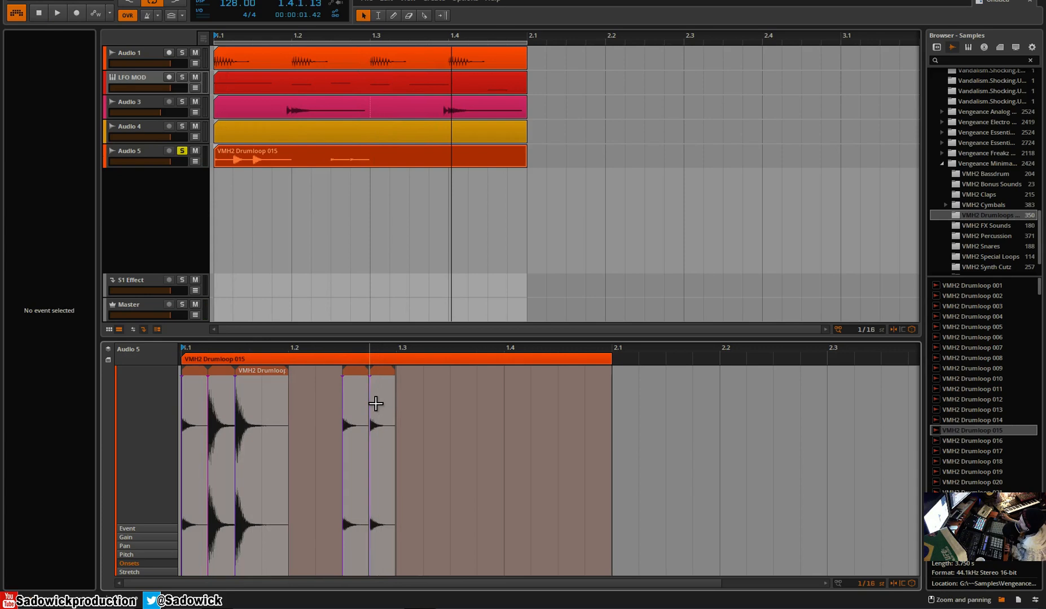
key("ctrl+v")
key("space")
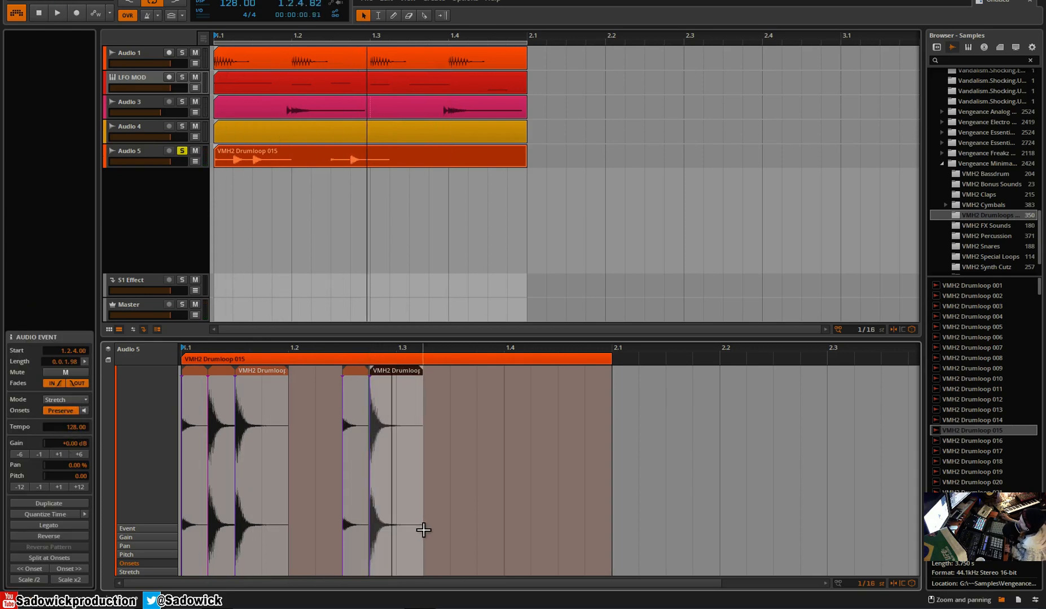
Step: Add stretch beat markers at the start and middle of the 1.2.4 slice, move the middle one to its end, and play it
left_click(146, 573)
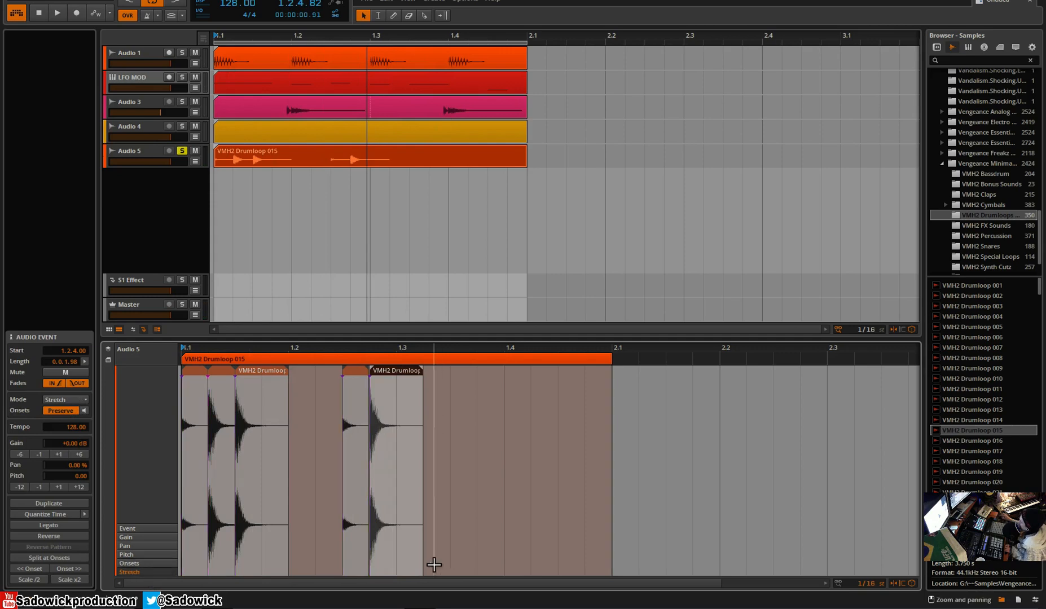
left_click(372, 573)
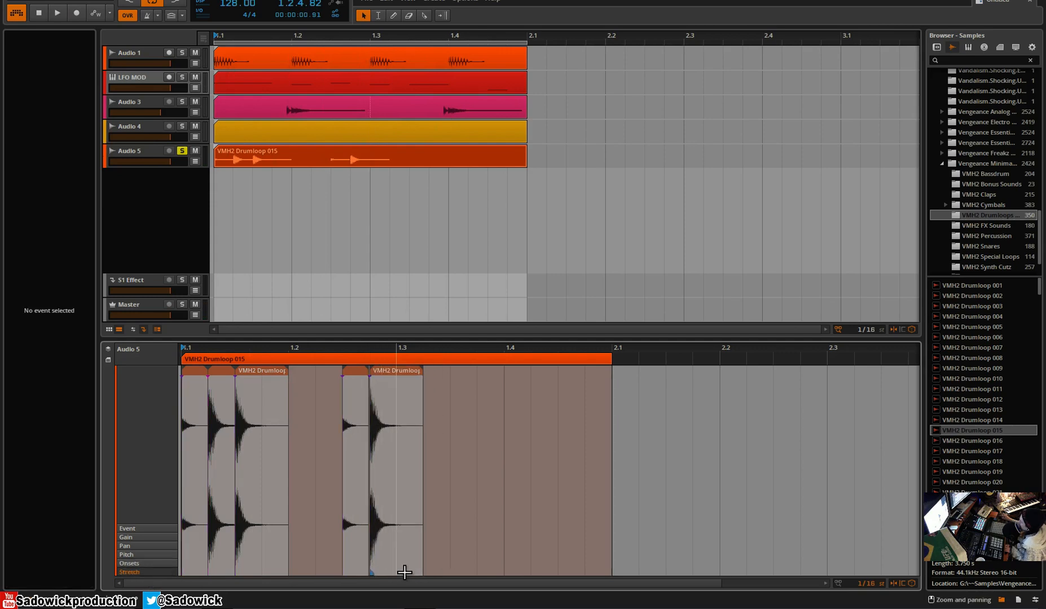
left_click_drag(399, 579, 422, 580)
key("space")
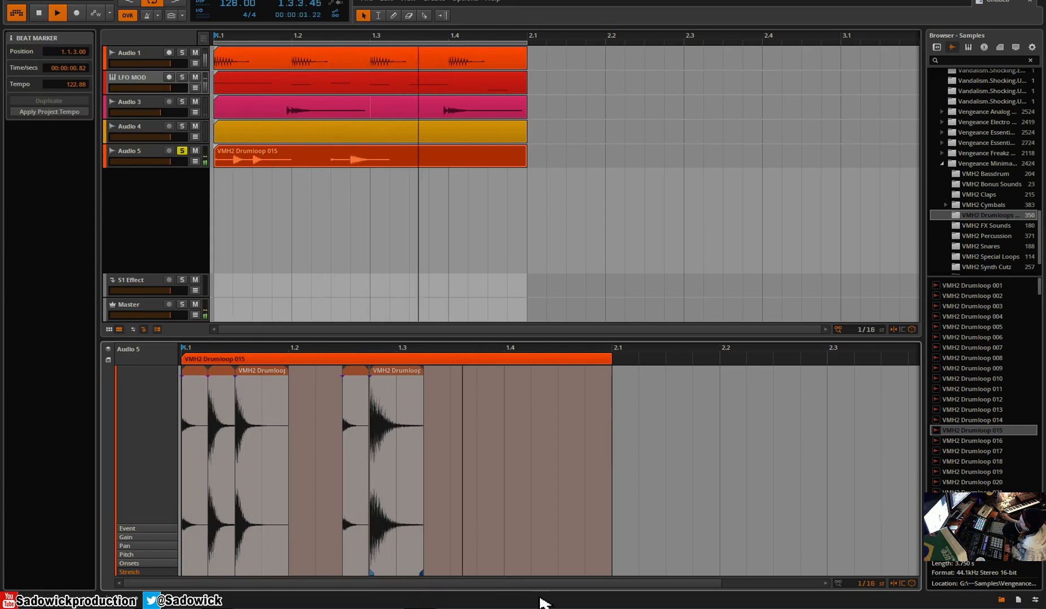
Step: Extend the 1.2.4 slice to a length of 0.0.3.00 and shift its second beat marker rightward to stretch the hit further
left_click_drag(424, 373, 449, 372)
key("space")
key("space")
mouse_move(425, 573)
left_mouse_down()
mouse_move(443, 574)
mouse_move(455, 595)
mouse_move(425, 578)
left_mouse_up()
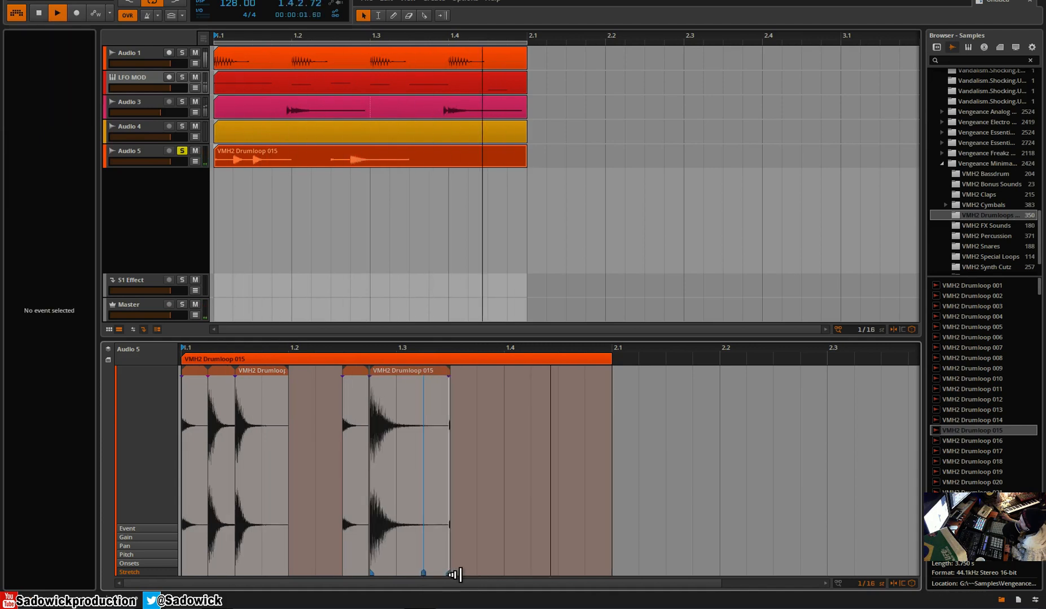
left_click_drag(450, 577, 476, 578)
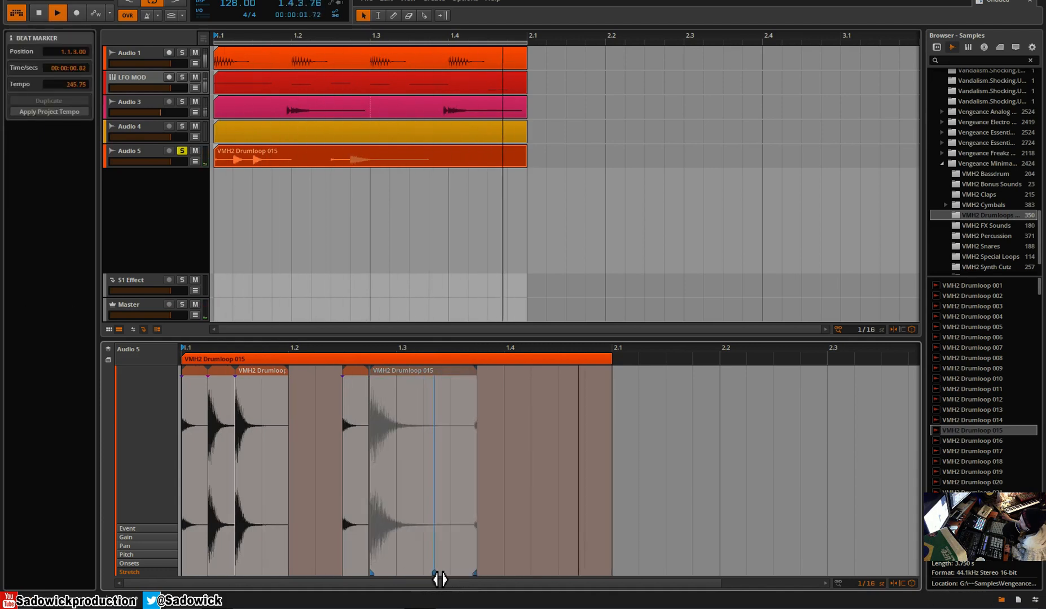
left_click_drag(477, 374, 455, 374)
key("space")
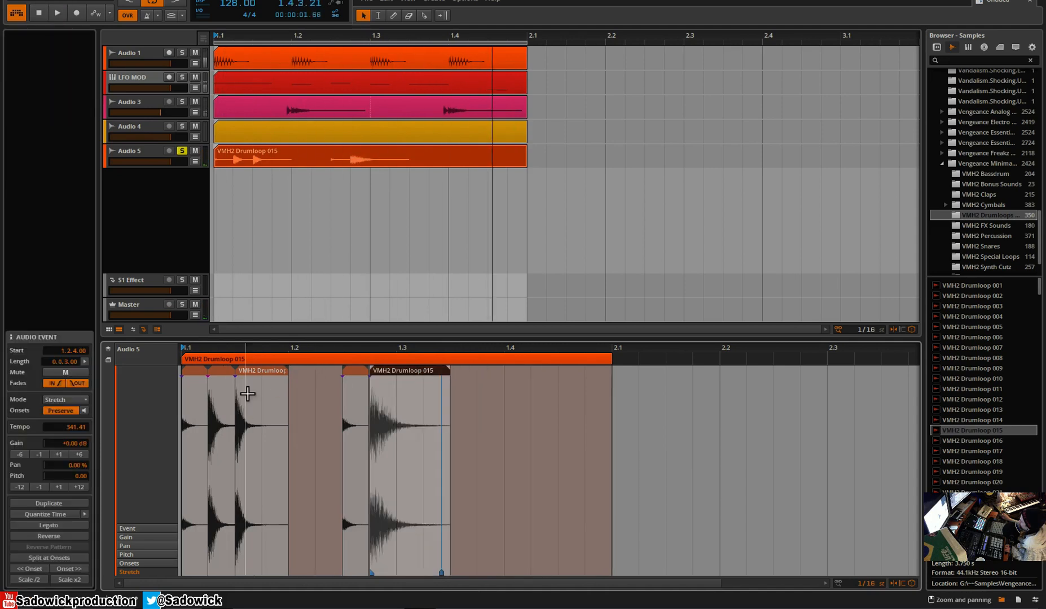
Step: Paste copies of the first slice at 1.3.4, 1.4.2 and 1.4.4, and play the loop
left_click(195, 373)
left_click(477, 403)
double_click(476, 404)
left_click(538, 398)
double_click(541, 401)
double_click(586, 399)
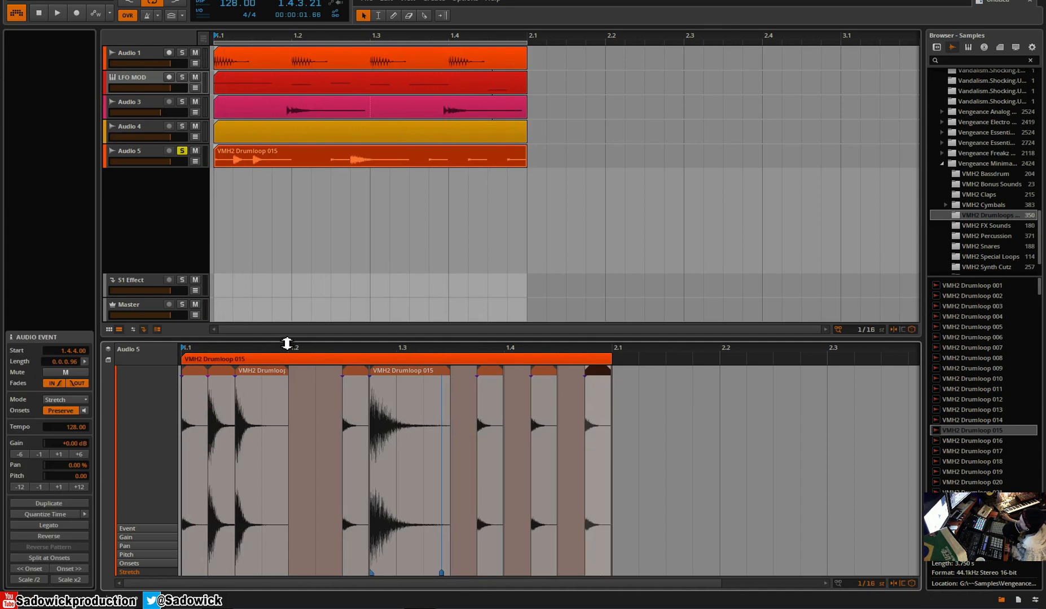
key("space")
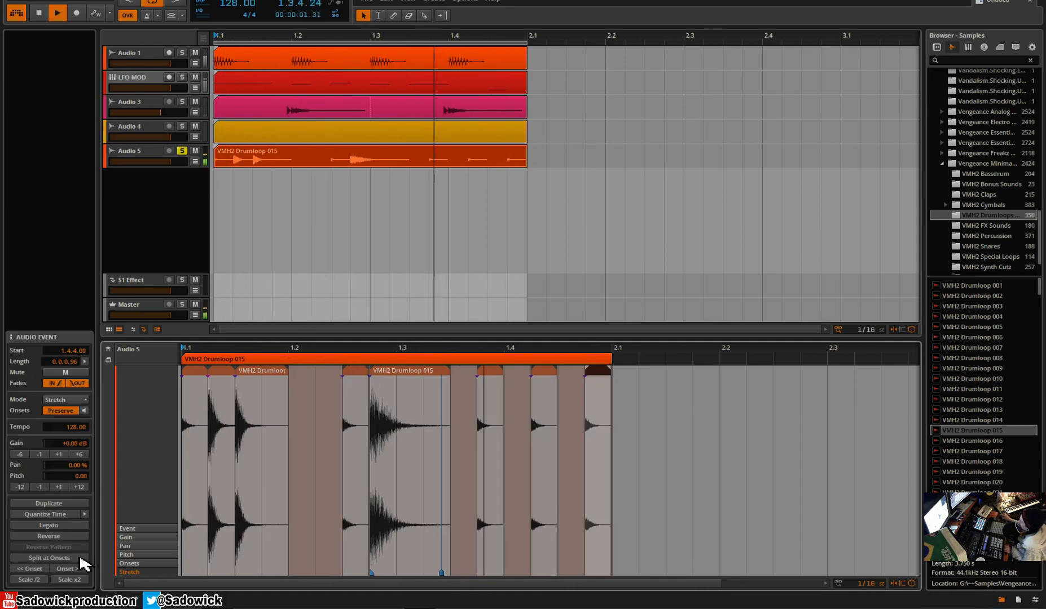
key("space")
Step: Show the pan expression of the drum loop and draw a nearly centered pan line across all slices with the Pen tool
left_click(489, 373)
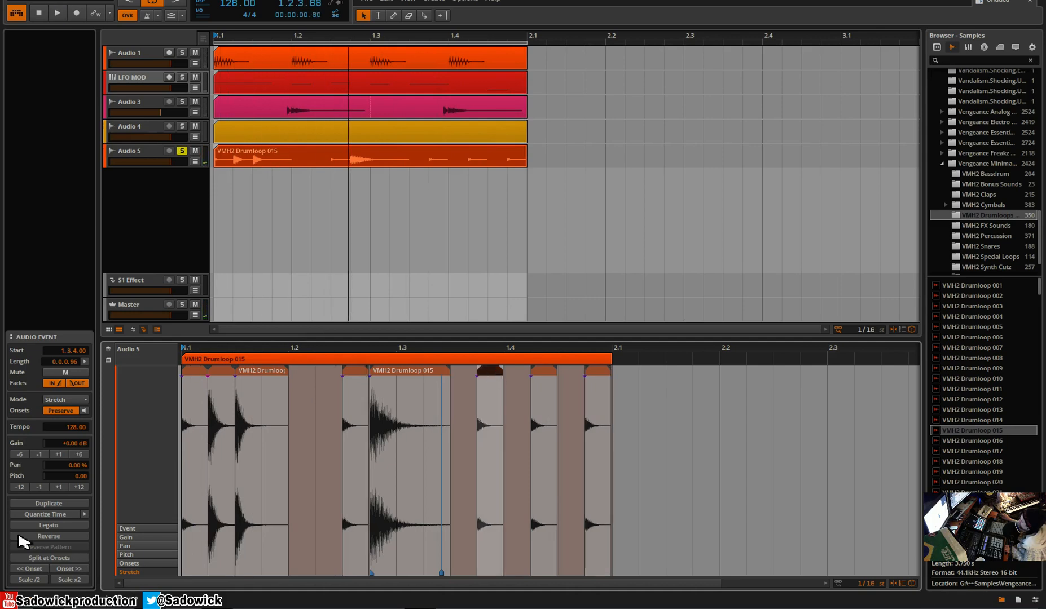
left_click(127, 537)
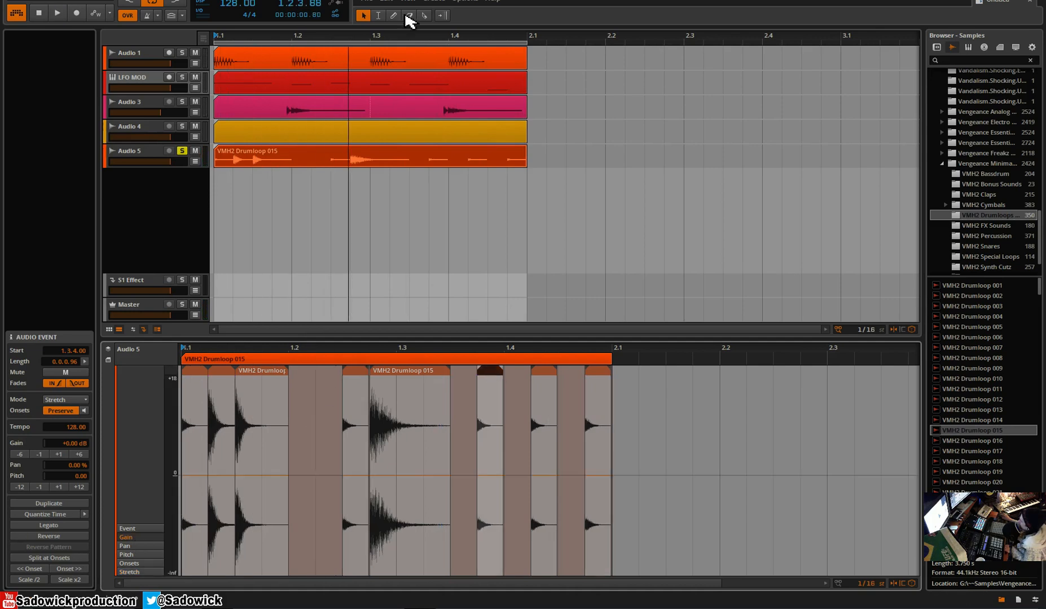
left_click(394, 15)
left_click(135, 546)
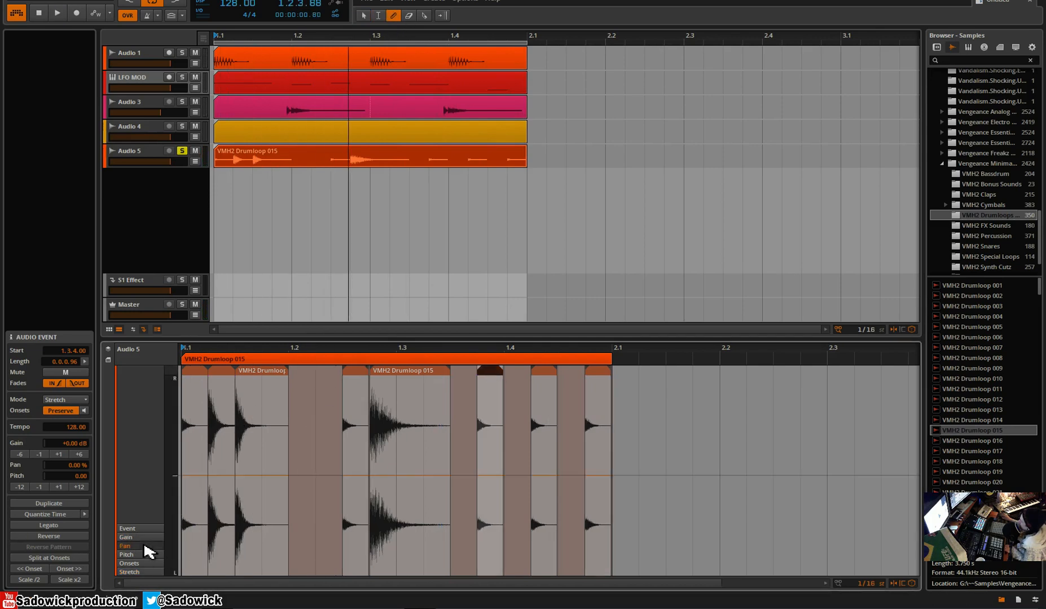
mouse_move(212, 484)
left_mouse_down()
mouse_move(236, 481)
mouse_move(196, 479)
mouse_move(509, 467)
mouse_move(634, 478)
left_mouse_up()
Step: While the loop plays, draw alternating right and left pan offsets over the individual hits, and return to the Pointer tool
key("space")
left_click_drag(207, 459, 242, 460)
left_click_drag(240, 496, 263, 501)
left_click_drag(367, 464, 398, 463)
left_click_drag(398, 513, 441, 510)
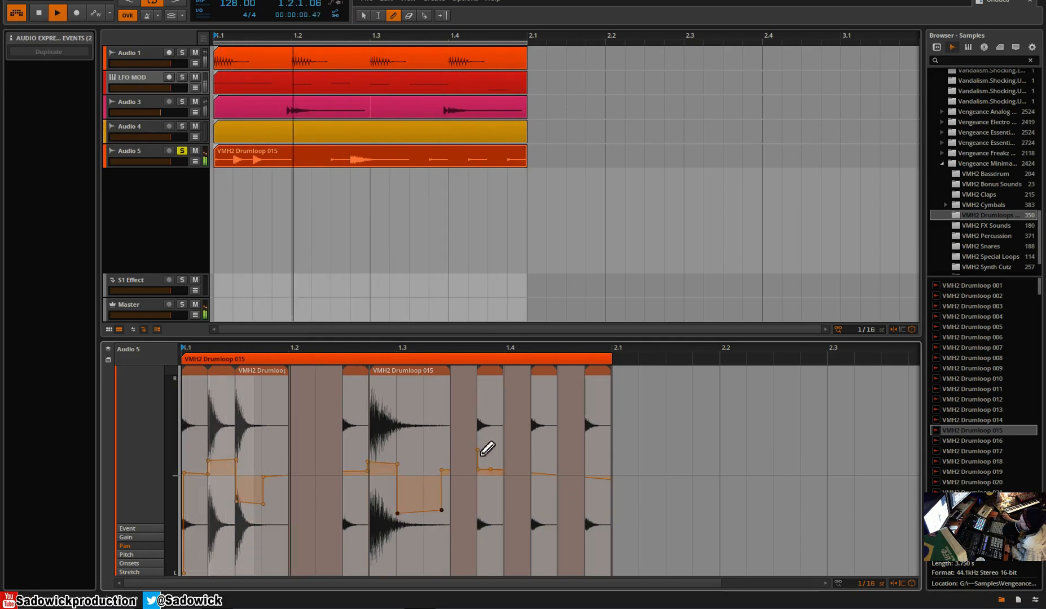
left_click_drag(479, 450, 500, 453)
mouse_move(529, 492)
left_mouse_down()
mouse_move(573, 489)
mouse_move(532, 500)
mouse_move(608, 461)
left_mouse_up()
key("space")
left_click_drag(190, 372, 217, 374)
key("1")
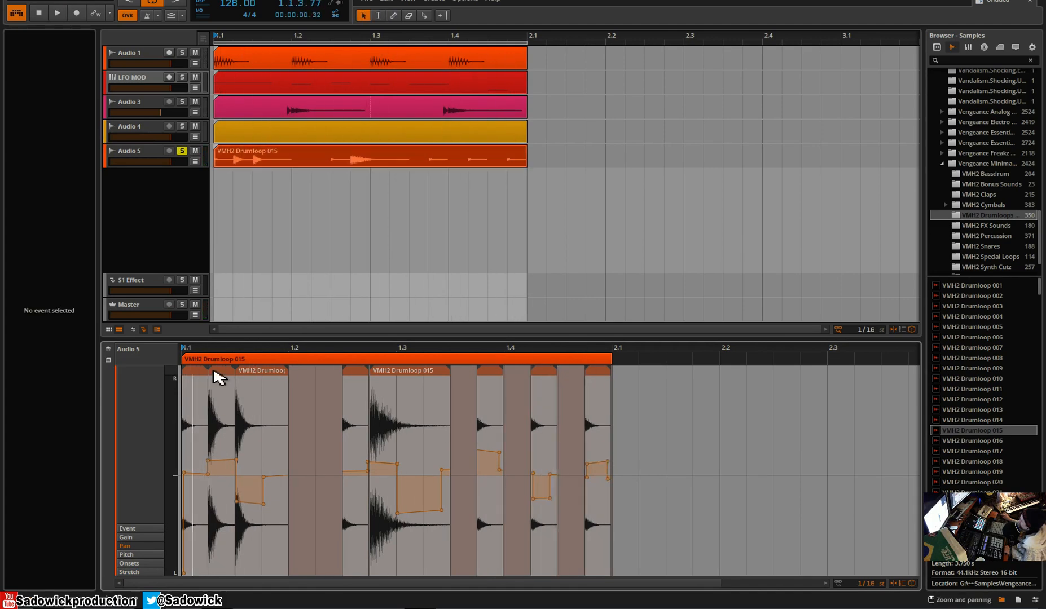
Step: Select all the drum loop slices, check their available commands, and try to consolidate the Audio 5 clip
left_click(202, 372)
key("ctrl+a")
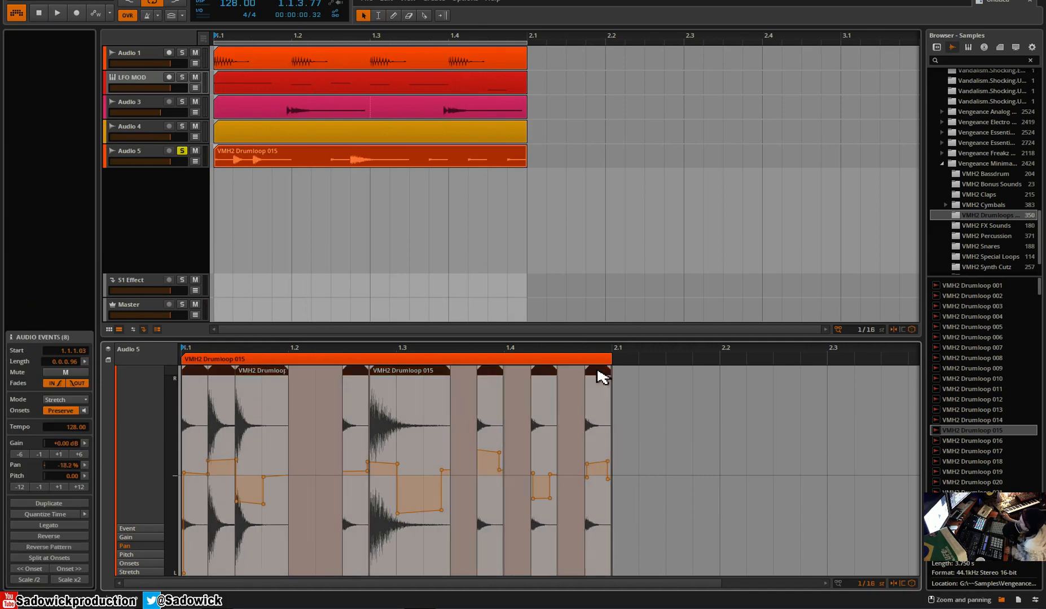
right_click(600, 371)
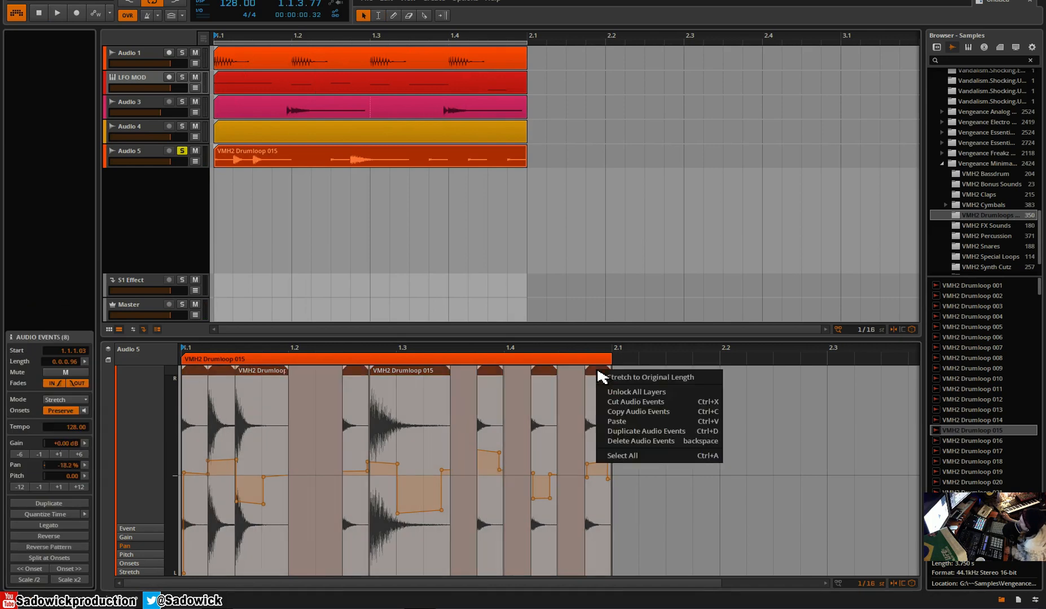
right_click(372, 158)
left_click(405, 216)
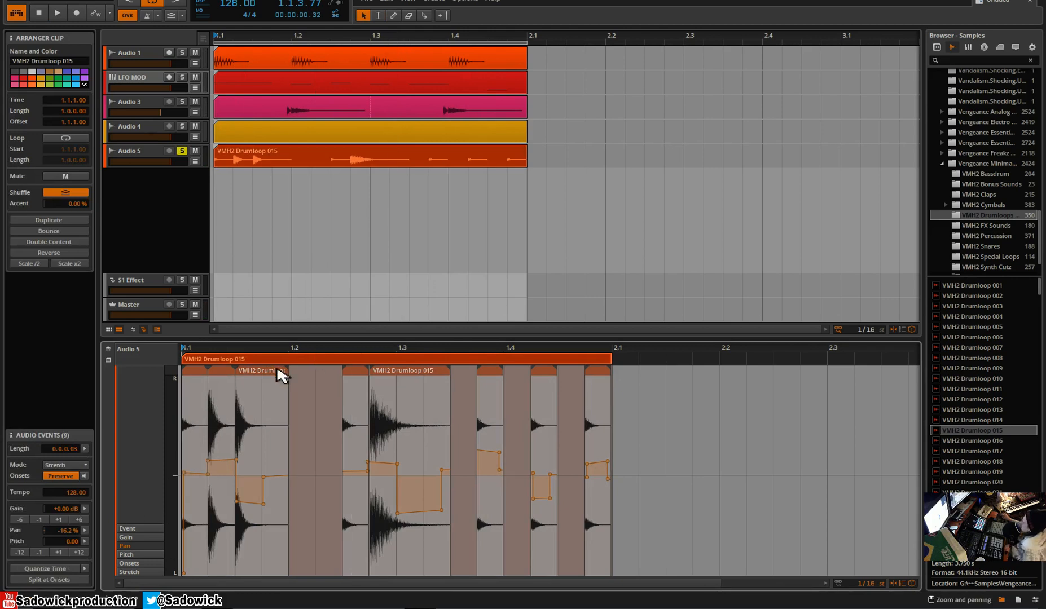
Step: Reselect all the slices and examine the commands offered for the audio events and their clip
left_click(200, 370)
left_click_drag(603, 382, 603, 377)
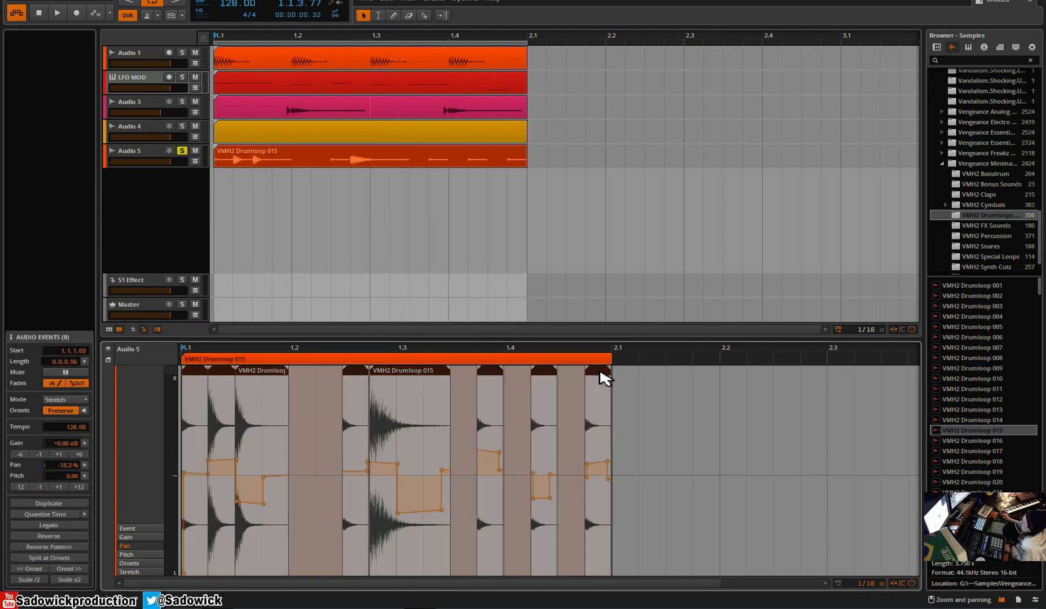
right_click(603, 378)
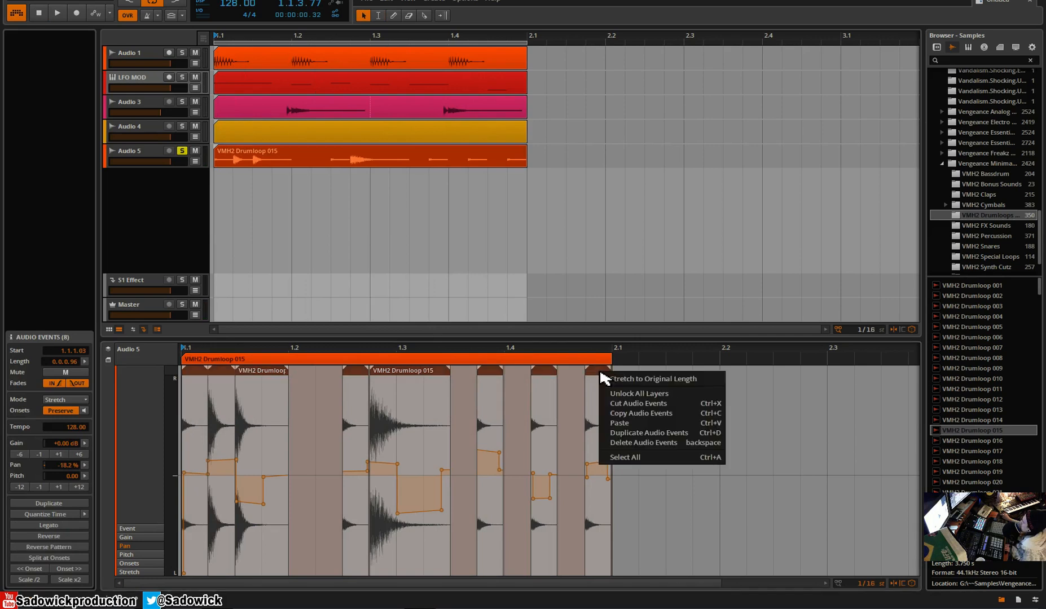
right_click(361, 370)
left_click(420, 416)
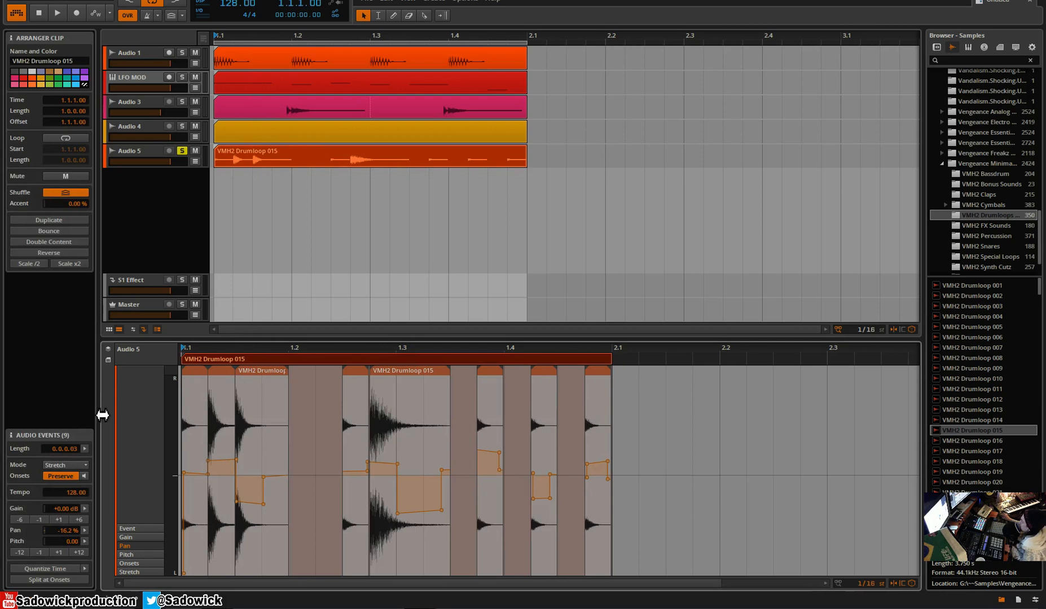
right_click(179, 189)
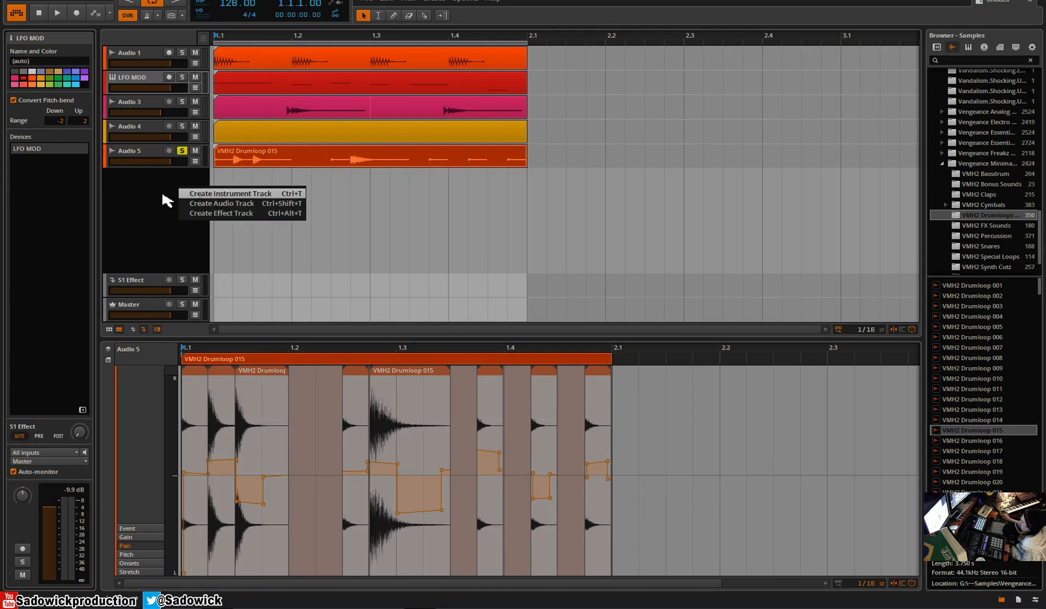
left_click(141, 200)
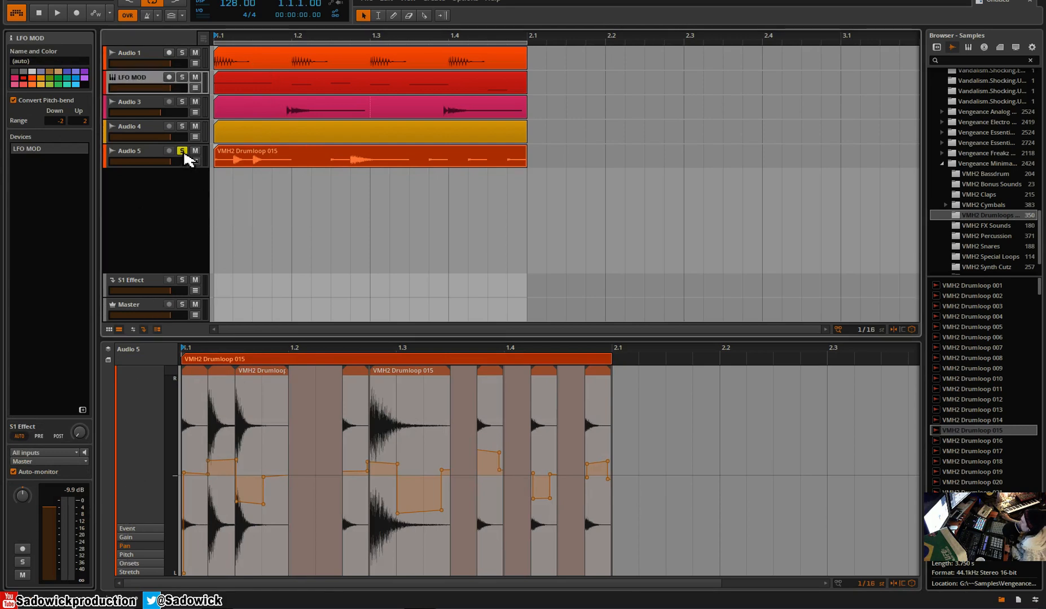
Step: Switch the audio editor to the event display, select all the slices, and try to consolidate the VMH2 Drumloop 015 clip
left_click(136, 529)
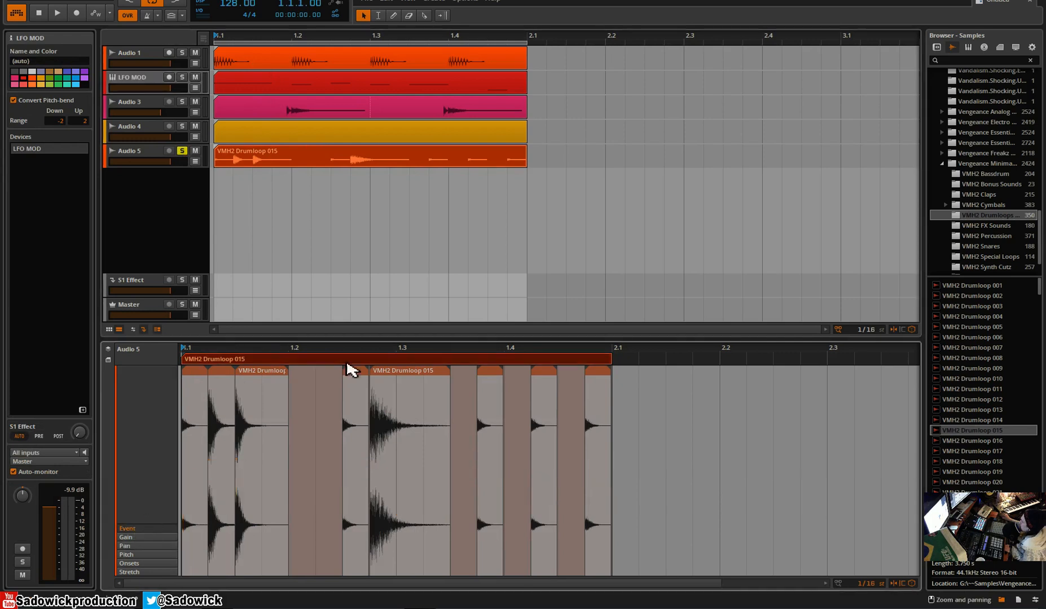
left_click(257, 371)
left_click(199, 370)
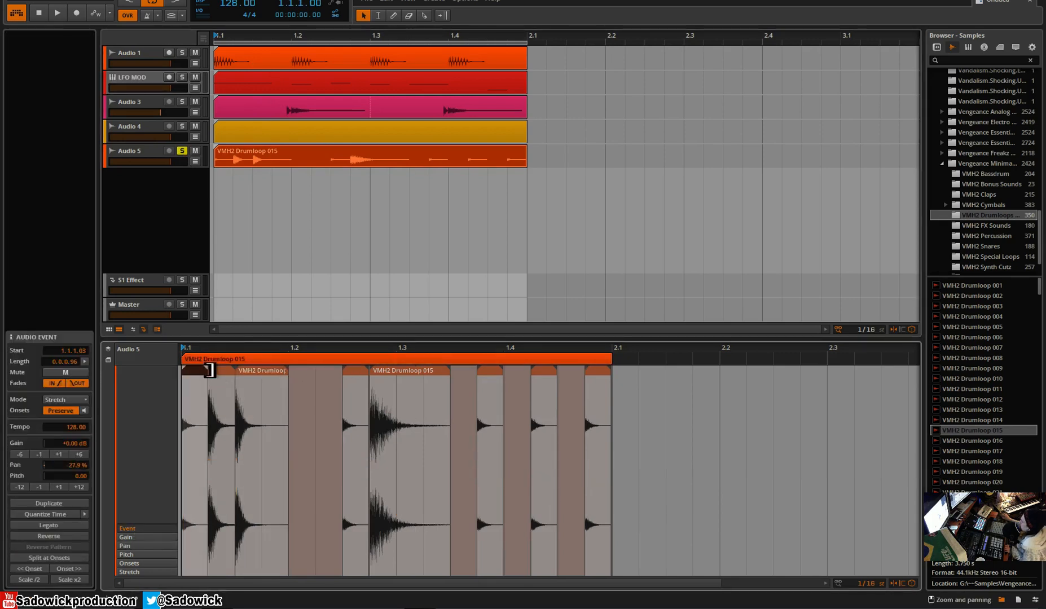
key("ctrl+a")
right_click(602, 376)
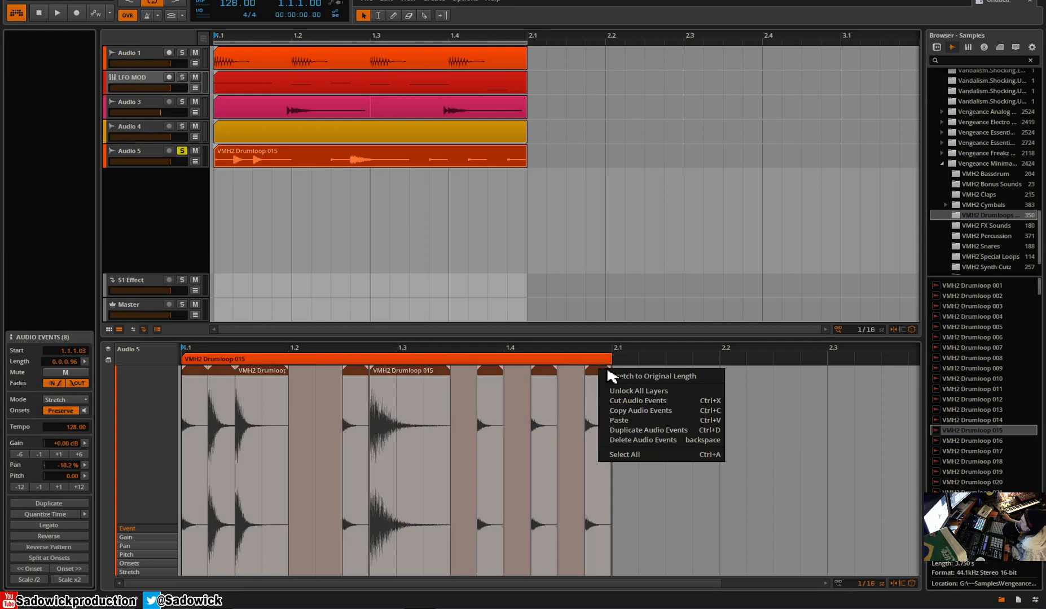
left_click(380, 355)
right_click(378, 357)
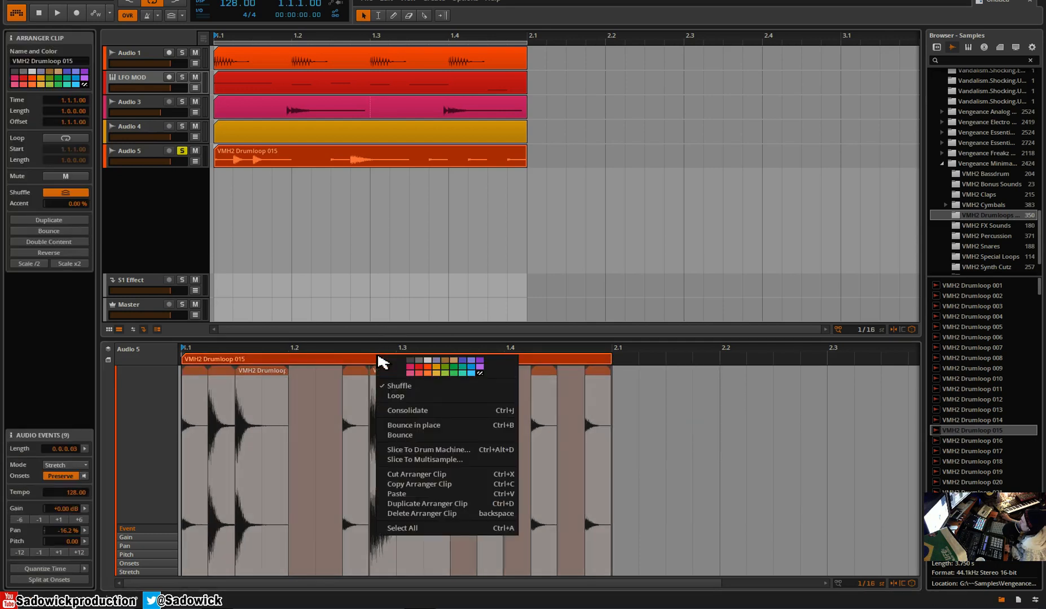
left_click(392, 410)
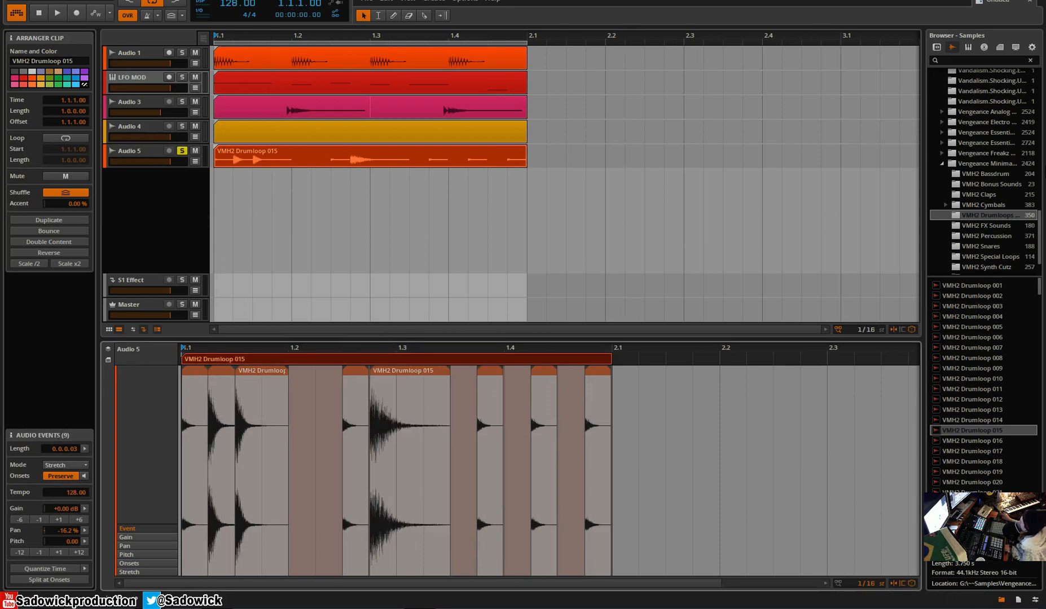
Step: Unsolo the Audio 5 drum loop track, lower its volume, and play the loop with all the tracks together
left_click_drag(981, 278, 981, 306)
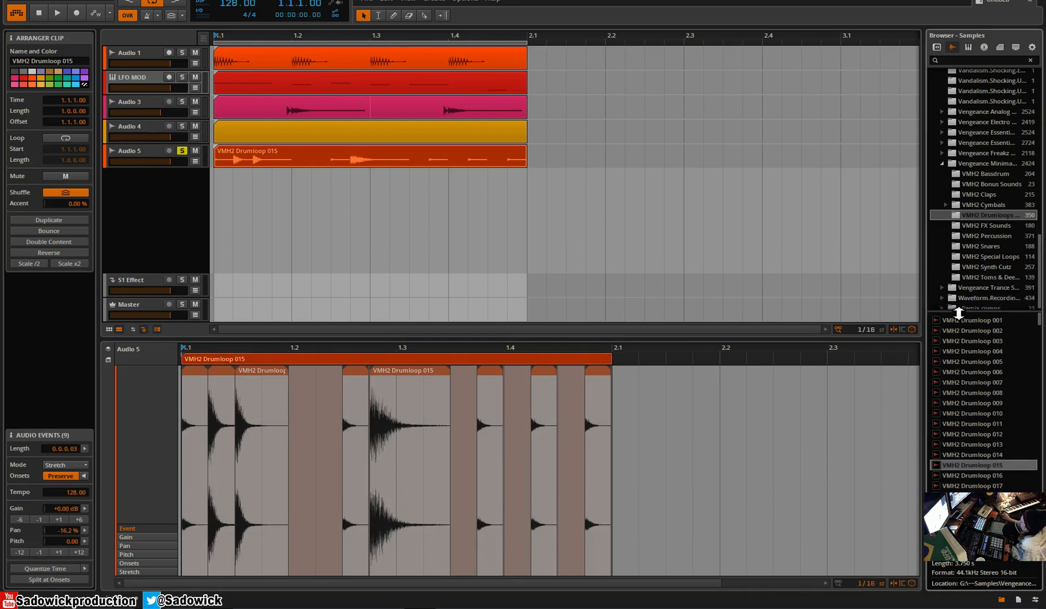
left_click(268, 57)
left_click_drag(284, 35, 360, 3)
key("space")
key("space")
left_click(184, 152)
left_click_drag(171, 162, 154, 162)
key("space")
key("space")
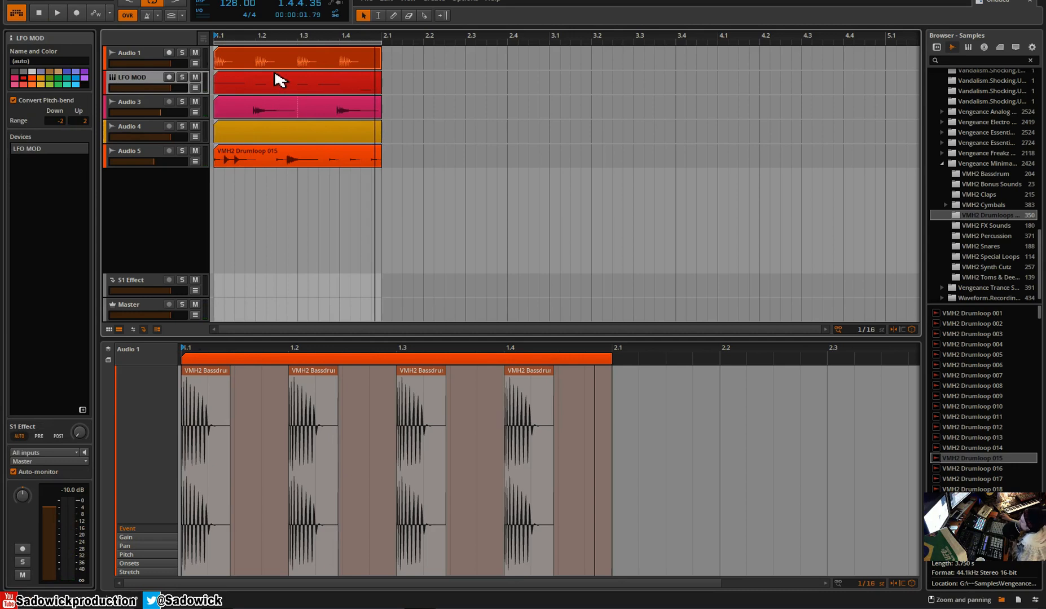
Step: Examine all the tracks in the mixer view, and return to the arrangement
left_click(74, 599)
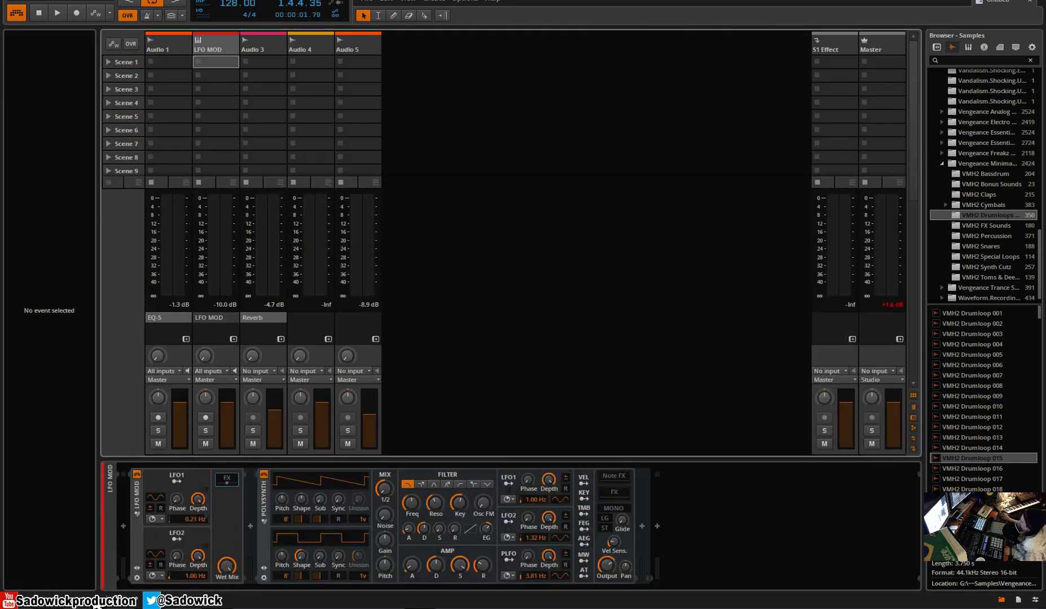
left_click(52, 601)
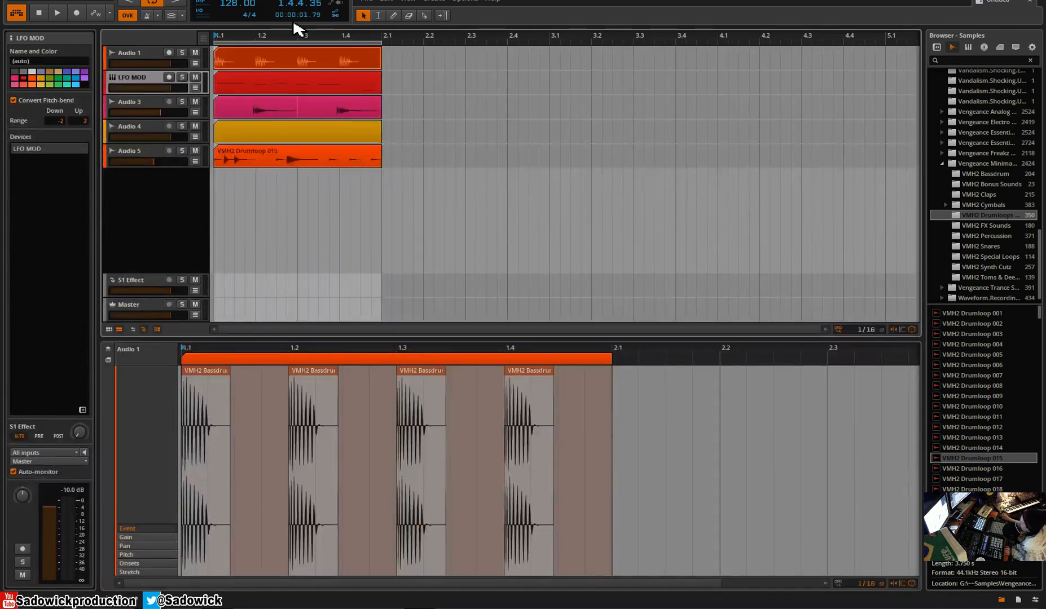
left_click_drag(291, 35, 346, 35)
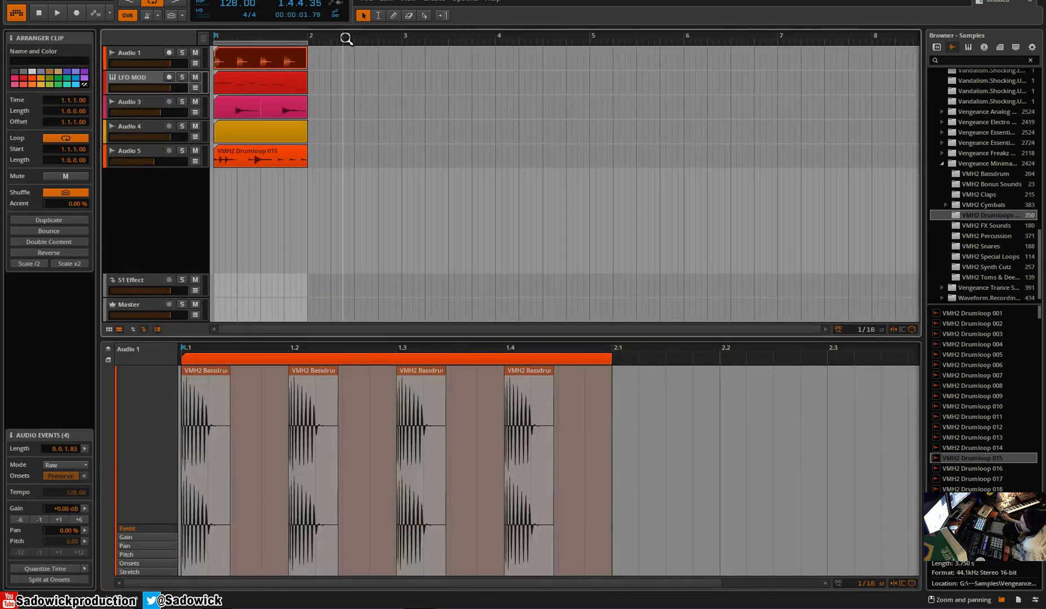
Step: Check the loop setting of the individual clips, enable looping where it is off, and select the clips on all five tracks
left_click(284, 155)
key("ctrl+a")
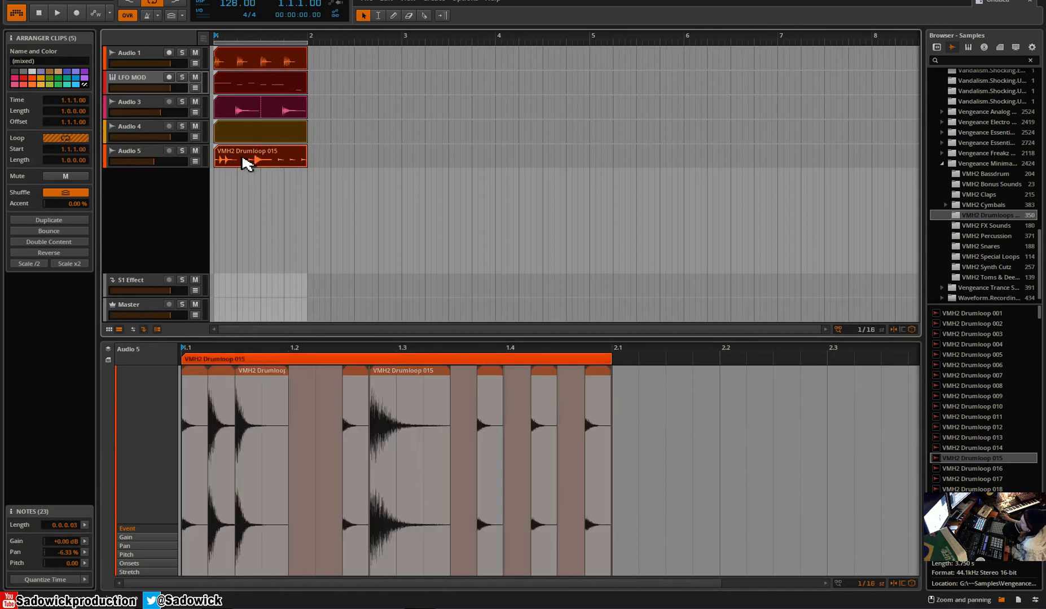
left_click(371, 210)
left_click(262, 163)
left_click(249, 137)
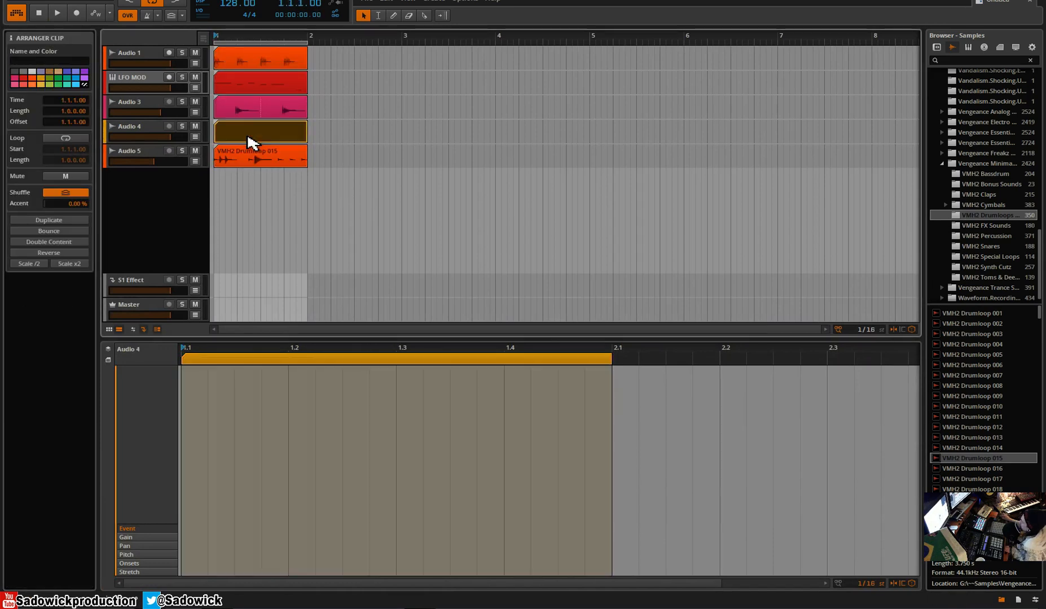
left_click(285, 110)
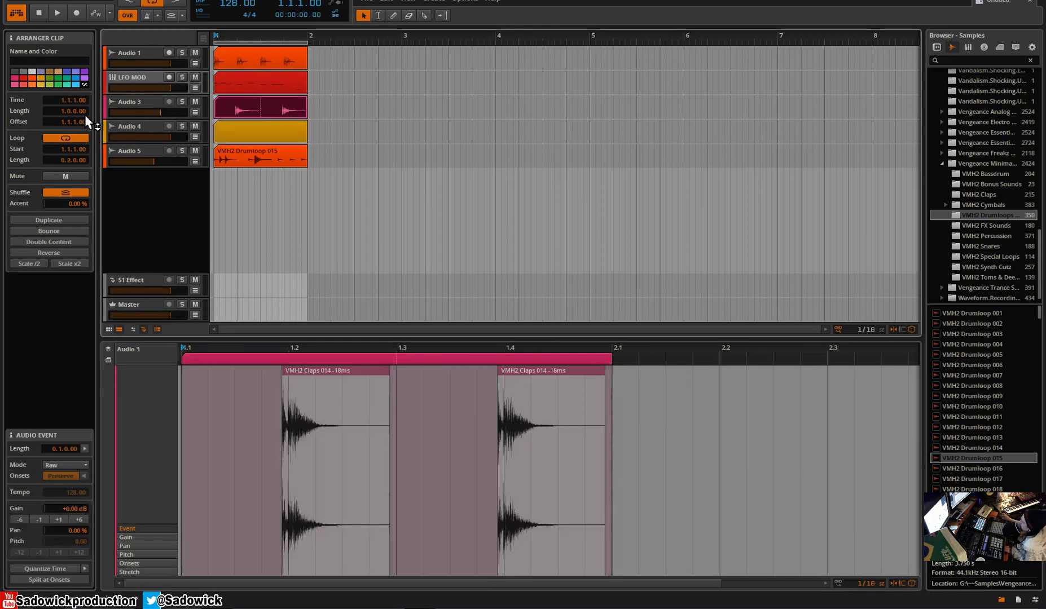
left_click(263, 89)
left_click(294, 158)
left_click(276, 63, "shift")
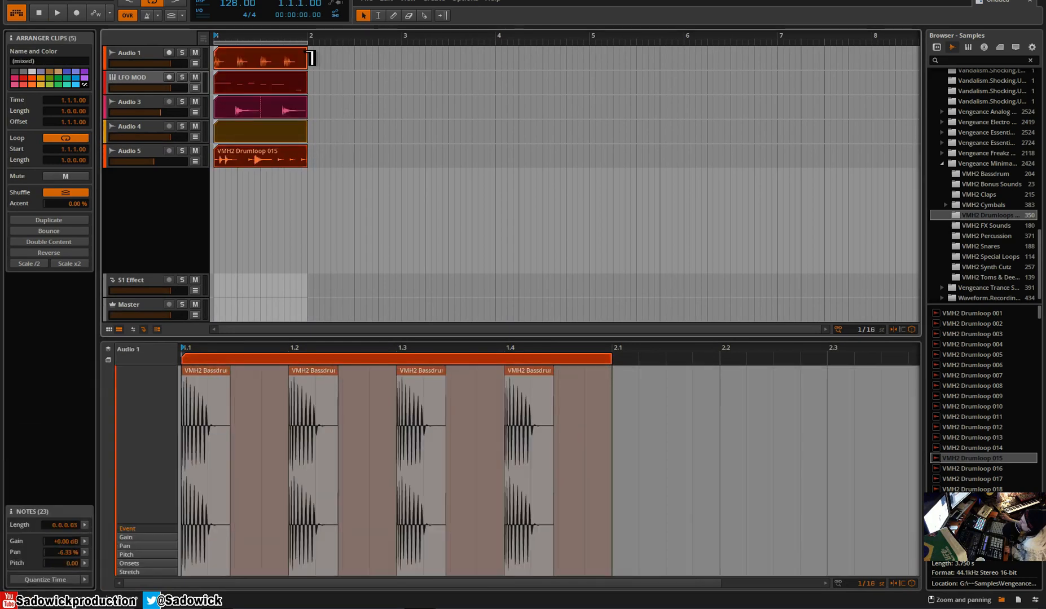
Step: Extend the five selected clips together so they repeat up to the start of bar 7
left_click_drag(307, 67, 778, 83)
left_click_drag(566, 35, 566, 91)
left_click(639, 58)
left_click_drag(230, 35, 255, 23)
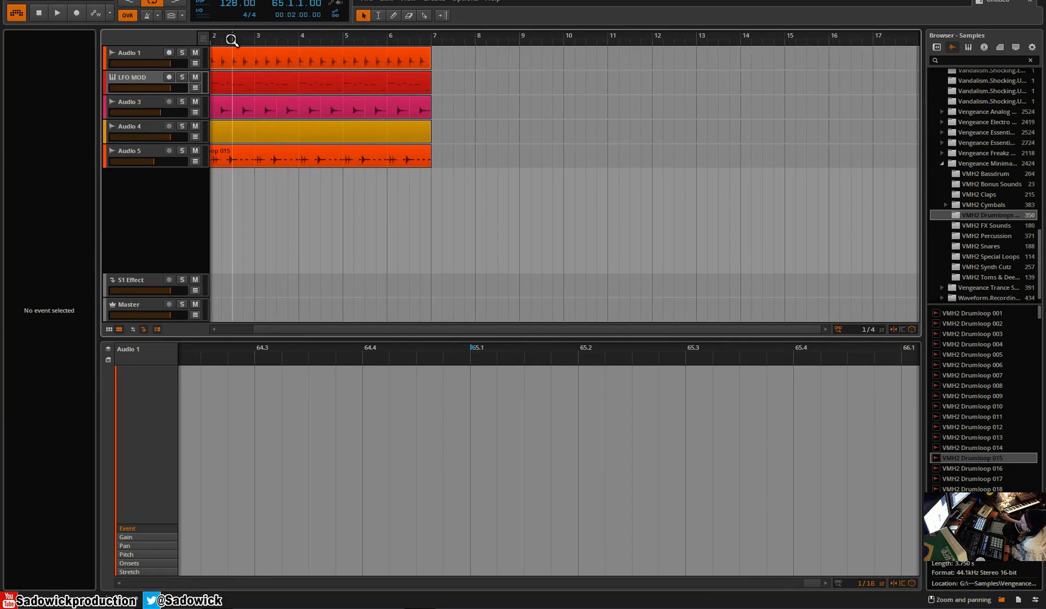
left_click_drag(232, 38, 277, 35)
Step: Create a new project, and switch back and forth between it and the beat project
left_click(372, 4)
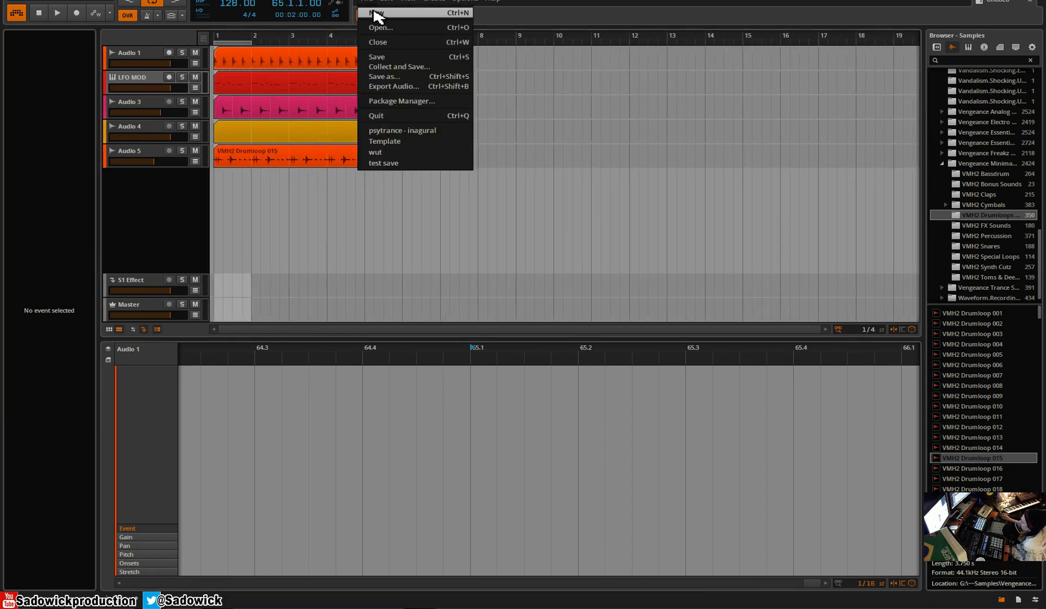
left_click(375, 17)
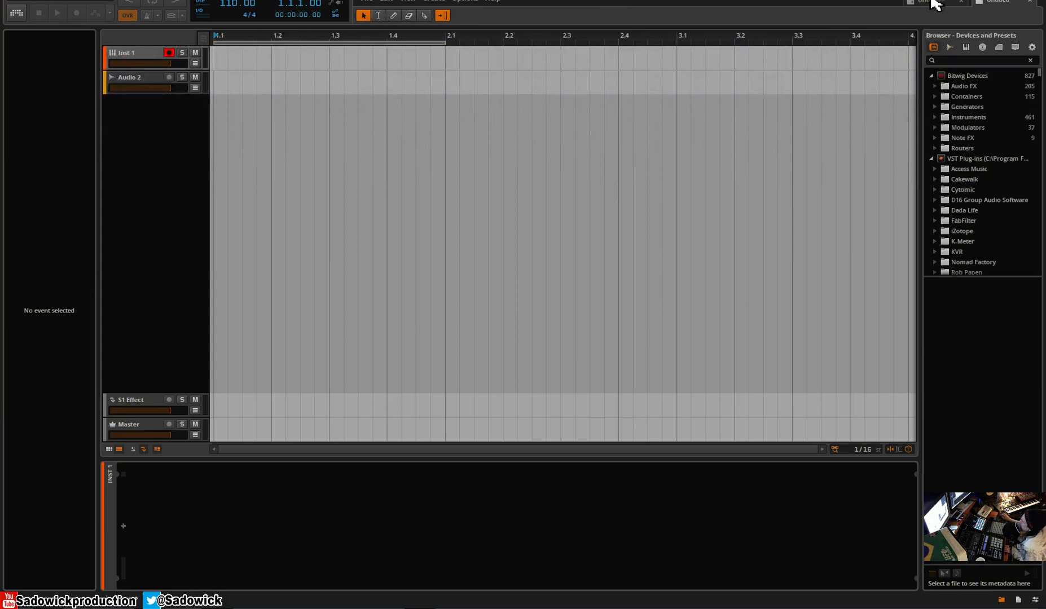
left_click(935, 5)
left_click(991, 5)
left_click(958, 3)
left_click(992, 6)
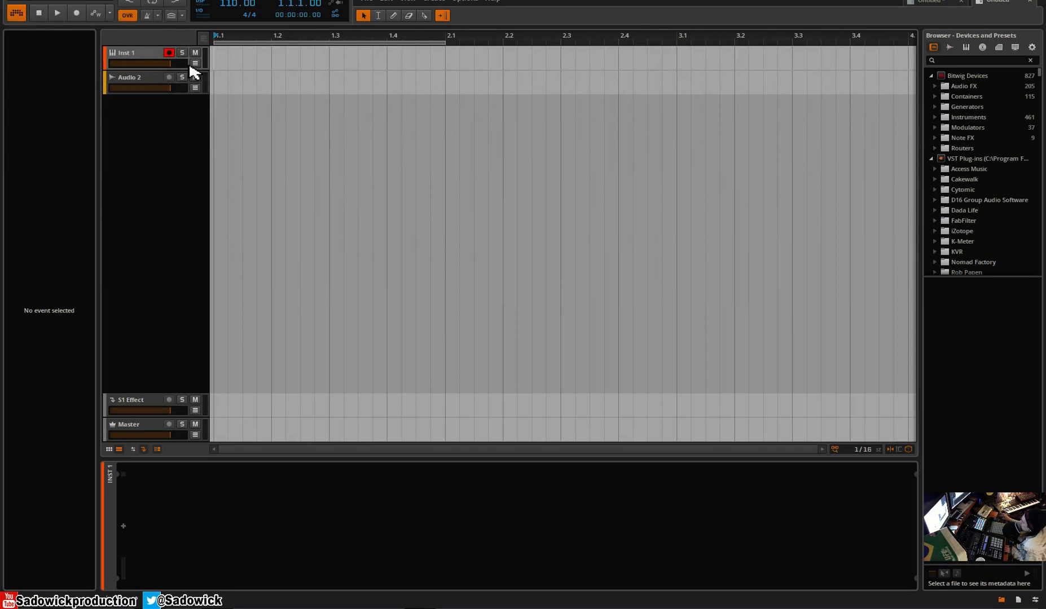
Step: Add an empty one-bar clip at the start of Inst 1, and switch to the beat project and back
double_click(221, 61)
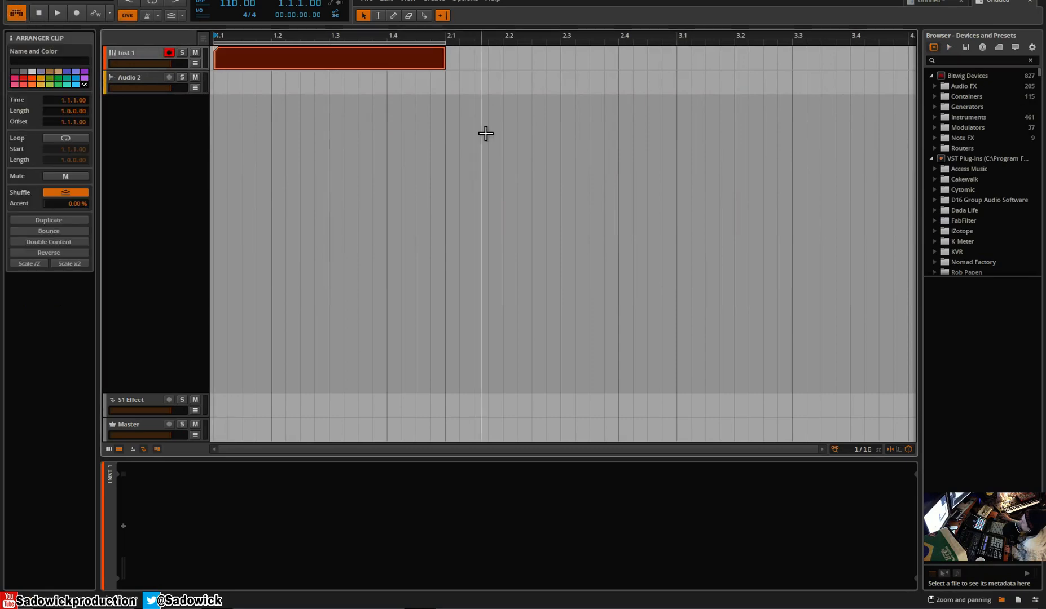
left_click(947, 2)
left_click(996, 3)
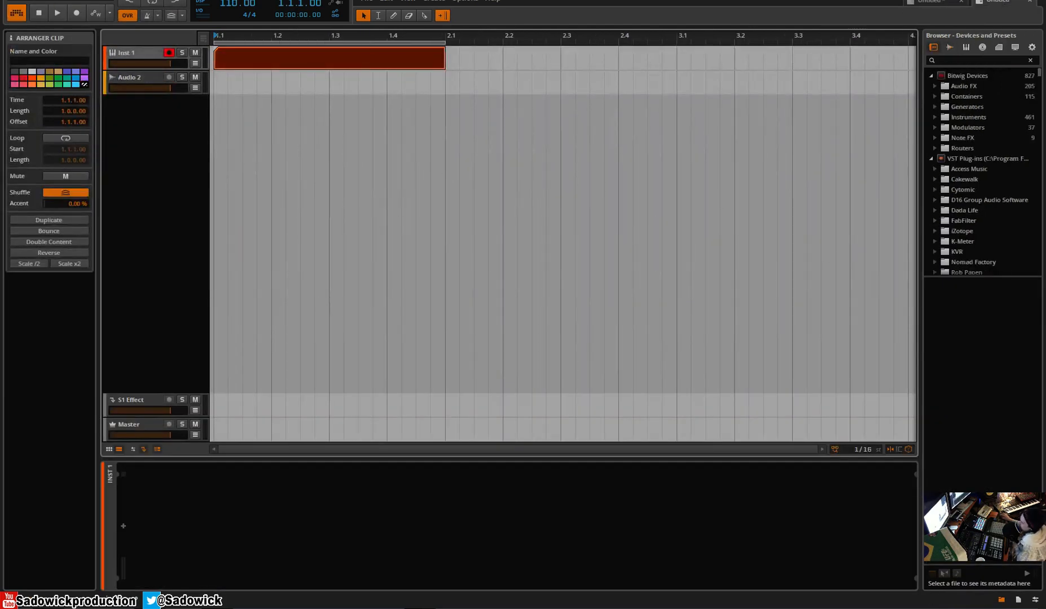